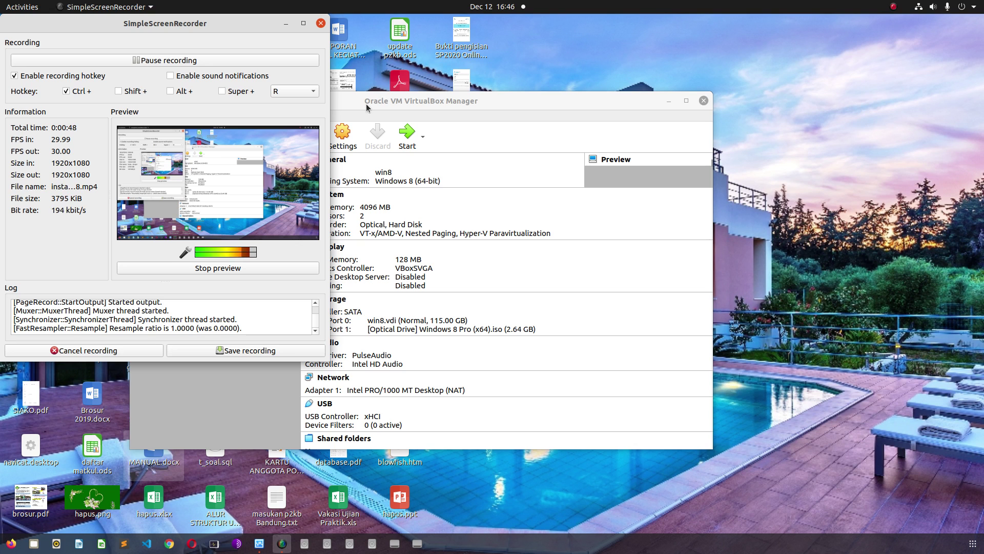
- Bring the VirtualBox Manager in front of SimpleScreenRecorder, showing the powered-off win8 machine's details
{"action": "left_click", "coordinate": [366, 103]}
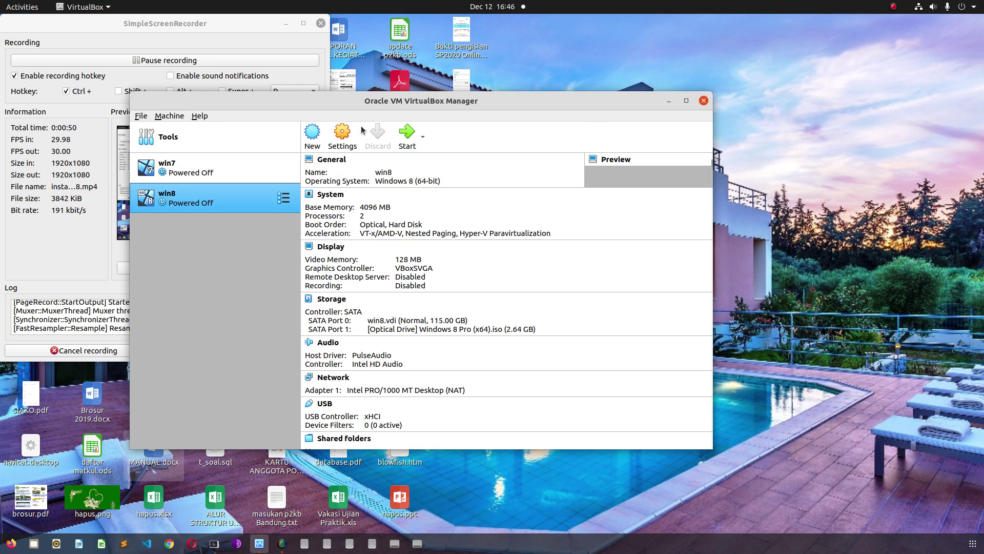
{"action": "left_click", "coordinate": [236, 32]}
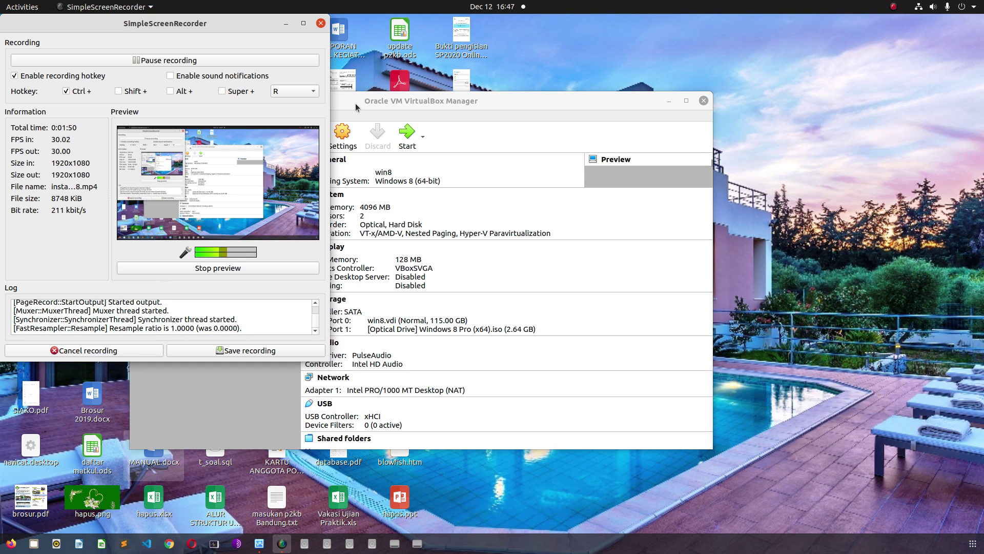
{"action": "left_click", "coordinate": [355, 103]}
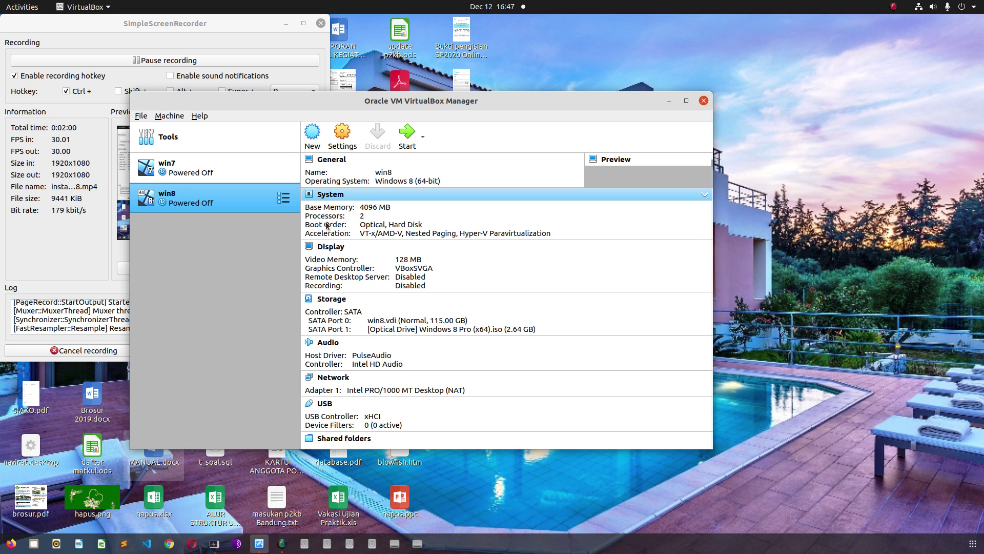
{"action": "scroll", "coordinate": [326, 226], "scroll_direction": "down", "scroll_amount": 1}
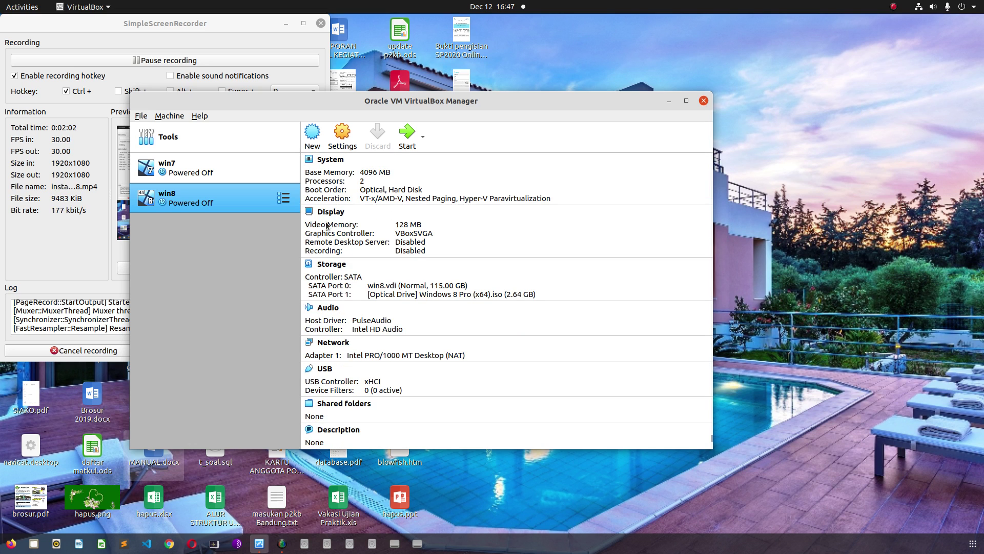
{"action": "scroll", "coordinate": [326, 226], "scroll_direction": "up", "scroll_amount": 1}
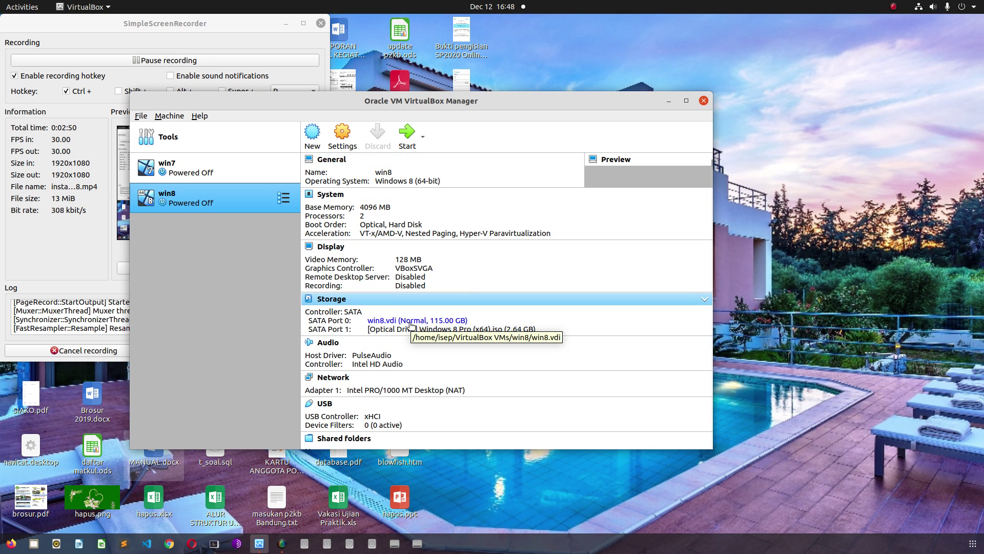
{"action": "left_click", "coordinate": [211, 177]}
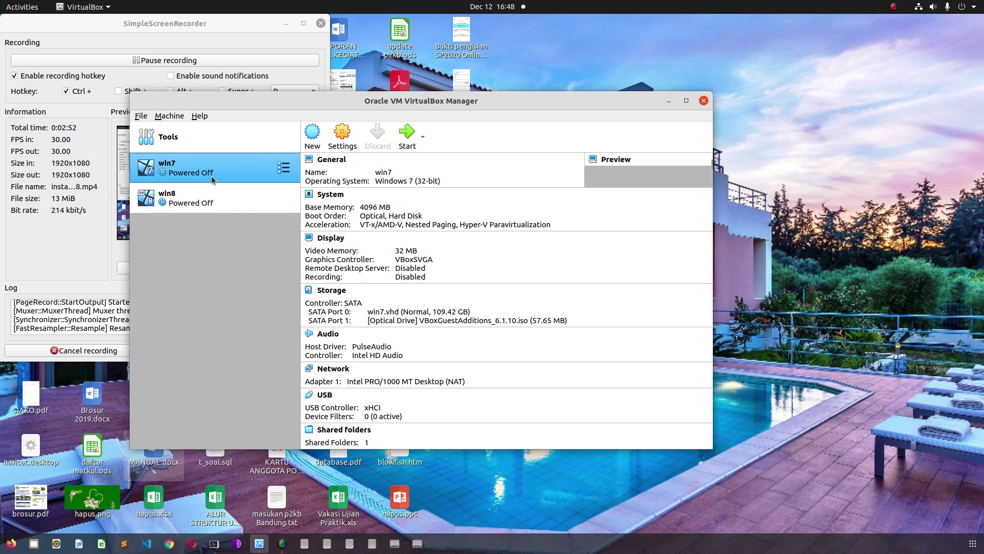
{"action": "left_click", "coordinate": [260, 210]}
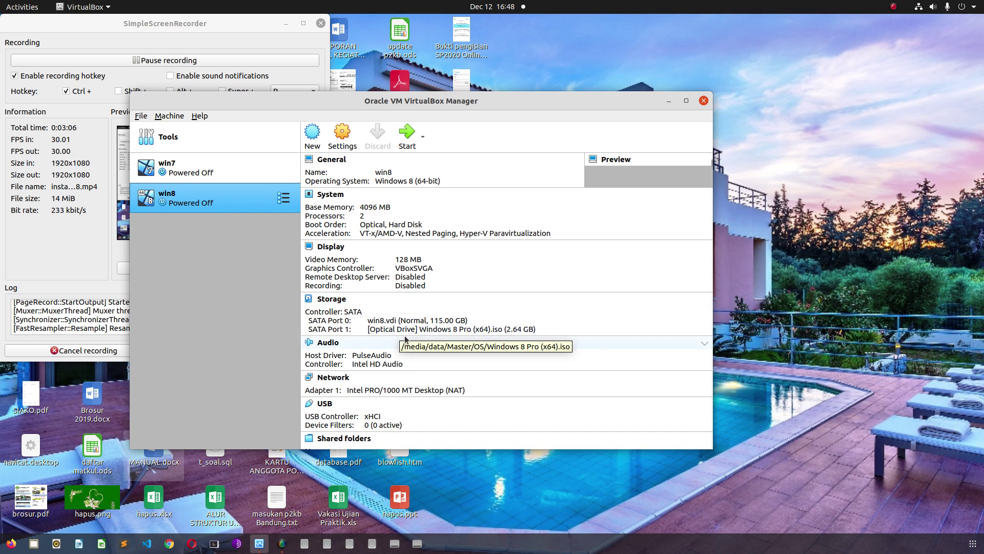
{"action": "scroll", "coordinate": [479, 429], "scroll_direction": "down", "scroll_amount": 2}
{"action": "scroll", "coordinate": [479, 429], "scroll_direction": "up", "scroll_amount": 2}
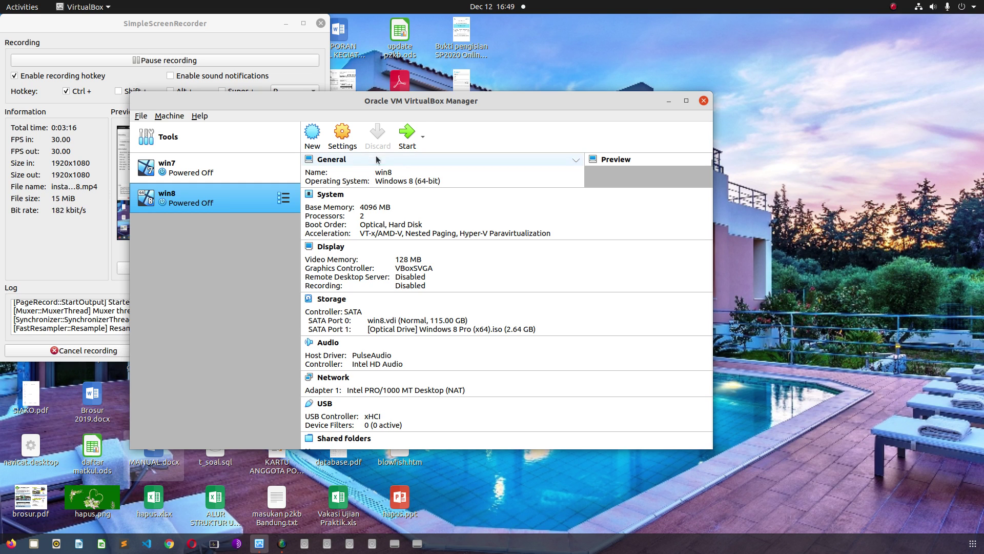
- Start the win8 virtual machine and dismiss the keyboard auto-capture notice
{"action": "left_click", "coordinate": [405, 139]}
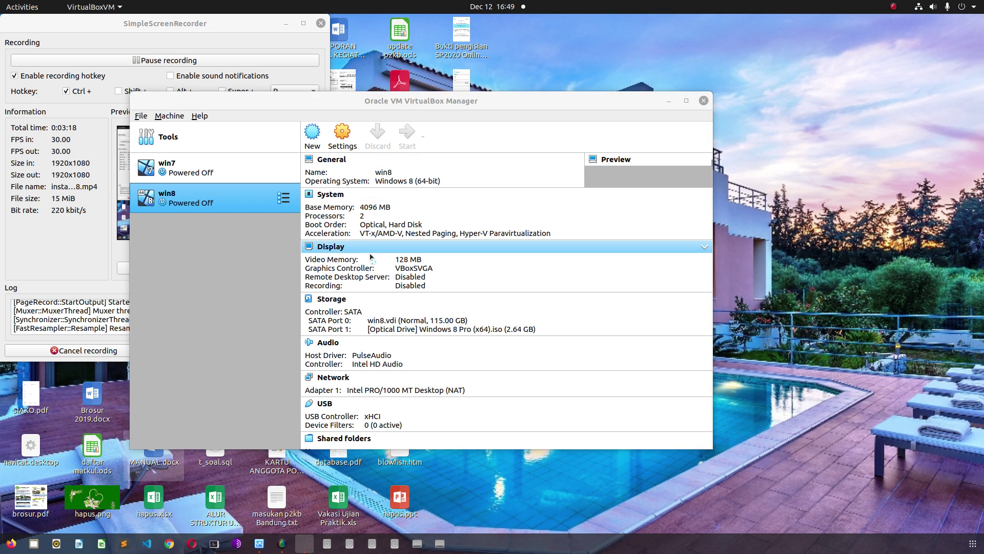
{"action": "left_click", "coordinate": [544, 114]}
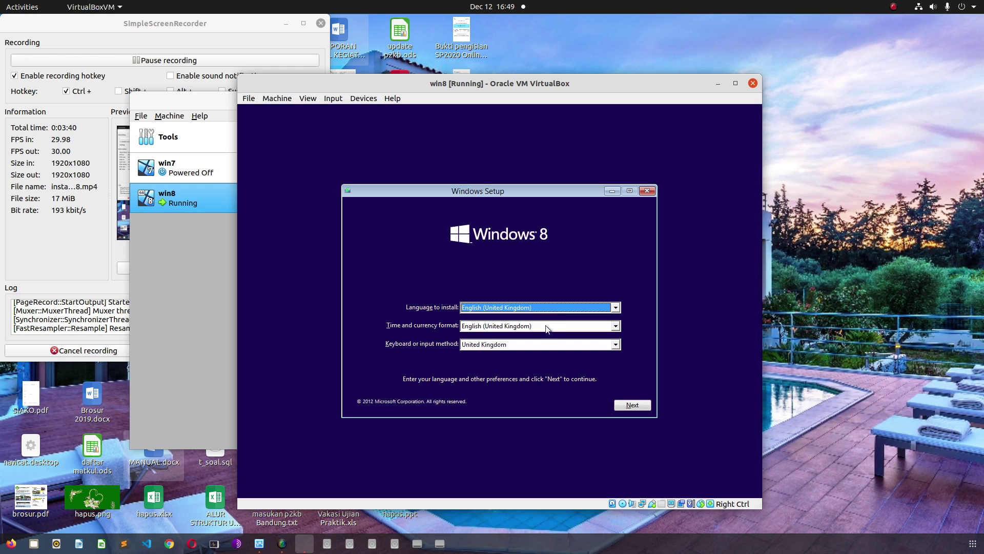
- Set the Time and currency format to Indonesian (Indonesia)
{"action": "left_click", "coordinate": [539, 326]}
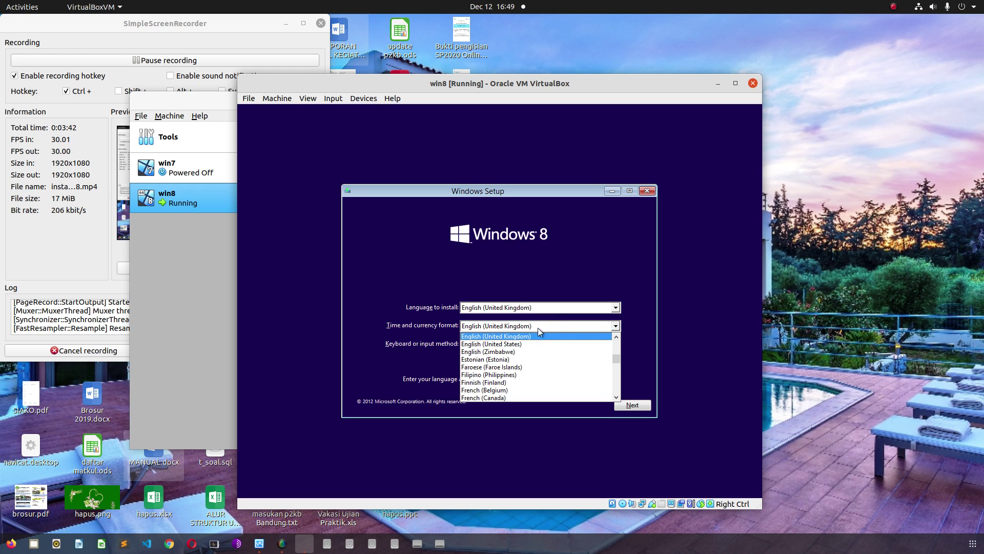
{"action": "scroll", "coordinate": [560, 358], "scroll_direction": "down", "scroll_amount": 8}
{"action": "scroll", "coordinate": [562, 361], "scroll_direction": "down", "scroll_amount": 2}
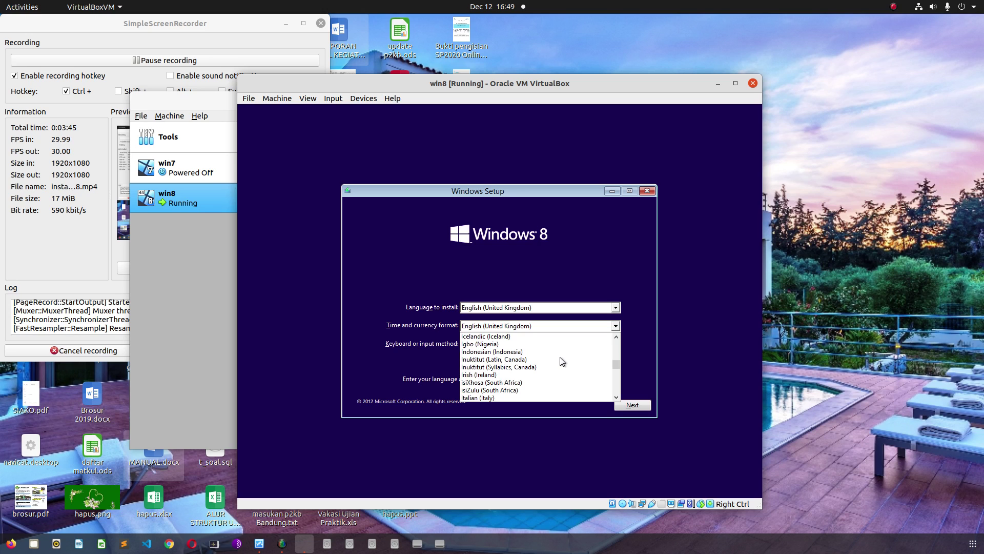
{"action": "left_click", "coordinate": [518, 354]}
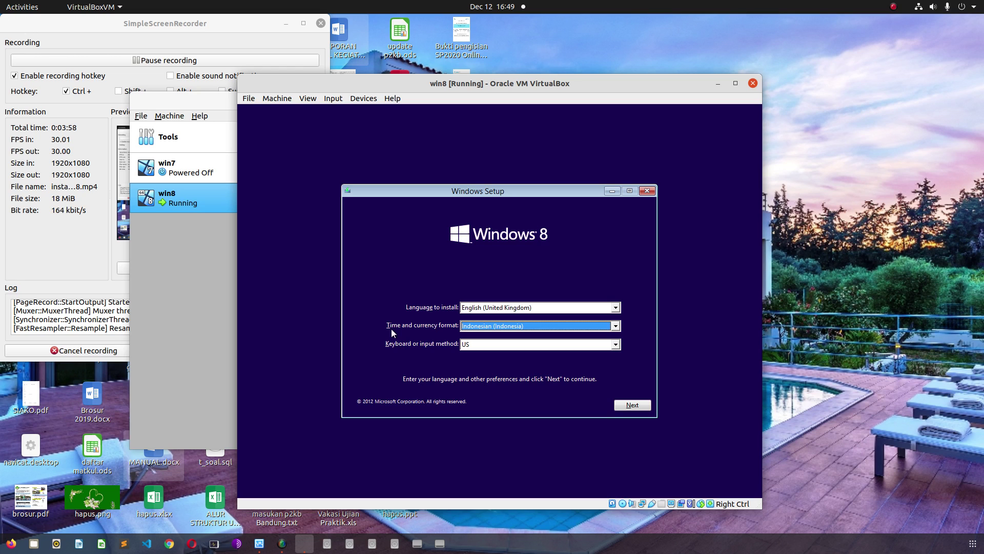
- Browse the keyboard input methods and keep the existing keyboard layout
{"action": "left_click", "coordinate": [495, 348]}
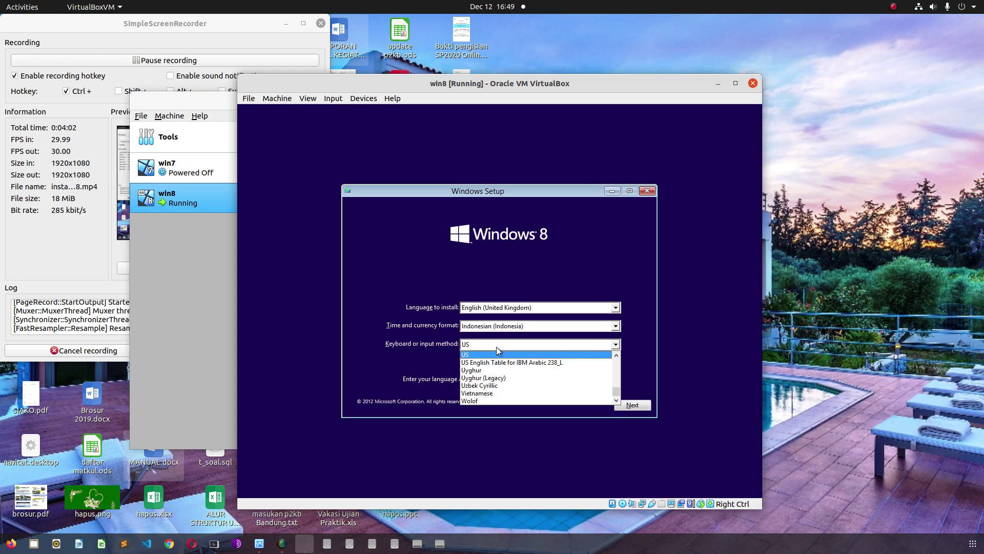
{"action": "scroll", "coordinate": [512, 380], "scroll_direction": "up", "scroll_amount": 2}
{"action": "scroll", "coordinate": [511, 382], "scroll_direction": "up", "scroll_amount": 12}
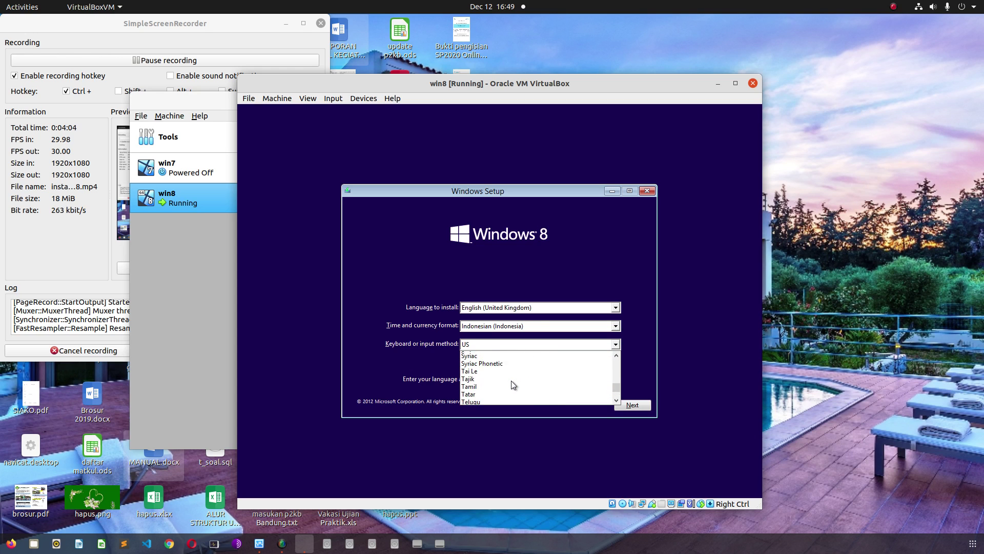
{"action": "scroll", "coordinate": [513, 385], "scroll_direction": "up", "scroll_amount": 12}
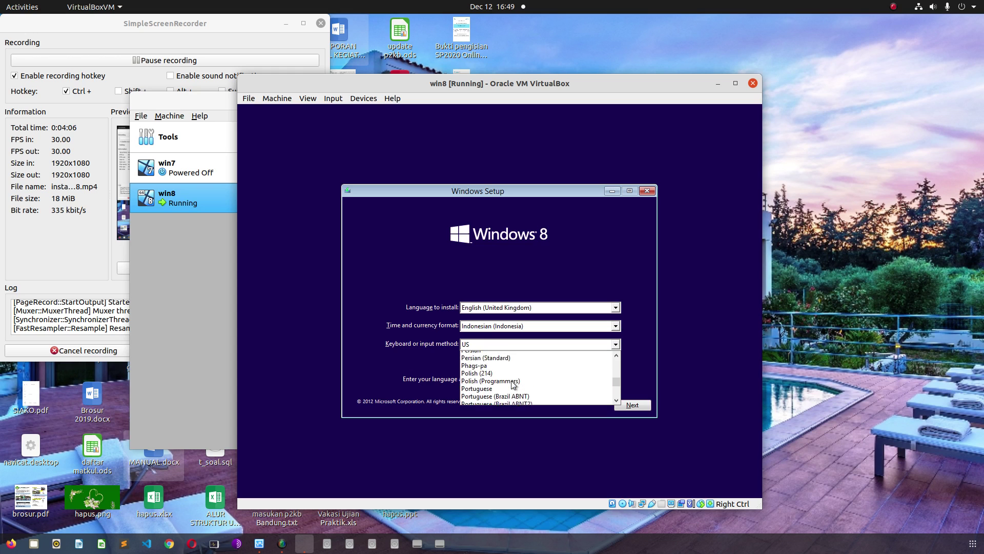
{"action": "scroll", "coordinate": [512, 385], "scroll_direction": "up", "scroll_amount": 10}
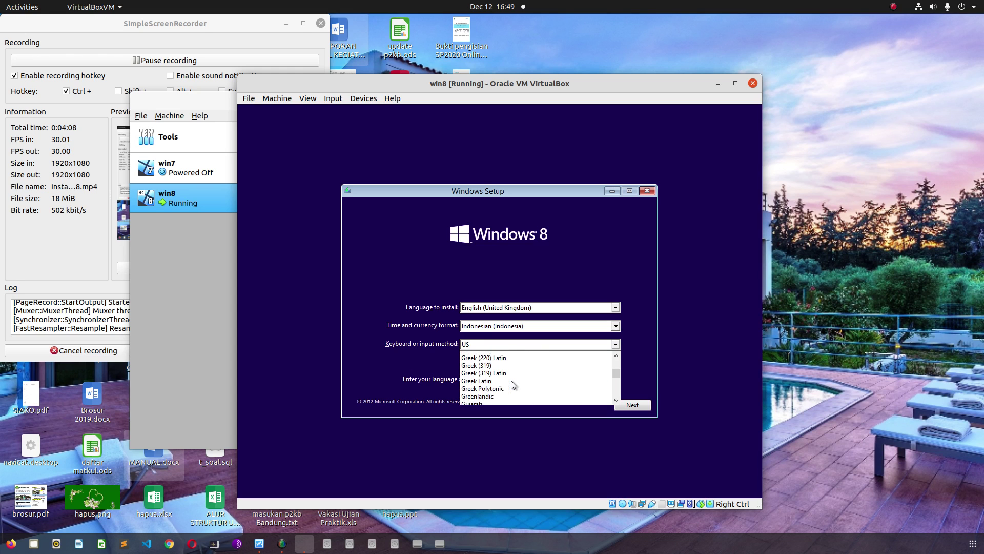
{"action": "scroll", "coordinate": [512, 381], "scroll_direction": "down", "scroll_amount": 2}
{"action": "scroll", "coordinate": [511, 380], "scroll_direction": "up", "scroll_amount": 5}
{"action": "scroll", "coordinate": [513, 384], "scroll_direction": "up", "scroll_amount": 4}
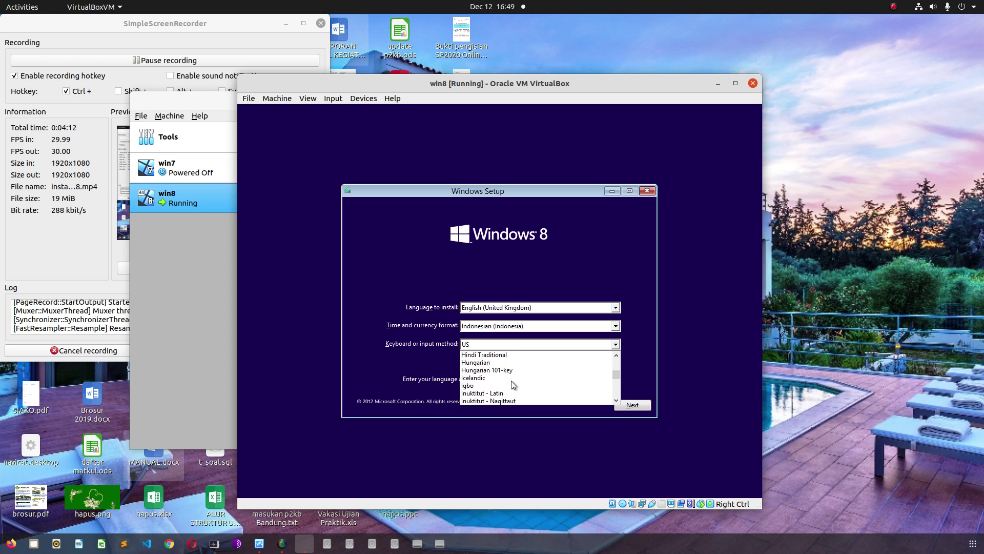
{"action": "left_click", "coordinate": [374, 362]}
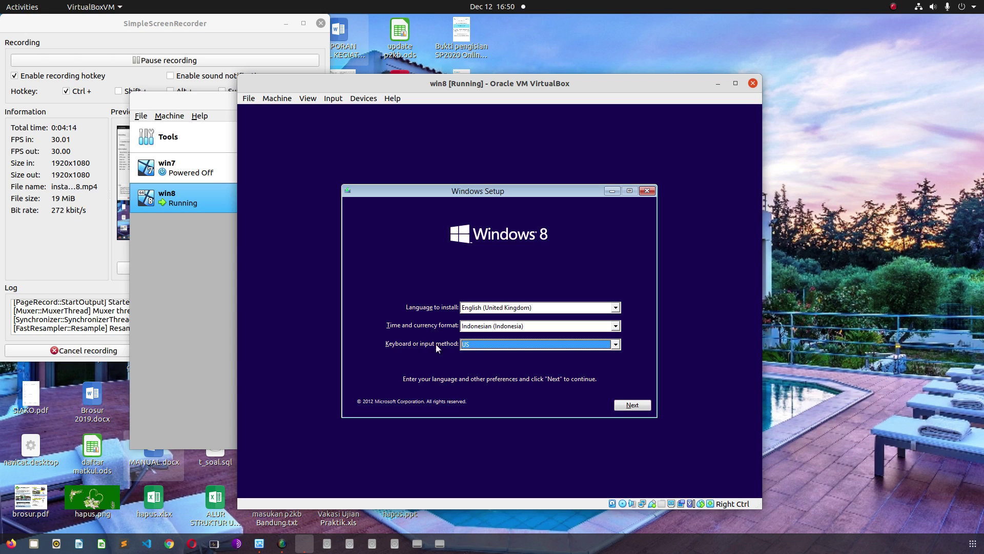
- Switch the Time and currency format back to English (United Kingdom) and continue Setup
{"action": "left_click", "coordinate": [514, 328]}
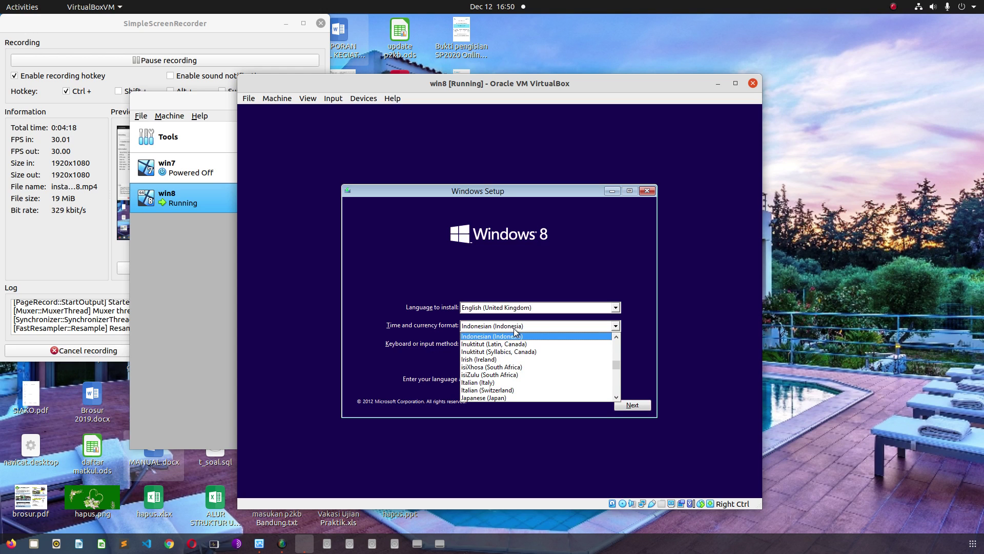
{"action": "left_click", "coordinate": [514, 328]}
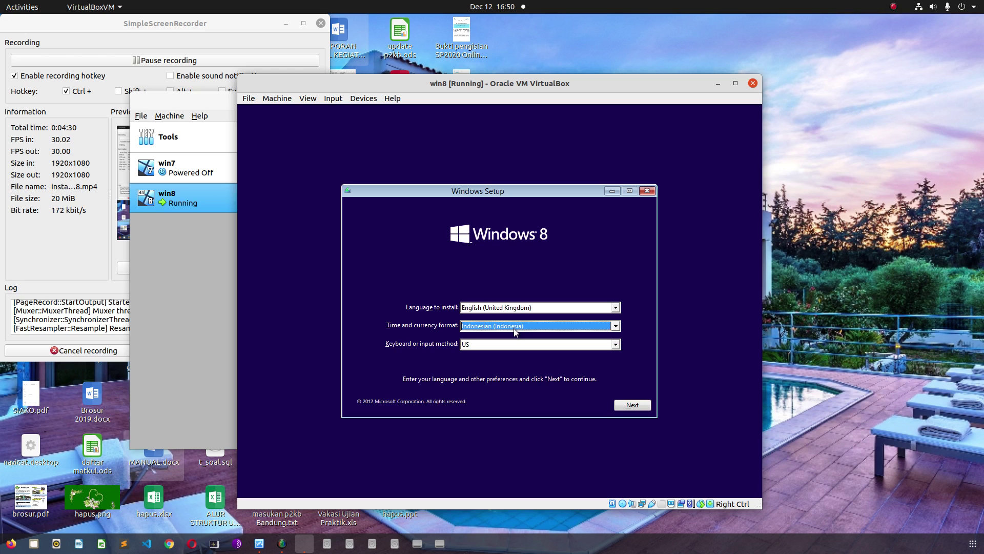
{"action": "left_click", "coordinate": [513, 328]}
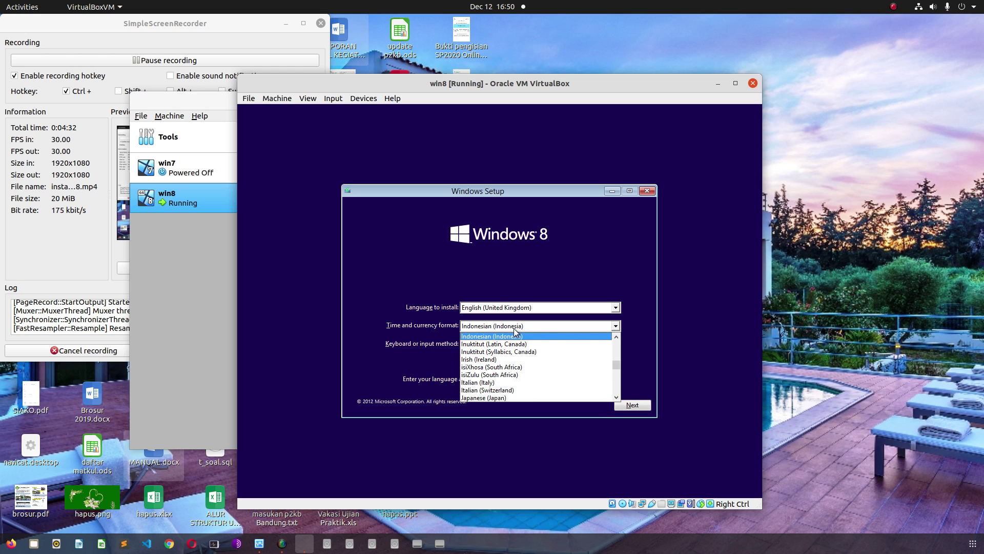
{"action": "scroll", "coordinate": [527, 364], "scroll_direction": "up", "scroll_amount": 12}
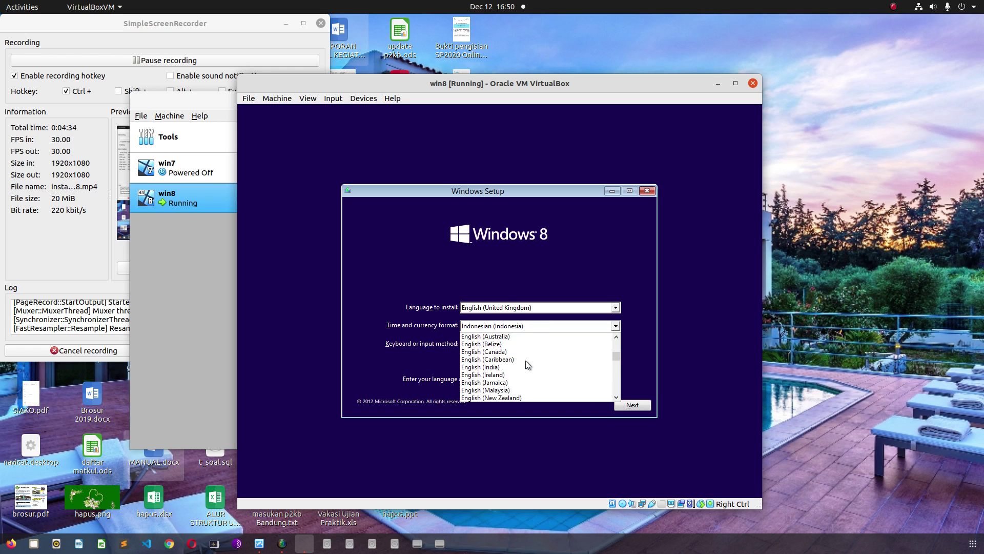
{"action": "scroll", "coordinate": [527, 364], "scroll_direction": "down", "scroll_amount": 3}
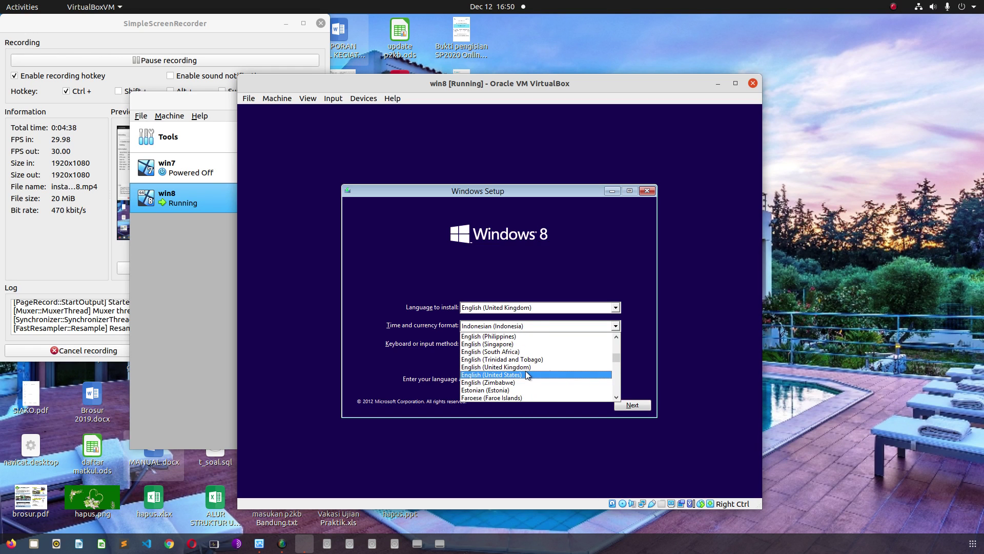
{"action": "left_click", "coordinate": [526, 367]}
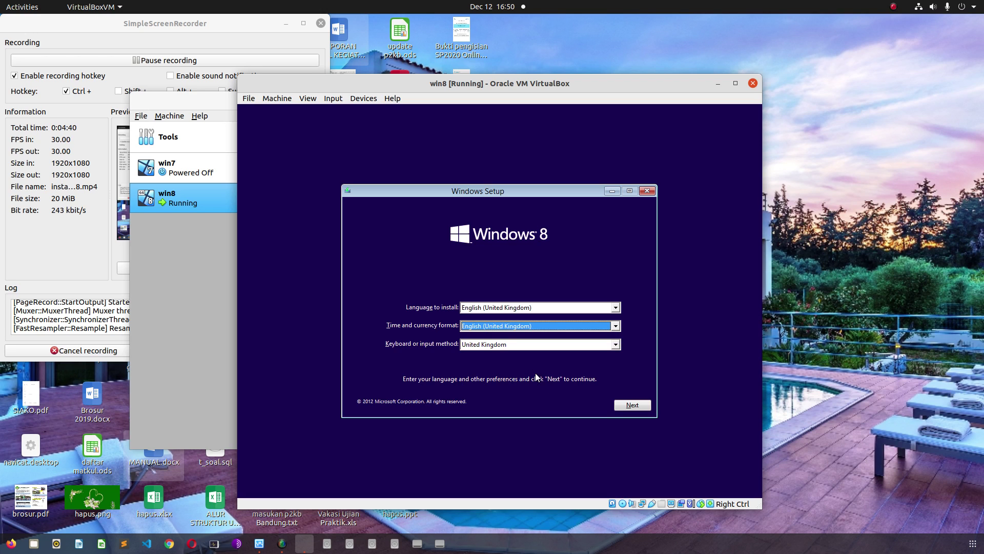
{"action": "left_click", "coordinate": [633, 405]}
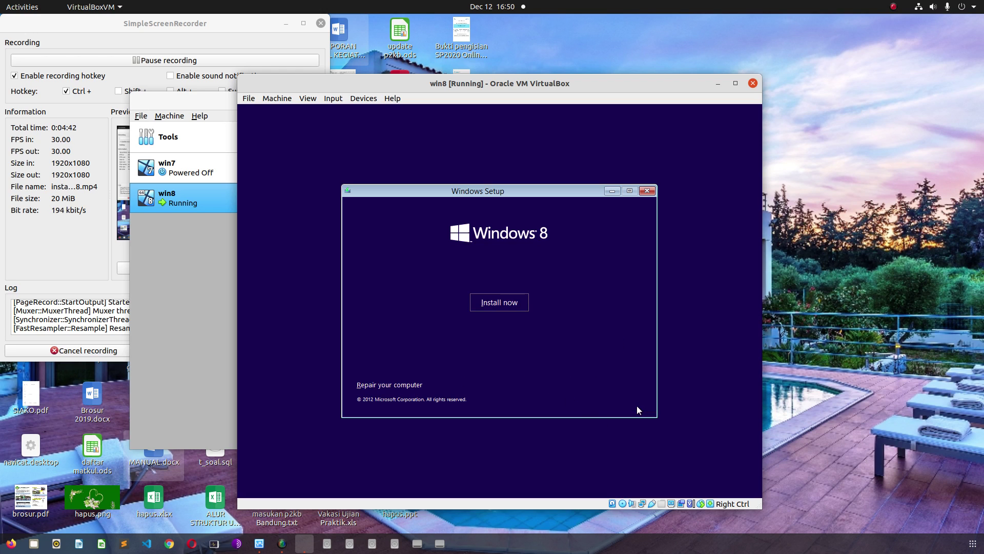
- Start the Windows 8 installation, then open the Files manager while Setup asks for a product key
{"action": "left_click", "coordinate": [484, 302]}
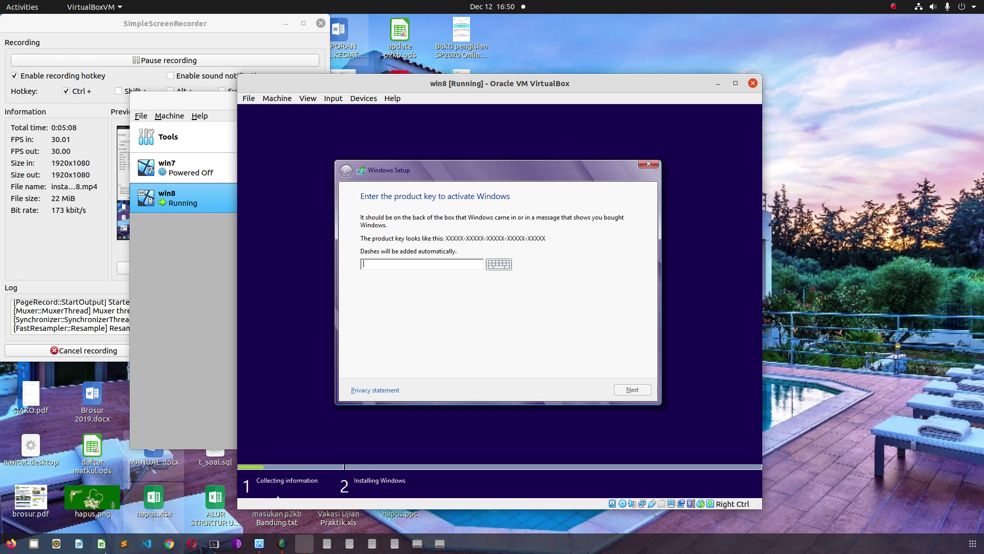
{"action": "left_click", "coordinate": [34, 543]}
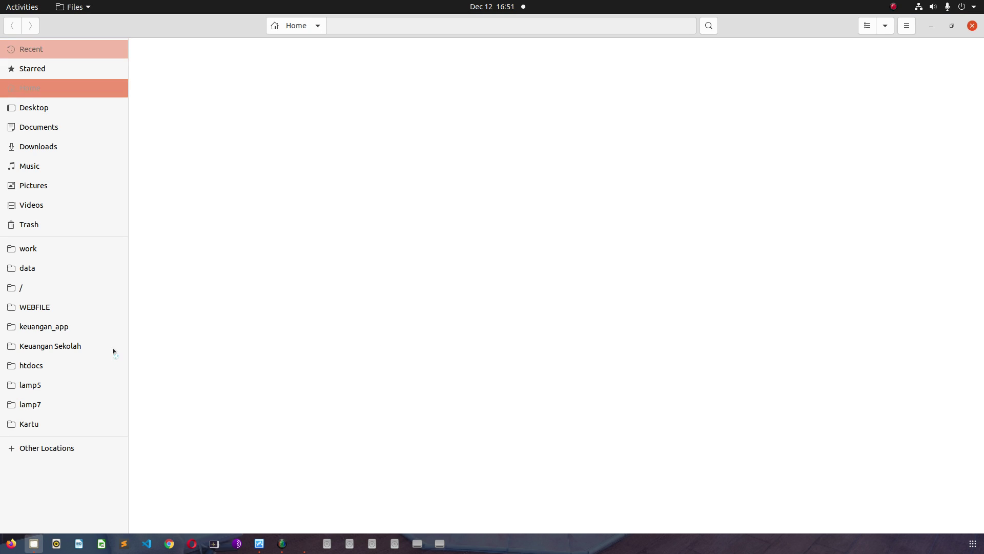
- Browse to data > Master > OS, looking through the Crack folder's archives and returning
{"action": "left_click", "coordinate": [33, 270]}
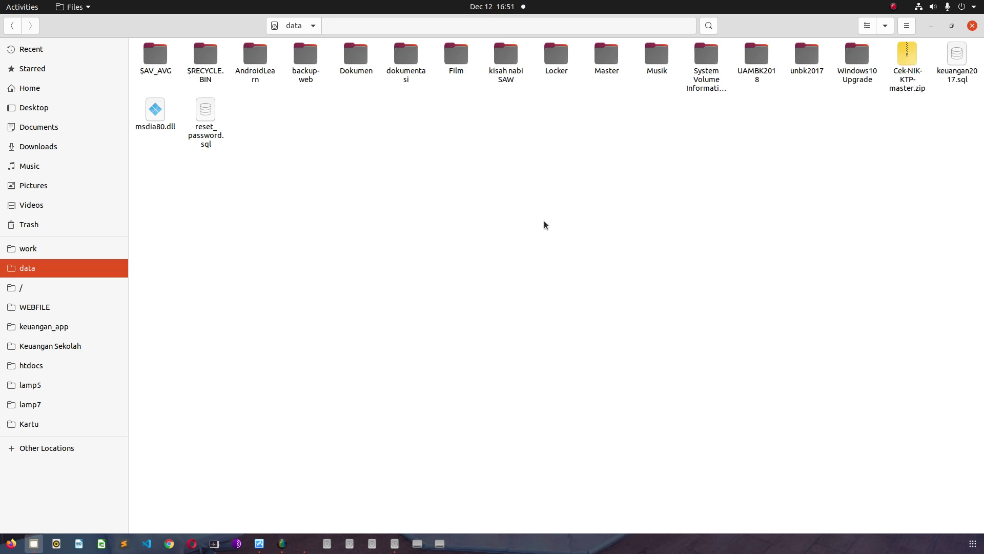
{"action": "double_click", "coordinate": [605, 55]}
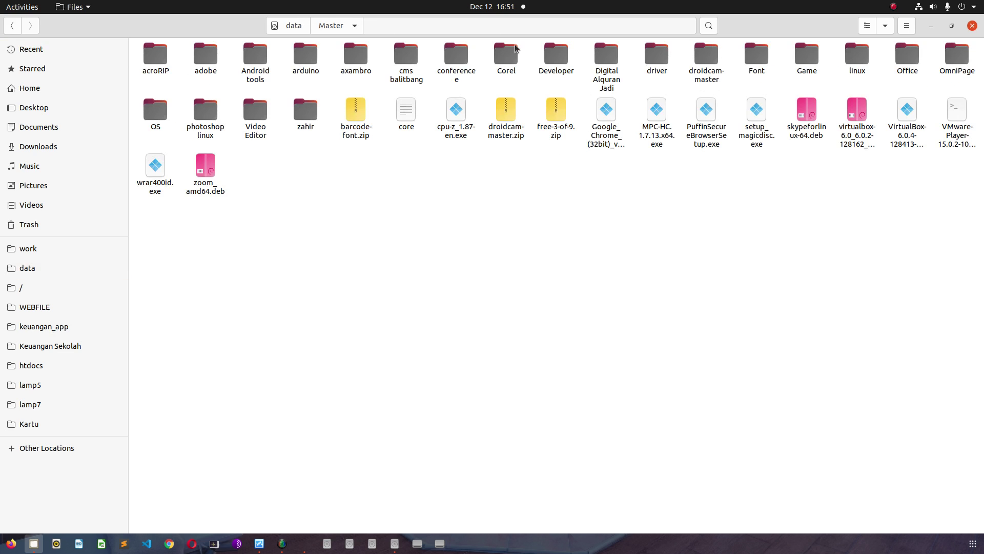
{"action": "double_click", "coordinate": [153, 116]}
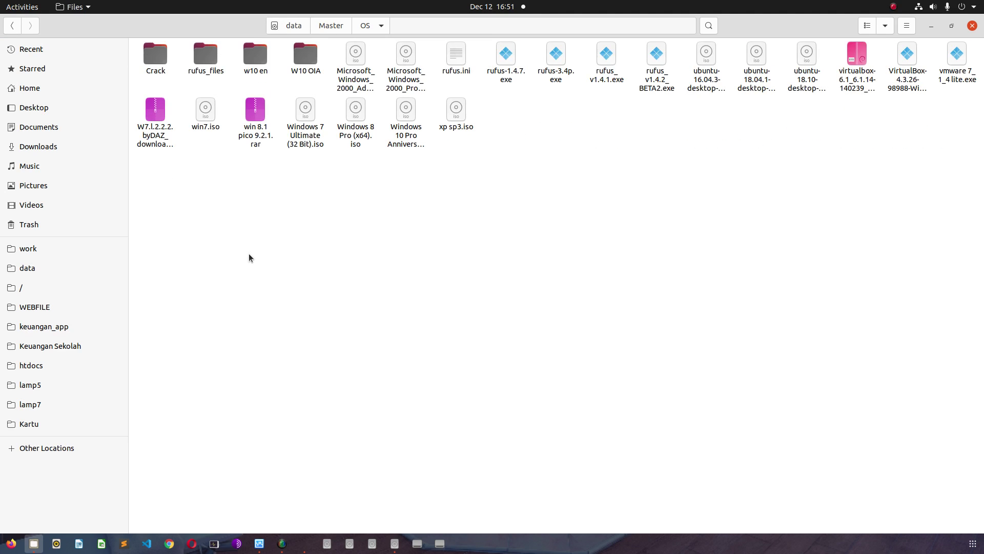
{"action": "double_click", "coordinate": [157, 55]}
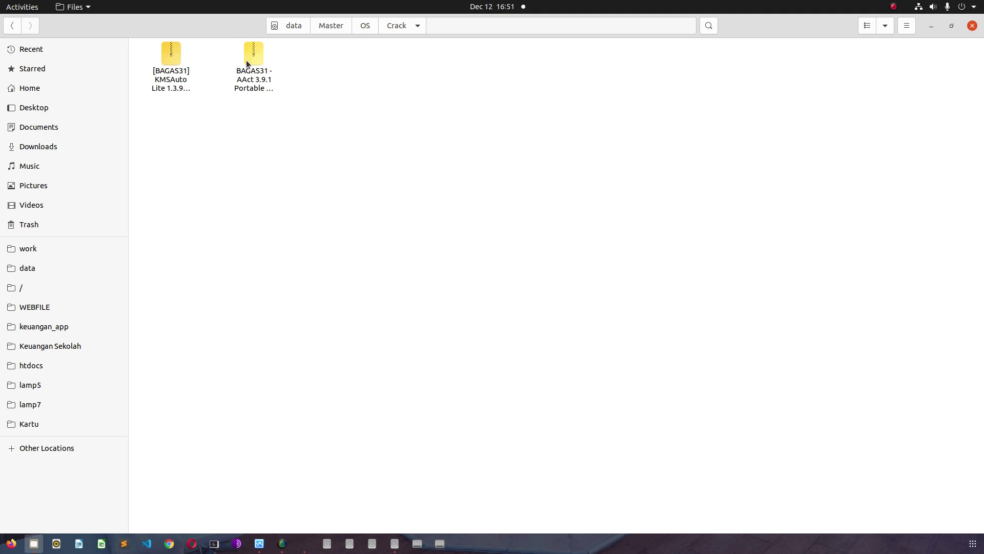
{"action": "left_click", "coordinate": [251, 60]}
{"action": "left_click", "coordinate": [159, 59]}
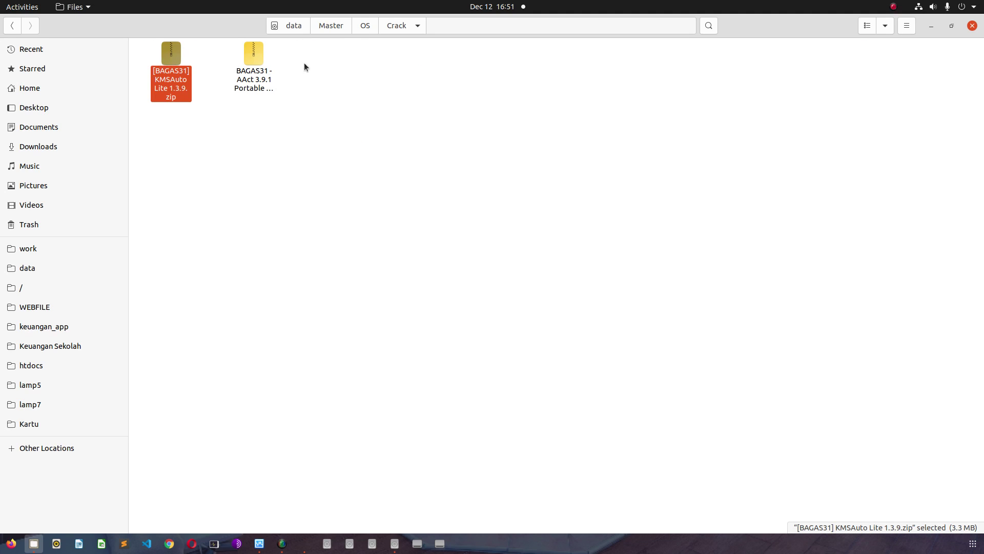
{"action": "left_click", "coordinate": [360, 29]}
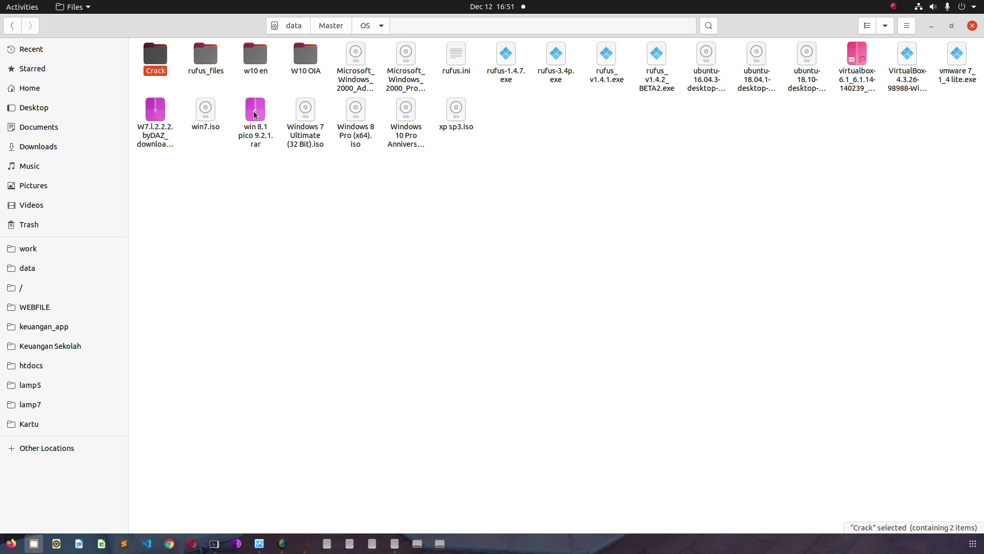
- Open win 8.1 pico 9.2.1.rar, its KMSpico 9.2.1 folder, and the ReadMe.txt inside
{"action": "double_click", "coordinate": [254, 111]}
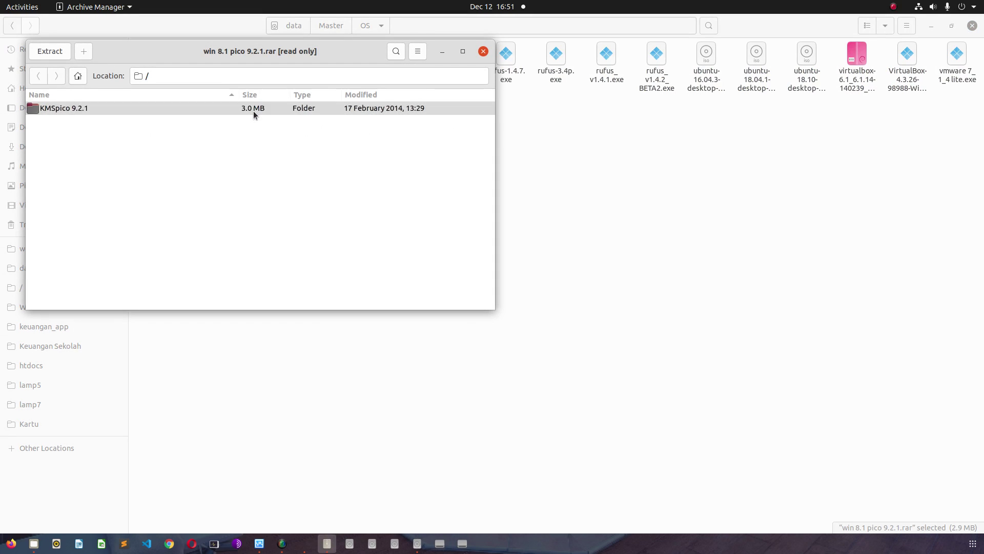
{"action": "left_click", "coordinate": [253, 110]}
{"action": "double_click", "coordinate": [253, 111]}
{"action": "double_click", "coordinate": [254, 113]}
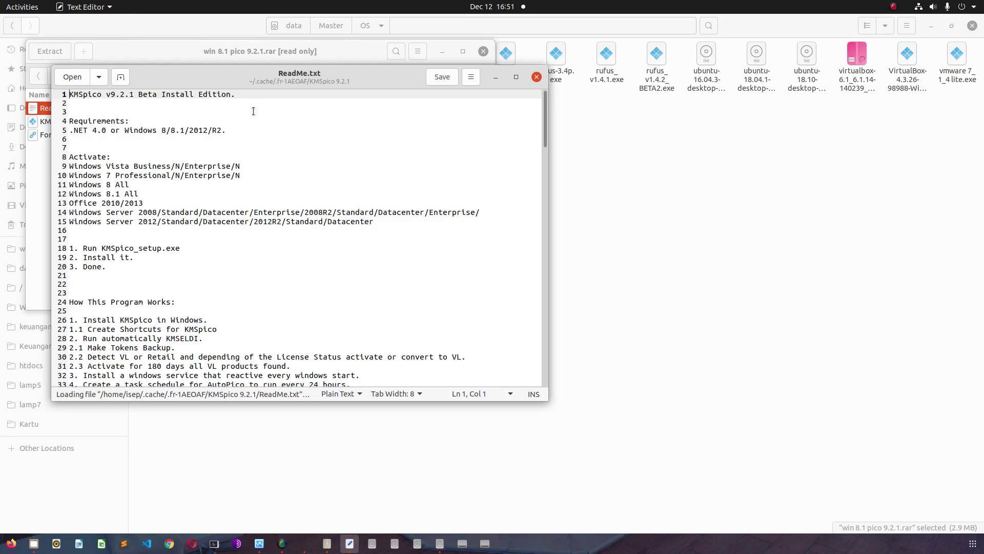
- Read to the end of the KMSpico ReadMe, close it and the archive, and minimize Files
{"action": "scroll", "coordinate": [297, 214], "scroll_direction": "down", "scroll_amount": 20}
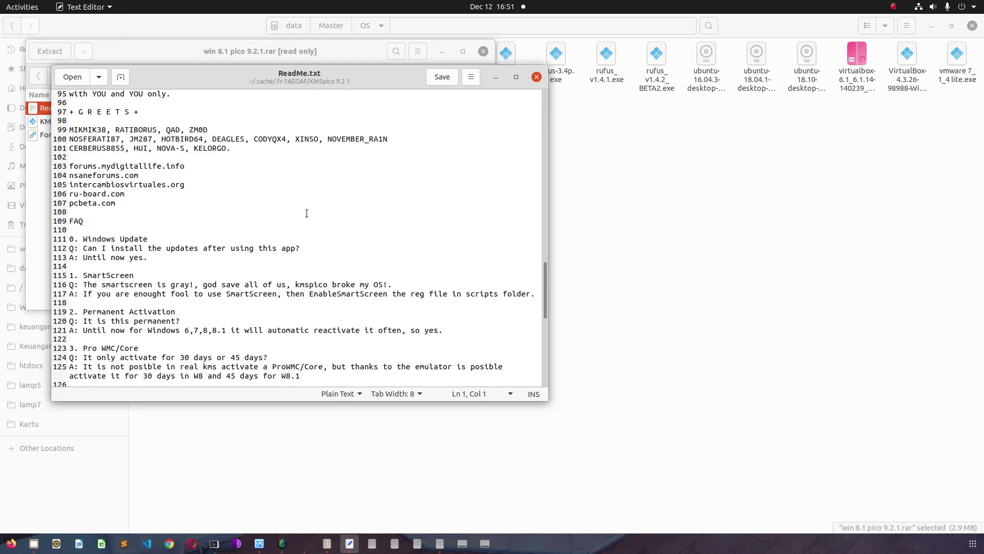
{"action": "scroll", "coordinate": [306, 213], "scroll_direction": "down", "scroll_amount": 10}
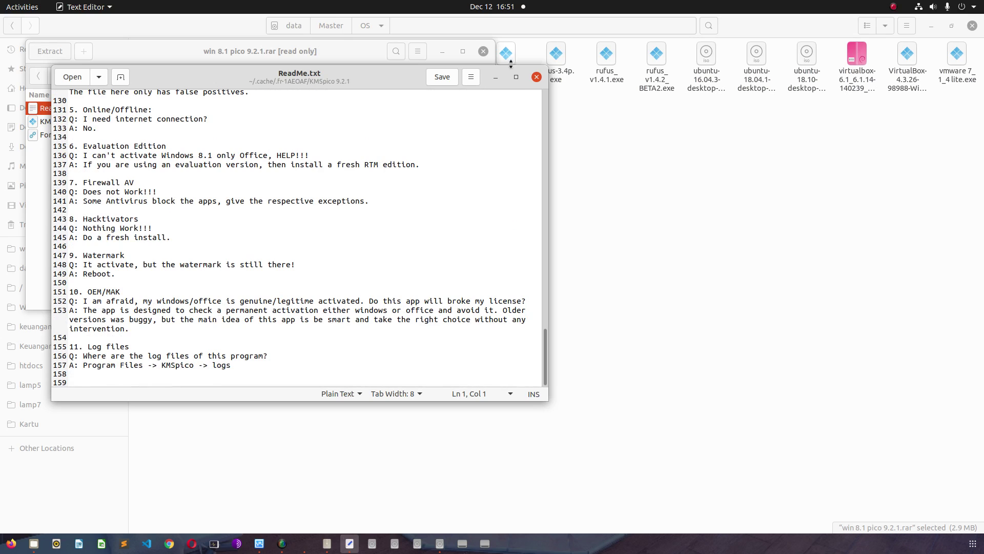
{"action": "left_click", "coordinate": [537, 77]}
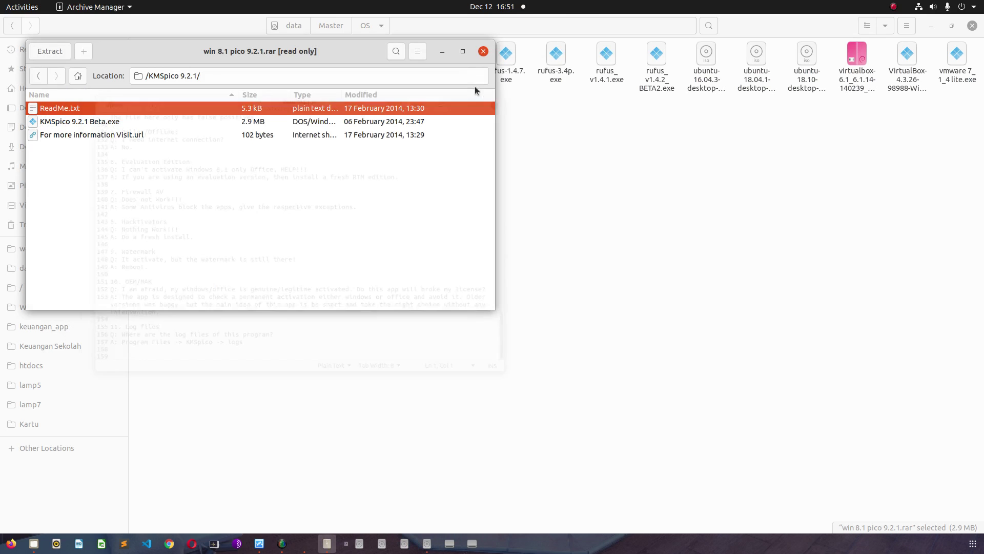
{"action": "left_click", "coordinate": [484, 51]}
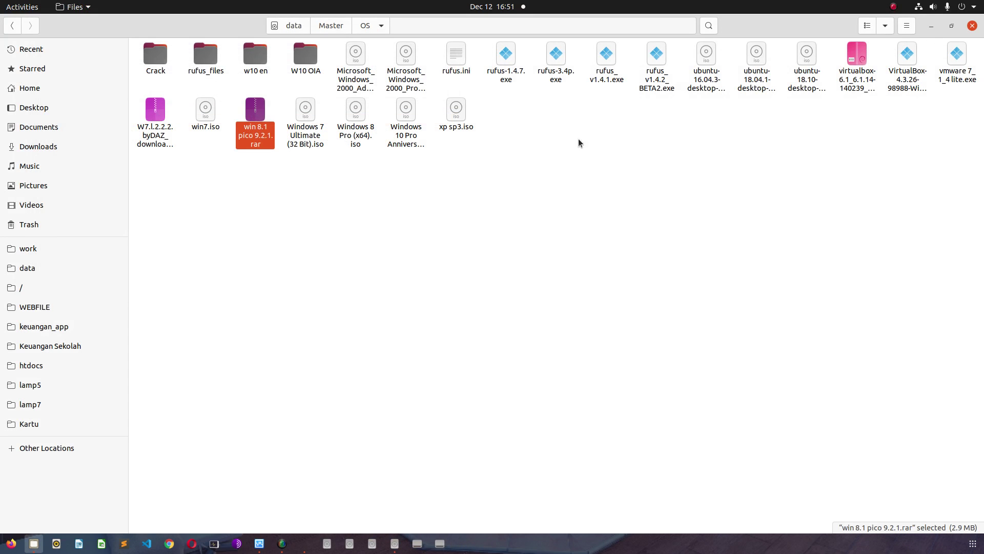
{"action": "left_click", "coordinate": [601, 64]}
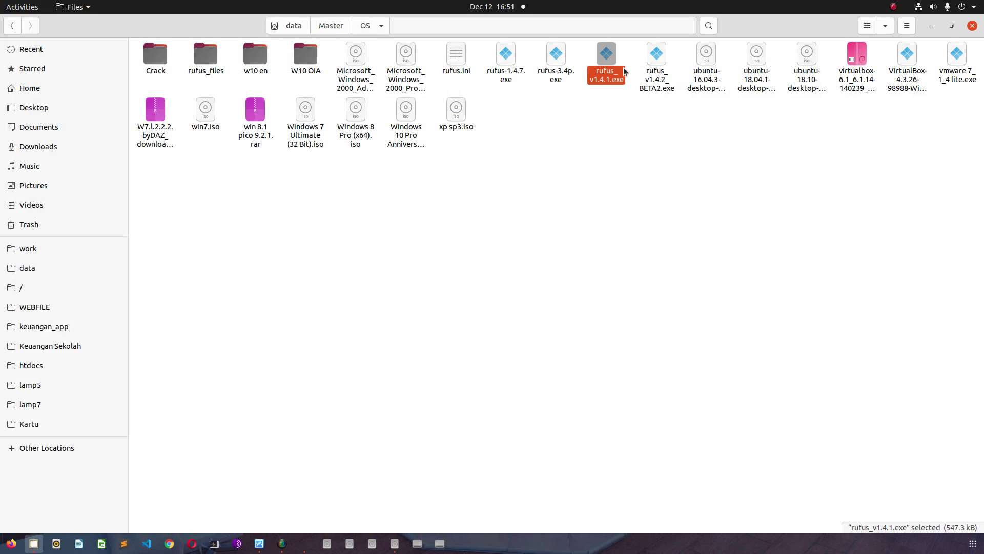
{"action": "left_click", "coordinate": [931, 27]}
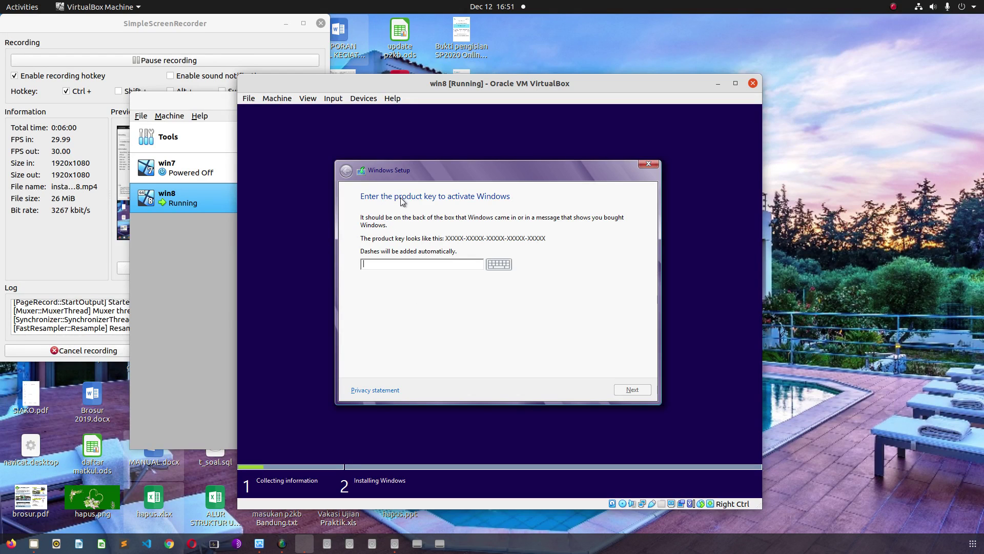
- Launch Firefox from the taskbar to a blank New Tab page
{"action": "left_click", "coordinate": [10, 544]}
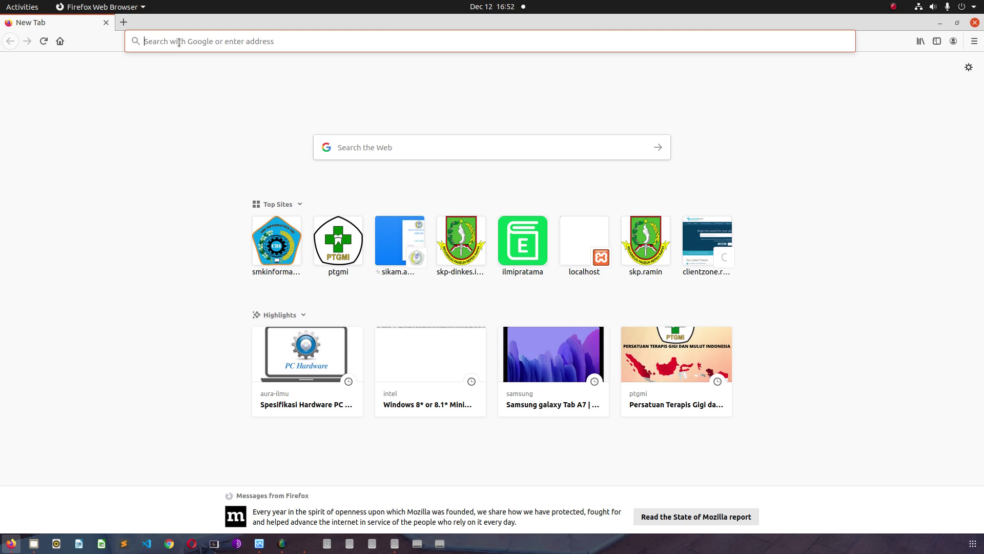
- Search Google for 'product key windows 8.1' from the Firefox address bar
{"action": "type", "text": "pro"}
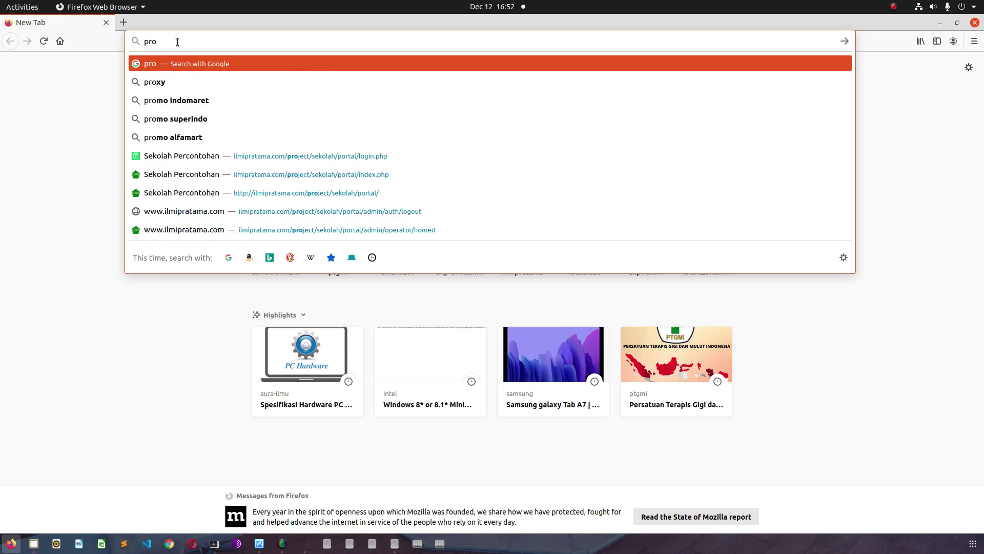
{"action": "type", "text": "duction key "}
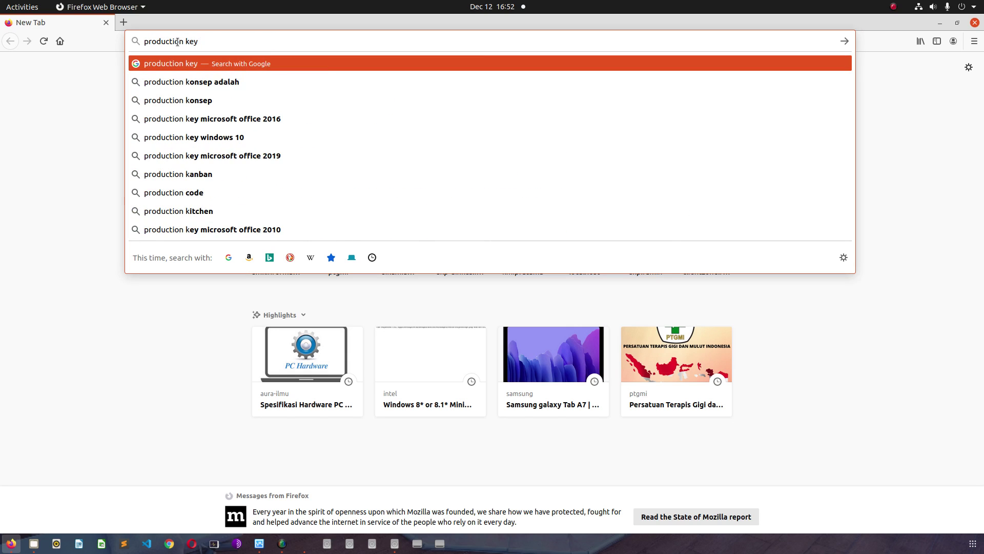
{"action": "type", "text": "w"}
{"action": "key", "text": "Down"}
{"action": "key", "text": "Down"}
{"action": "key", "text": "Down"}
{"action": "key", "text": "Down"}
{"action": "key", "text": "Down"}
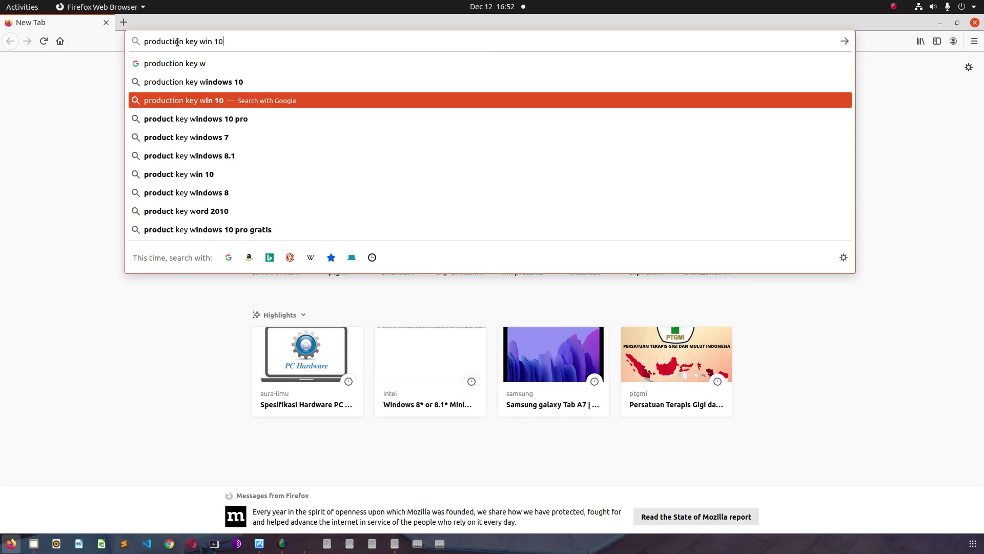
{"action": "key", "text": "Return"}
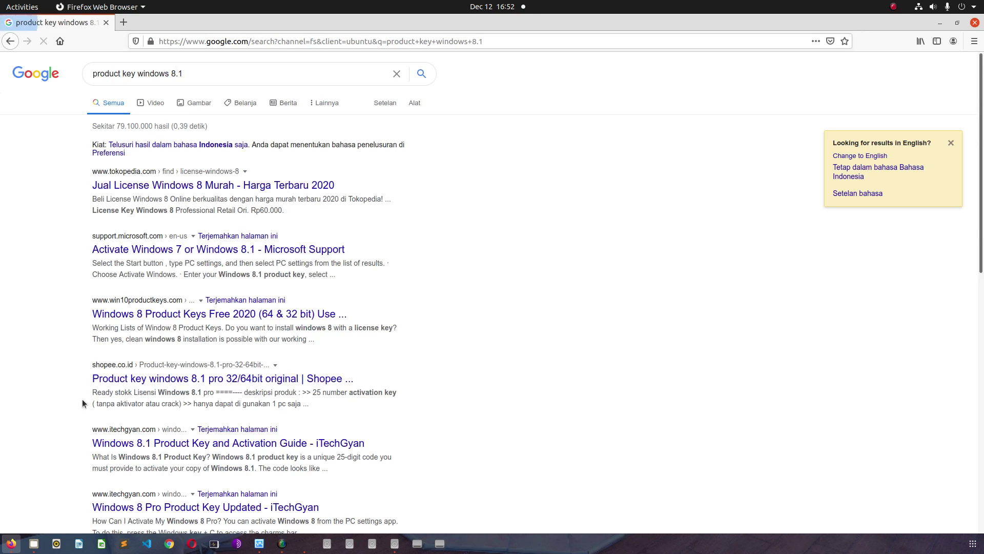
{"action": "left_click", "coordinate": [36, 545]}
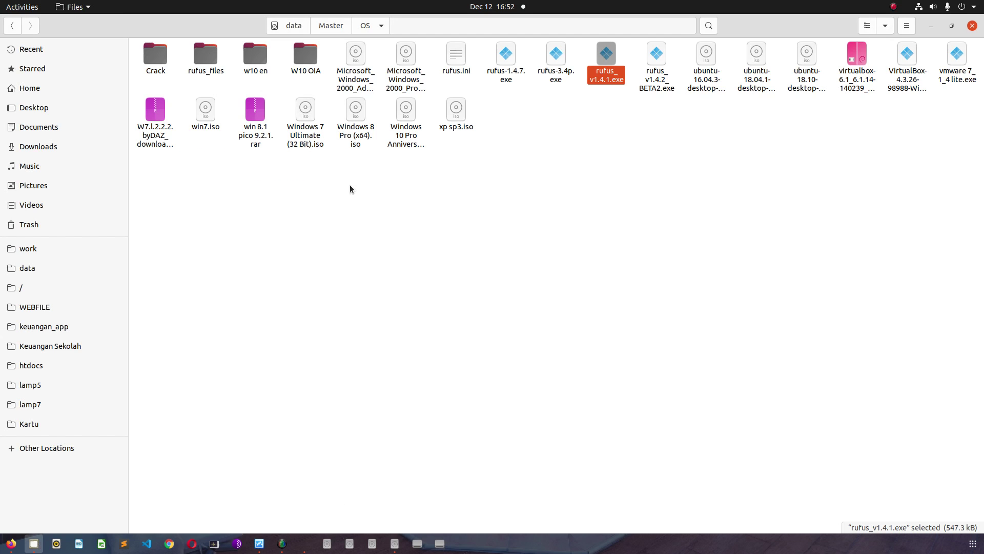
{"action": "left_click", "coordinate": [933, 27]}
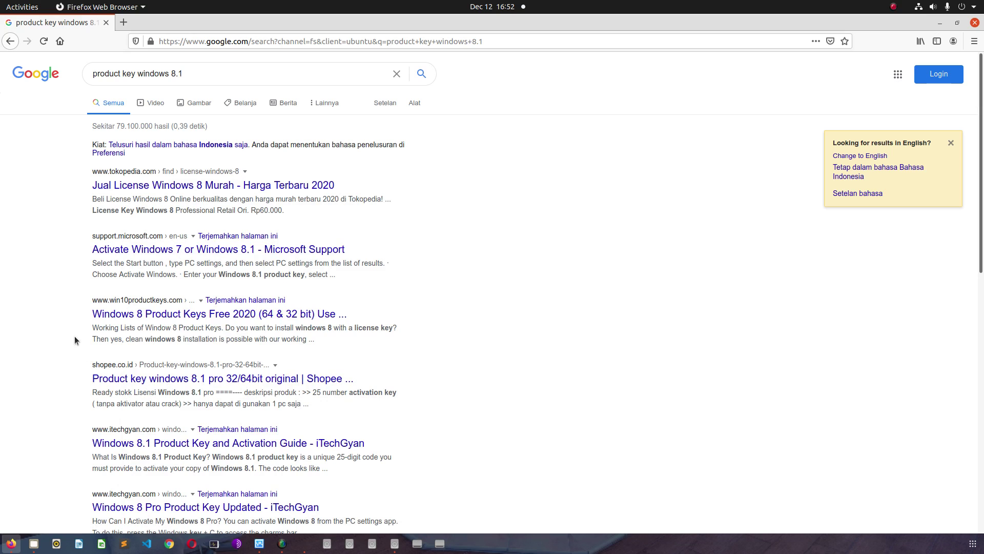
- Open iTechGyan's 'Windows 8 Pro Product Key Updated' result in a new tab and switch to it
{"action": "scroll", "coordinate": [75, 336], "scroll_direction": "down", "scroll_amount": 3}
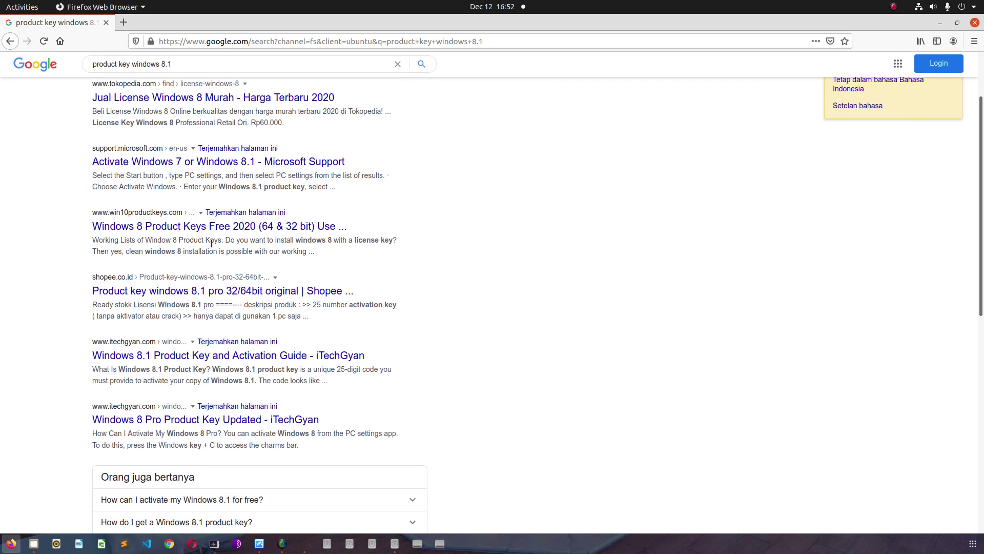
{"action": "scroll", "coordinate": [55, 285], "scroll_direction": "down", "scroll_amount": 3}
{"action": "scroll", "coordinate": [55, 289], "scroll_direction": "down", "scroll_amount": 3}
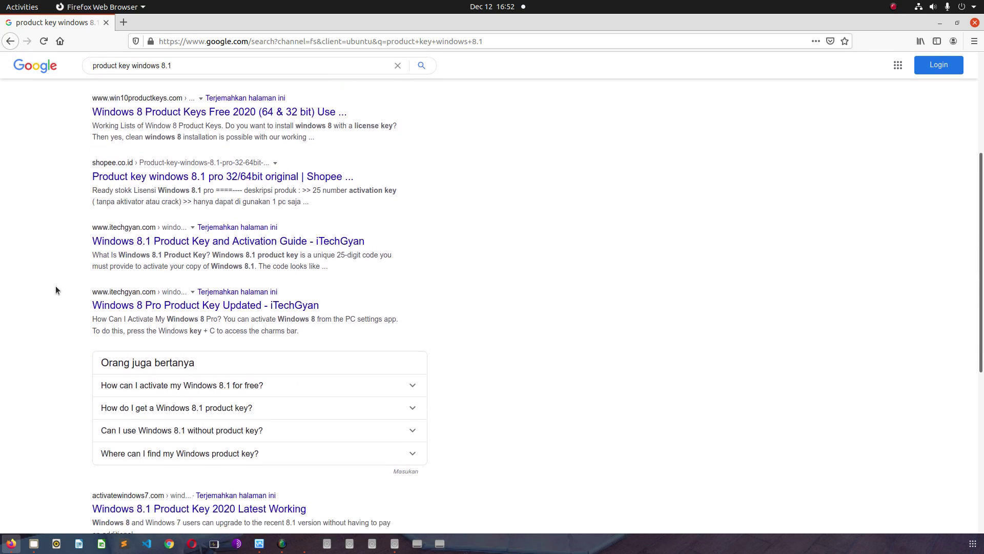
{"action": "right_click", "coordinate": [199, 277]}
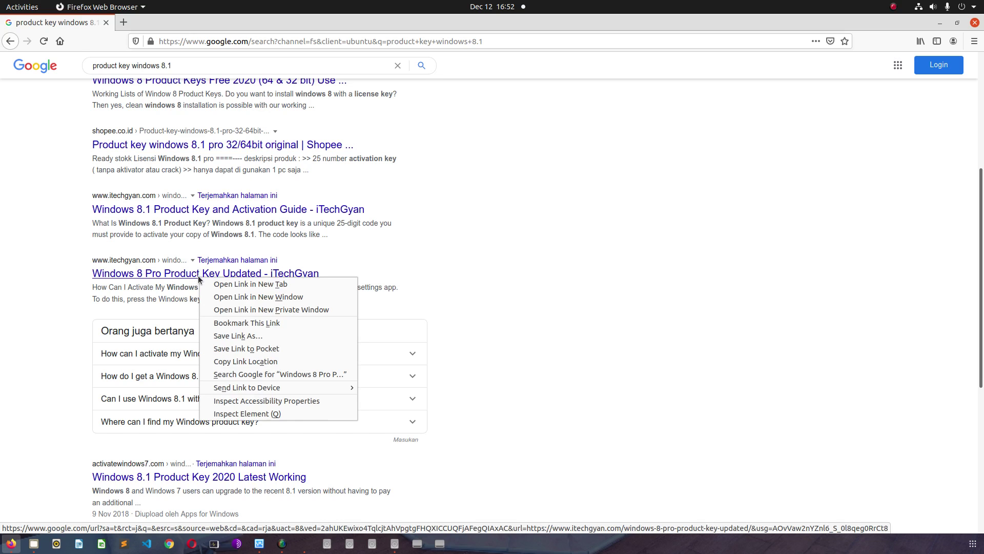
{"action": "left_click", "coordinate": [225, 283]}
{"action": "scroll", "coordinate": [28, 315], "scroll_direction": "down", "scroll_amount": 5}
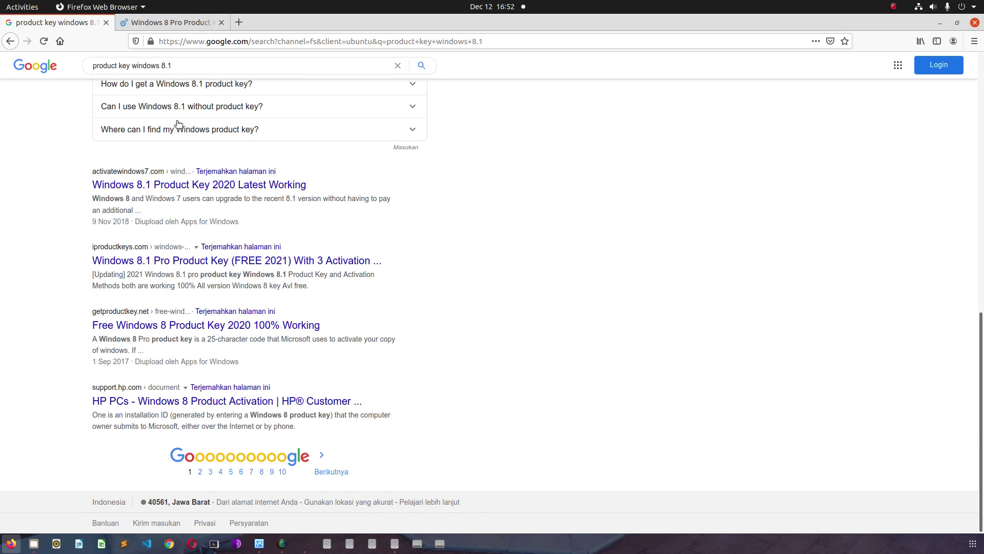
{"action": "left_click", "coordinate": [177, 24]}
- Copy the first key from the article's free product-key list, then bring up VirtualBox Manager
{"action": "scroll", "coordinate": [190, 322], "scroll_direction": "down", "scroll_amount": 9}
{"action": "scroll", "coordinate": [190, 322], "scroll_direction": "down", "scroll_amount": 8}
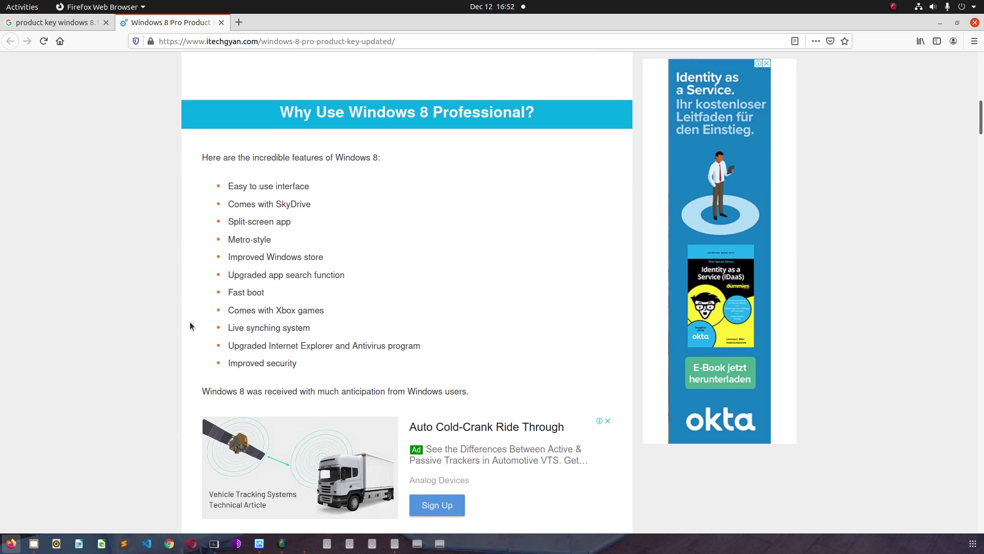
{"action": "scroll", "coordinate": [189, 322], "scroll_direction": "down", "scroll_amount": 5}
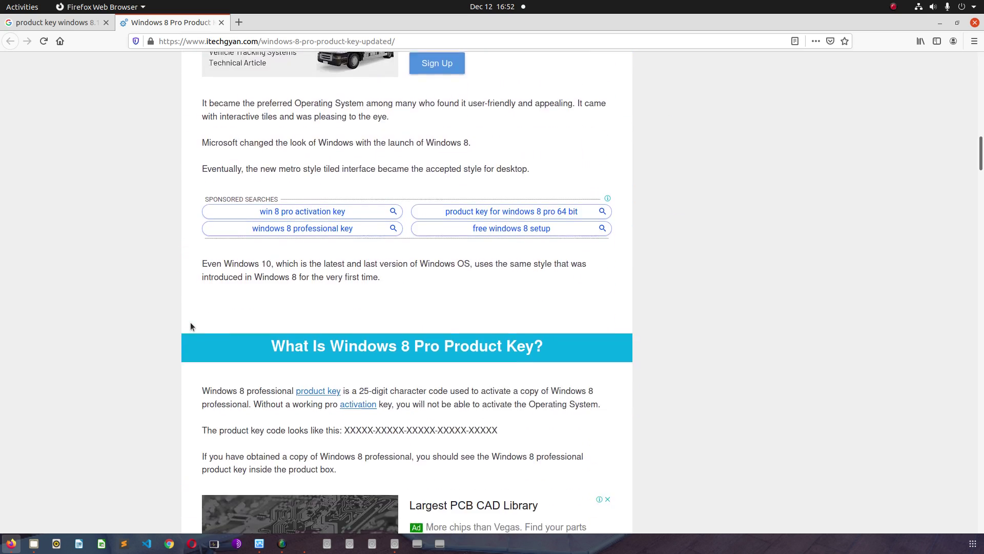
{"action": "scroll", "coordinate": [189, 322], "scroll_direction": "down", "scroll_amount": 2}
{"action": "scroll", "coordinate": [190, 321], "scroll_direction": "down", "scroll_amount": 3}
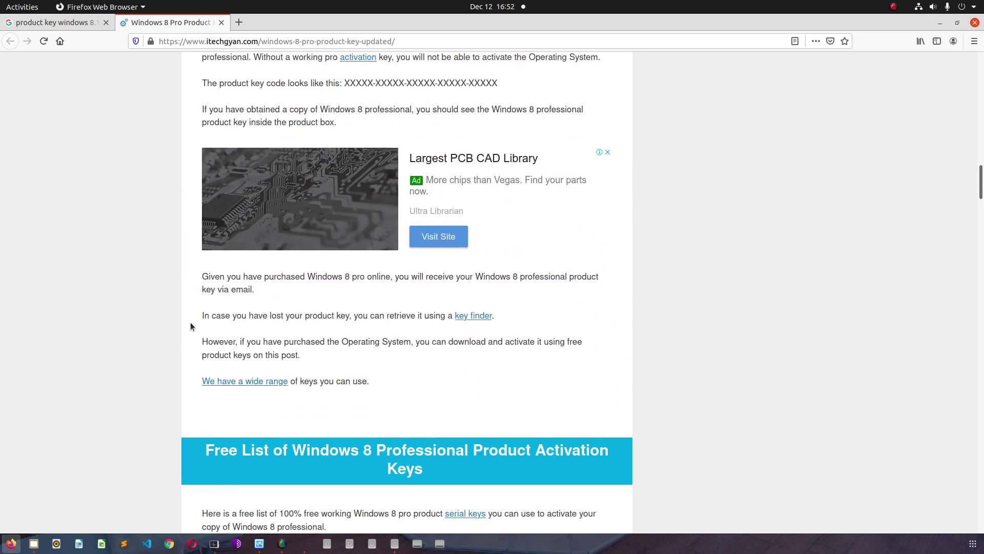
{"action": "scroll", "coordinate": [190, 322], "scroll_direction": "down", "scroll_amount": 5}
{"action": "scroll", "coordinate": [190, 322], "scroll_direction": "down", "scroll_amount": 4}
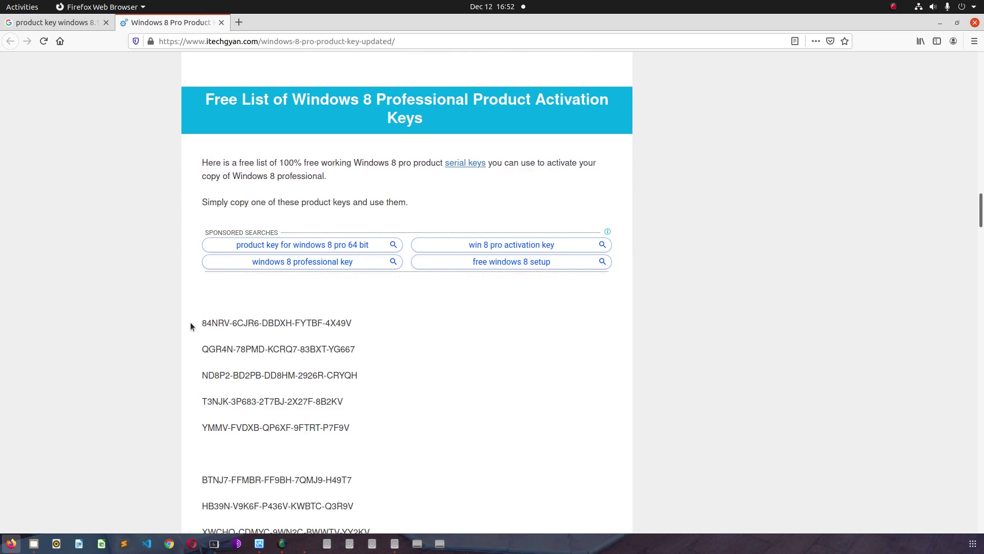
{"action": "left_click_drag", "start_coordinate": [202, 237], "coordinate": [350, 235]}
{"action": "right_click", "coordinate": [343, 239]}
{"action": "left_click", "coordinate": [359, 247]}
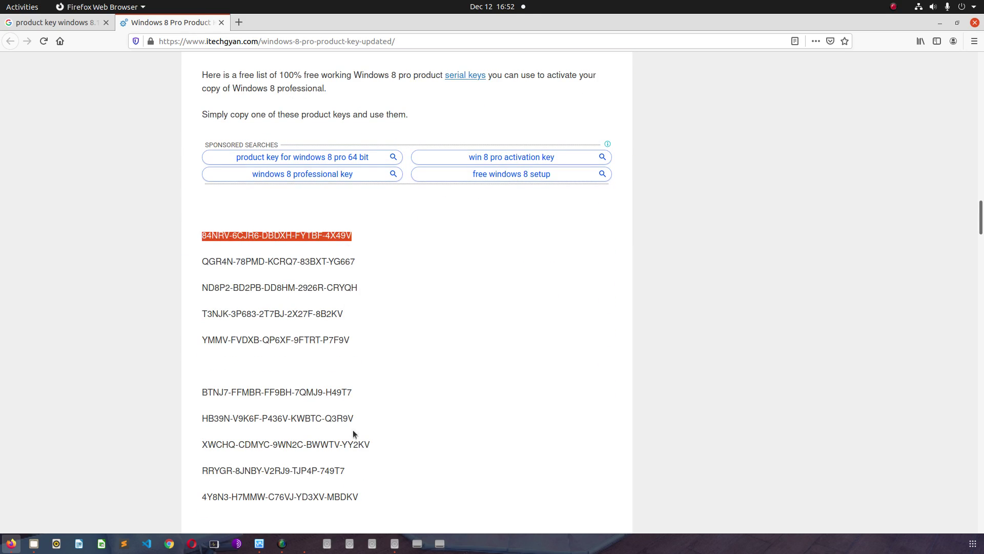
{"action": "left_click", "coordinate": [257, 546]}
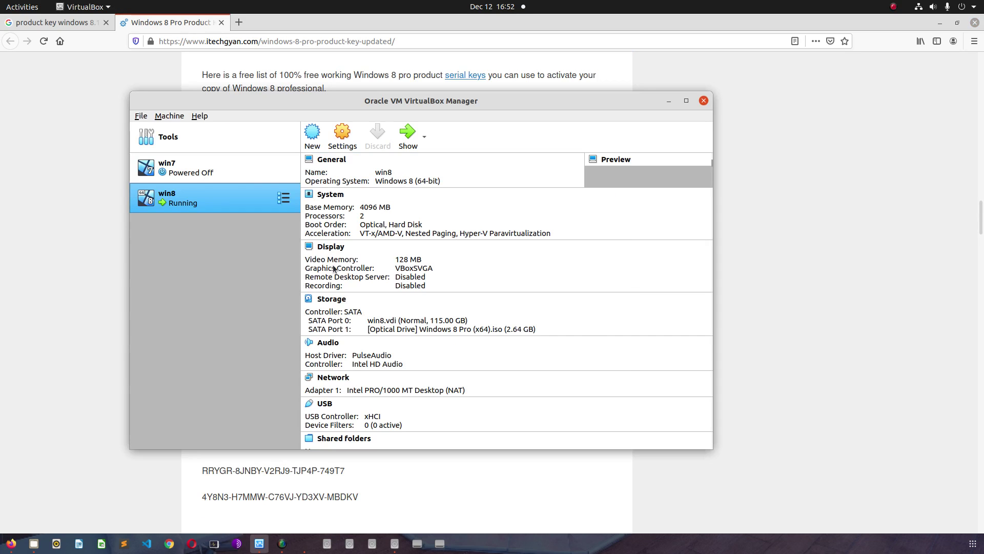
- Look through the running win8 VM's Input and Devices menus, then raise and hide VirtualBox Manager
{"action": "left_click", "coordinate": [309, 548]}
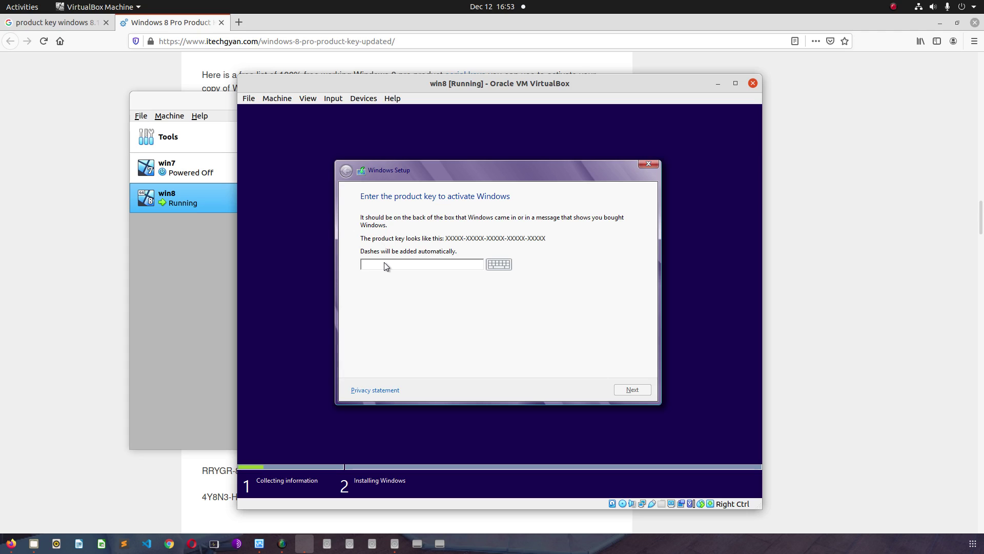
{"action": "left_click", "coordinate": [333, 99]}
{"action": "mouse_move", "coordinate": [343, 110]}
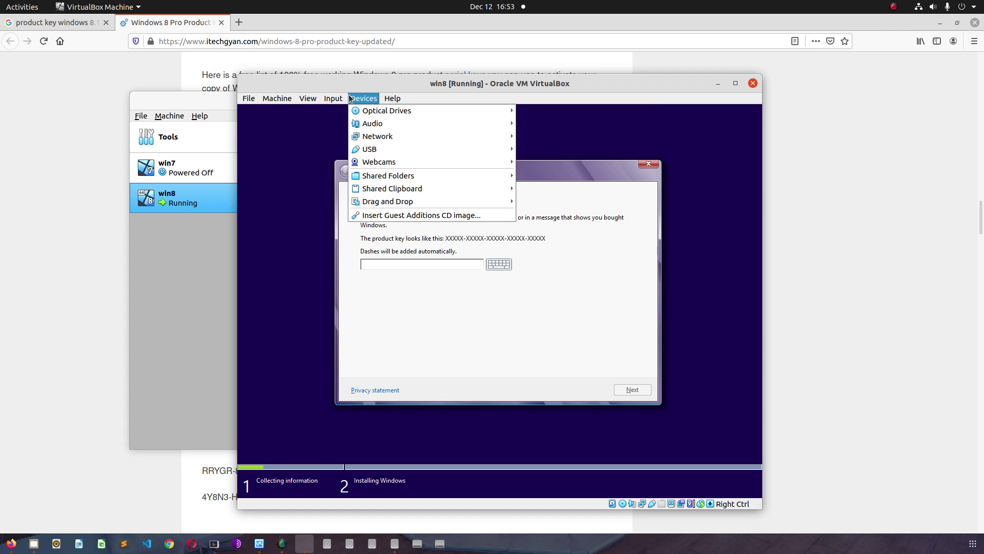
{"action": "left_click", "coordinate": [357, 96]}
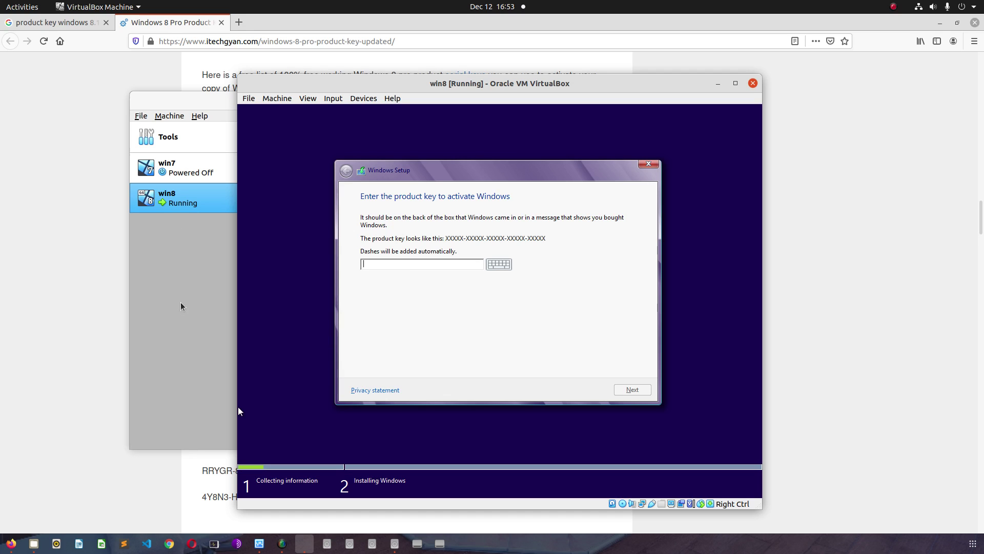
{"action": "left_click", "coordinate": [201, 104]}
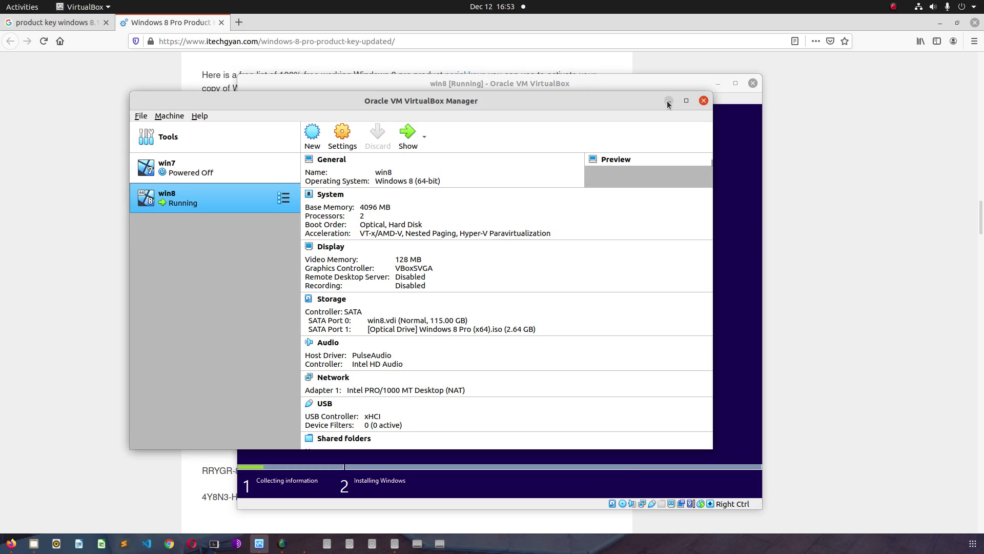
{"action": "left_click", "coordinate": [669, 100]}
- Move the VM beside the web key list, enter a Windows 8 product key from it, and submit it
{"action": "left_click_drag", "start_coordinate": [350, 88], "coordinate": [505, 79]}
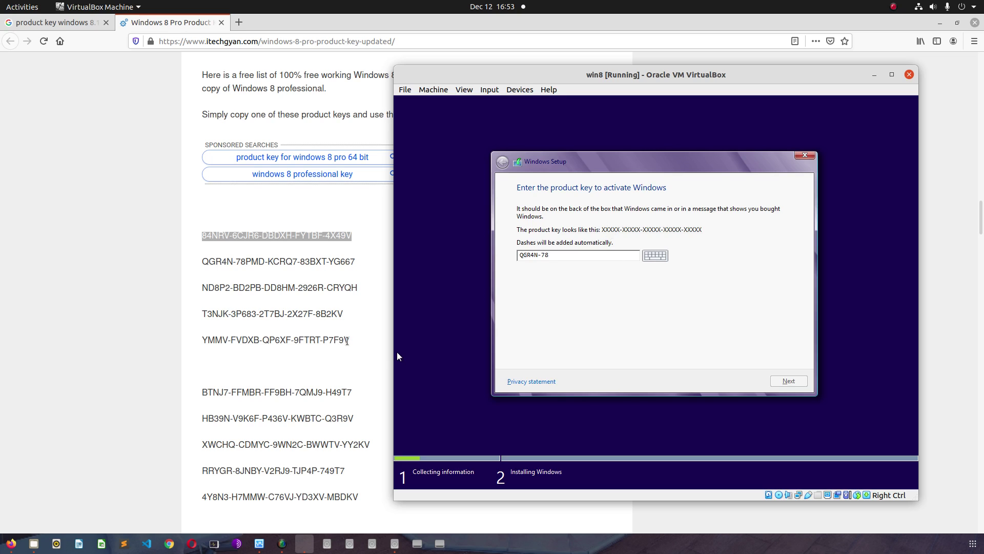
{"action": "type", "text": "PMD-KCRQ7-83BXT-YG667"}
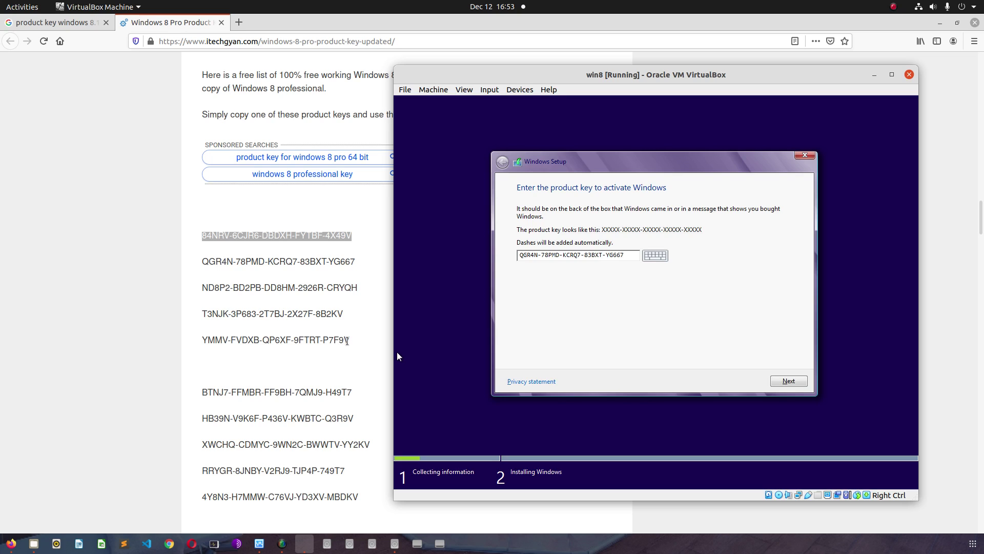
{"action": "left_click", "coordinate": [795, 385]}
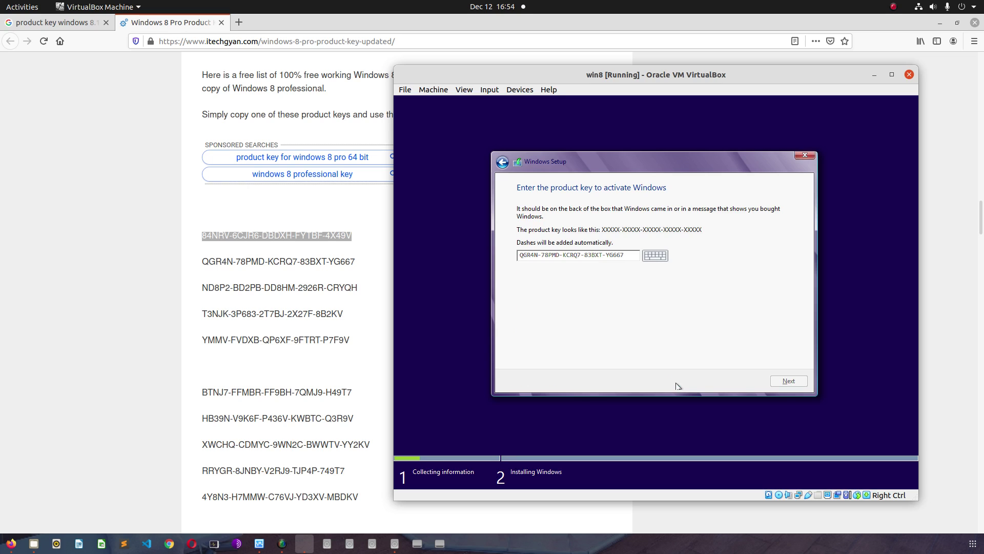
- Accept the Windows licence terms and continue, shifting the VM window left
{"action": "left_click", "coordinate": [584, 357]}
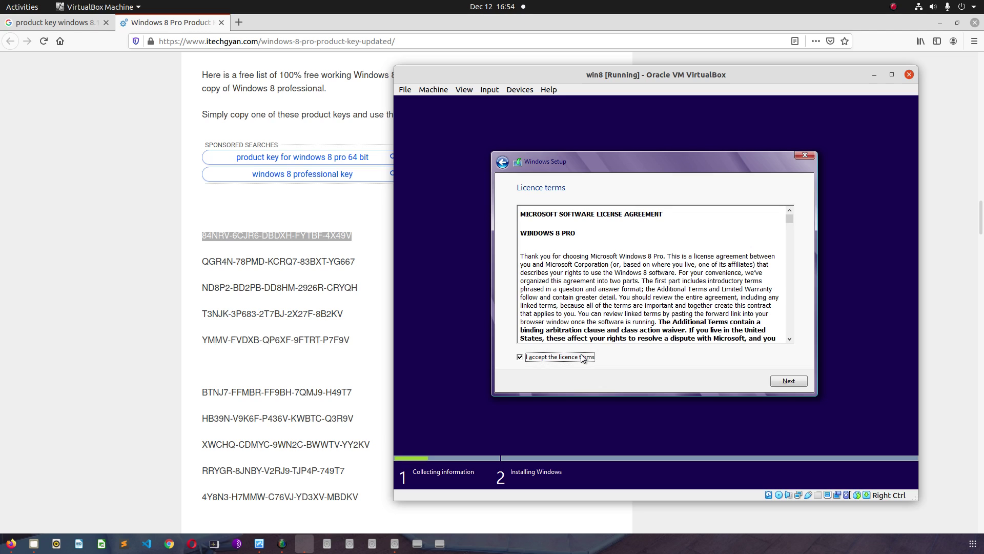
{"action": "left_click", "coordinate": [939, 23]}
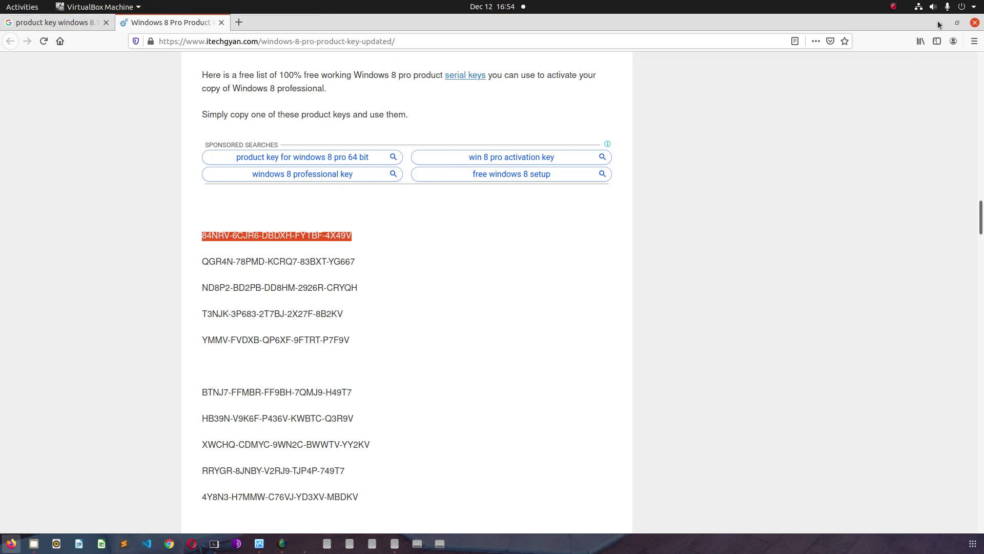
{"action": "left_click_drag", "start_coordinate": [513, 77], "coordinate": [439, 79]}
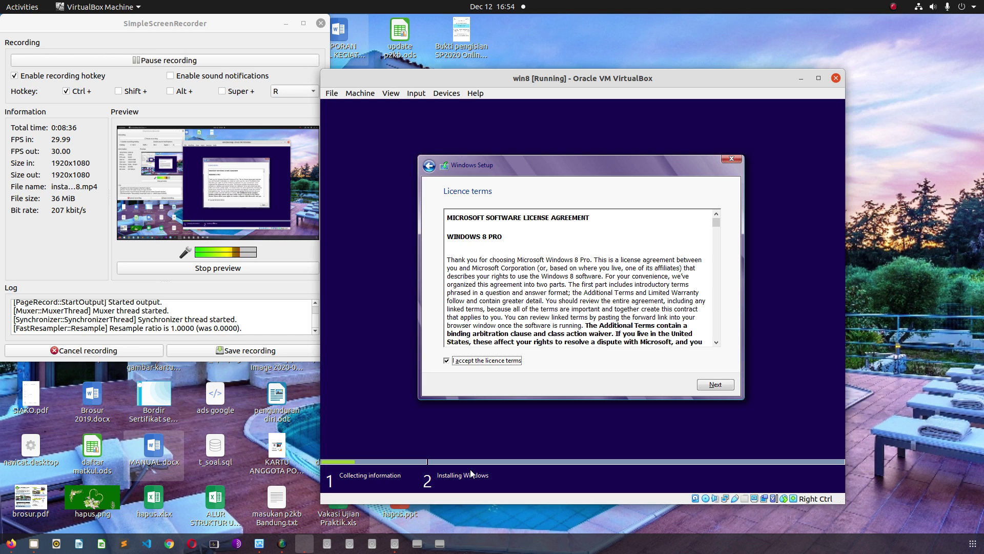
{"action": "left_click", "coordinate": [715, 385]}
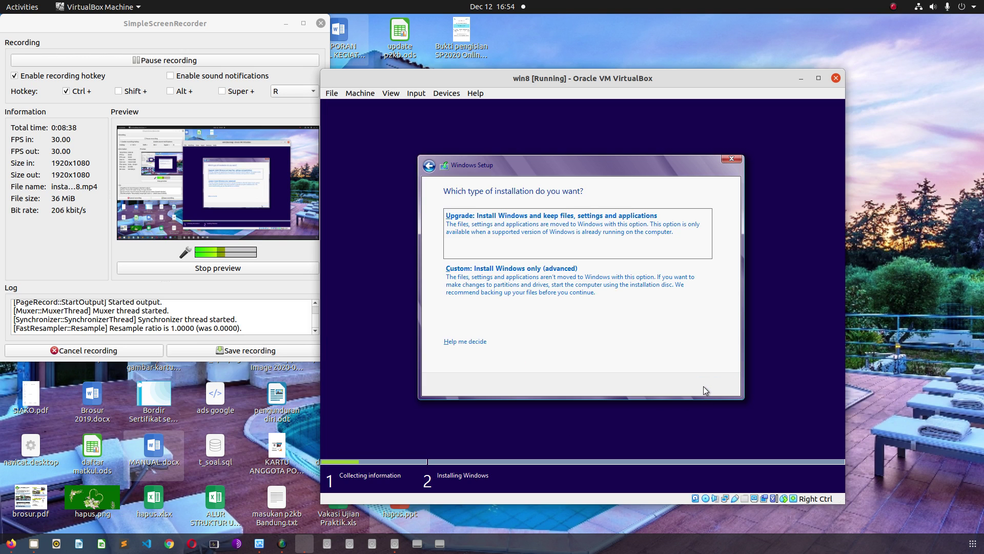
- Choose a Custom install and create a new 117757 MB partition on Drive 0
{"action": "left_click", "coordinate": [479, 279]}
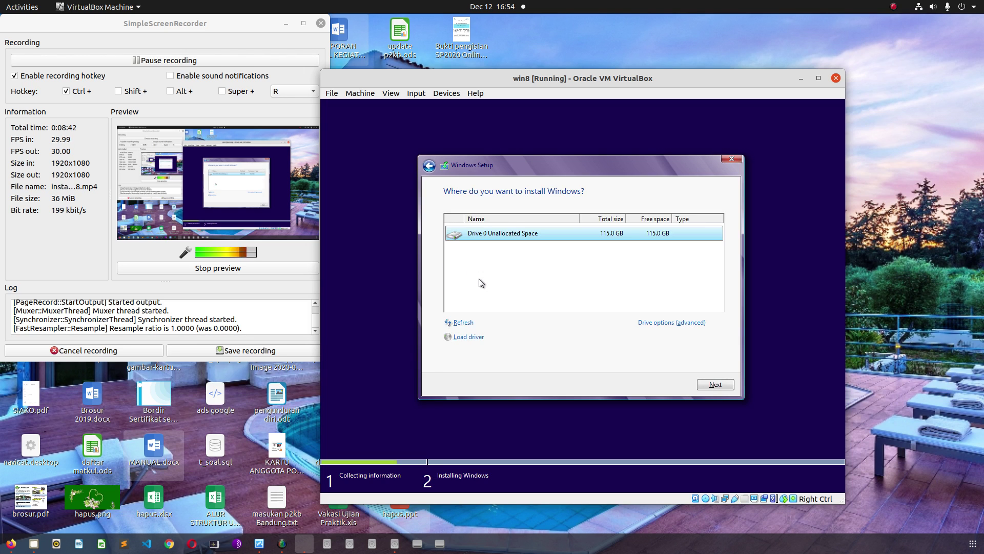
{"action": "left_click", "coordinate": [689, 322]}
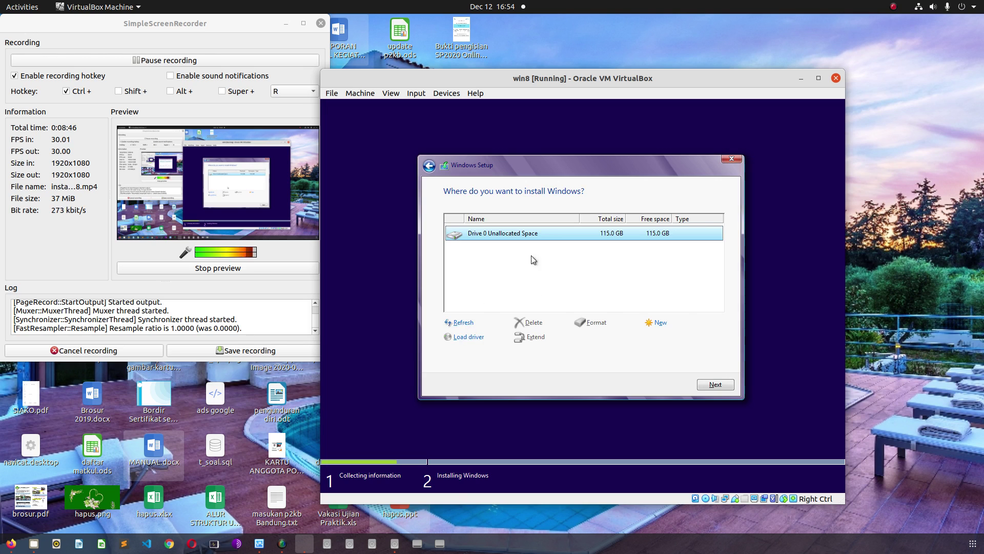
{"action": "left_click", "coordinate": [659, 325]}
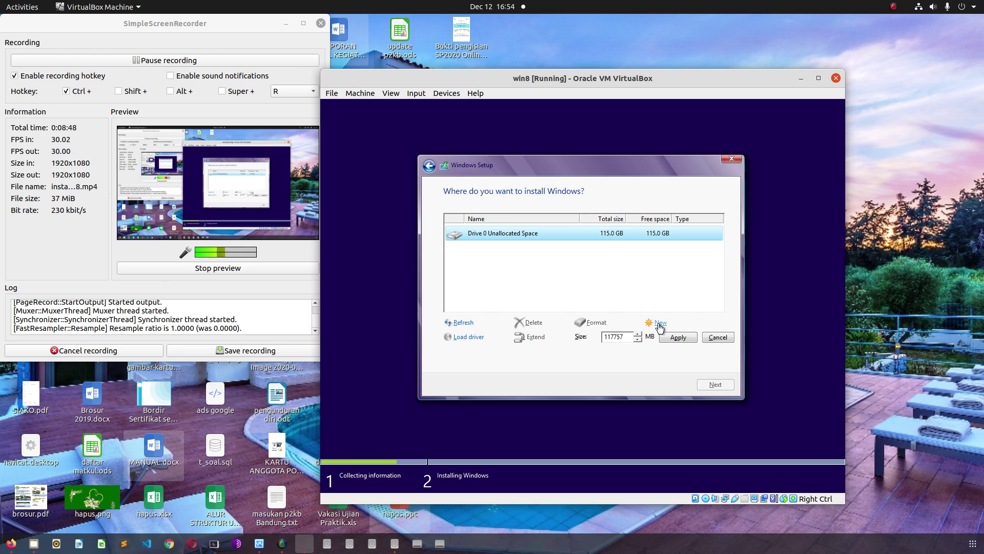
{"action": "left_click", "coordinate": [678, 338]}
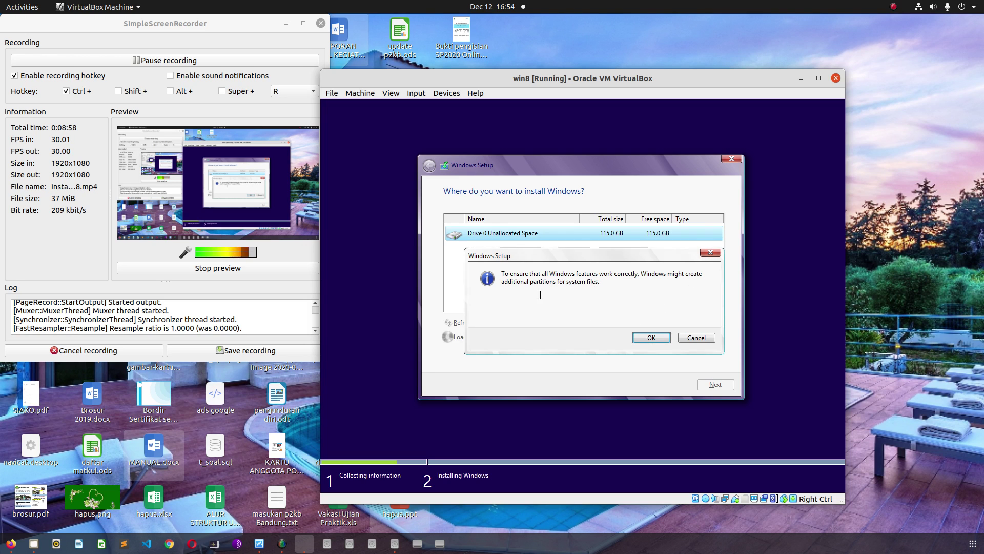
{"action": "left_click", "coordinate": [638, 340]}
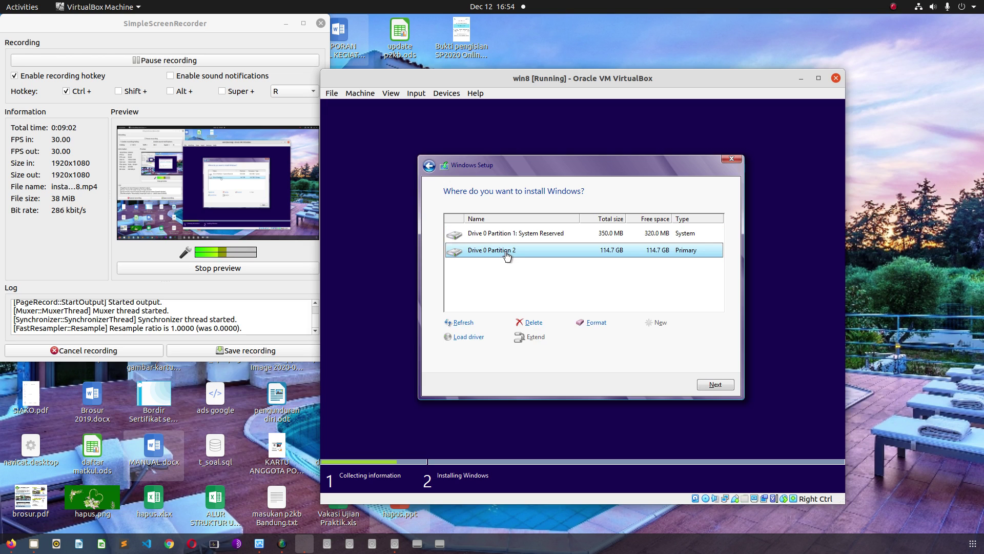
- Format Drive 0 Partition 2 and install Windows onto it
{"action": "left_click", "coordinate": [589, 323]}
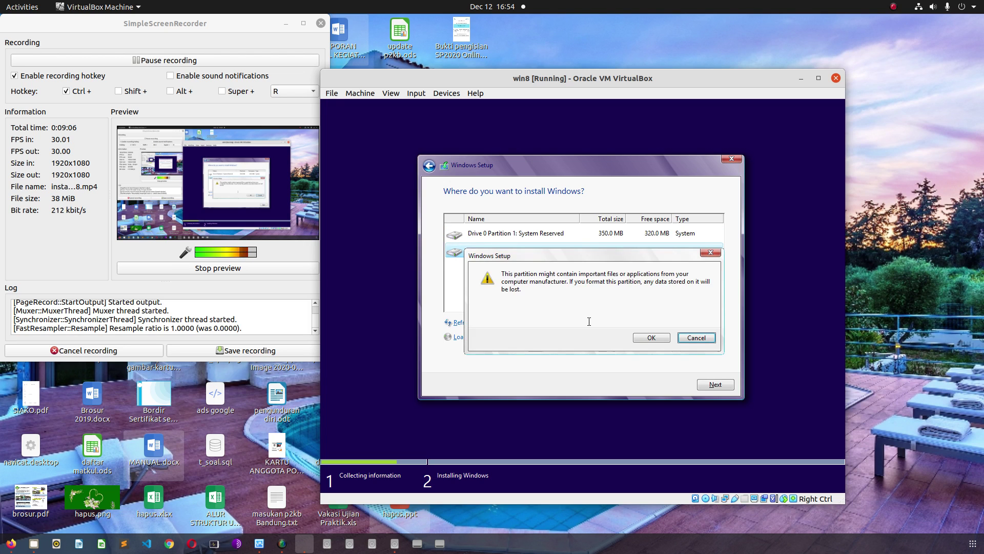
{"action": "left_click", "coordinate": [649, 337]}
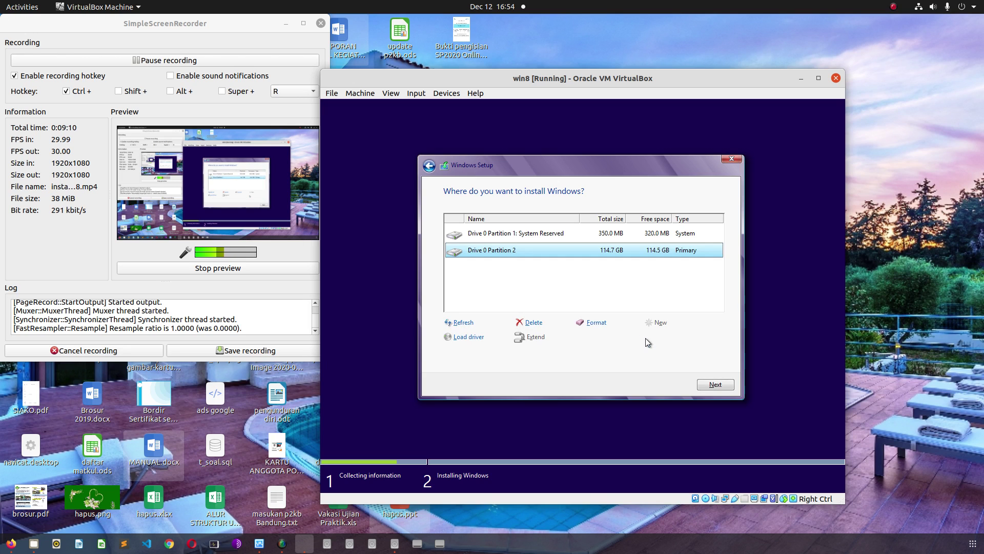
{"action": "left_click", "coordinate": [700, 385]}
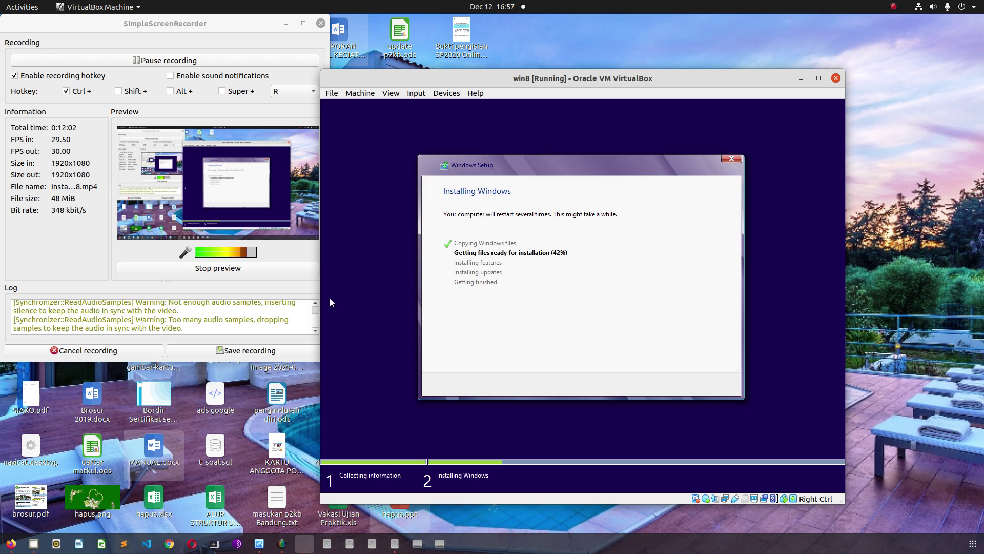
- While Windows installs, bring SimpleScreenRecorder and then the Firefox product-key page forward
{"action": "left_click", "coordinate": [137, 288]}
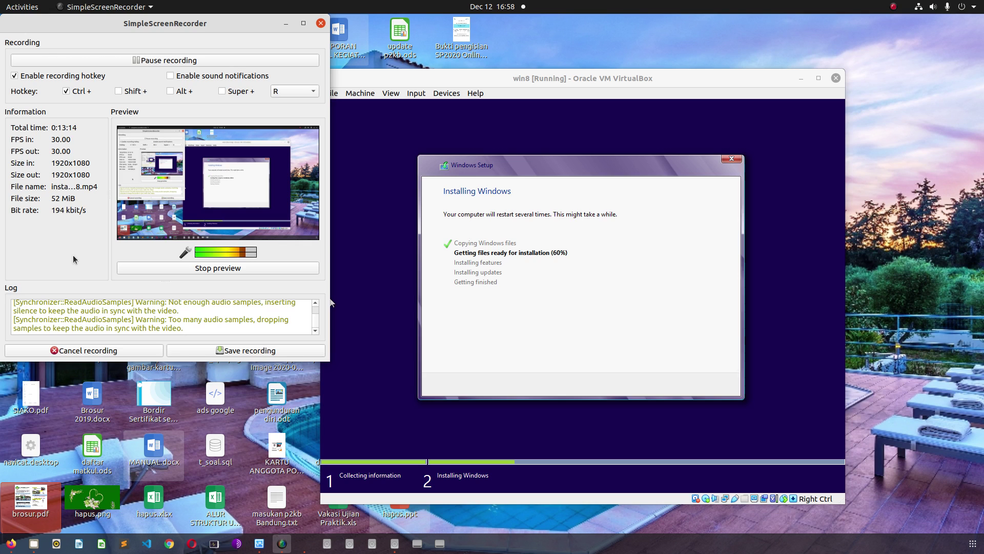
{"action": "left_click", "coordinate": [10, 542]}
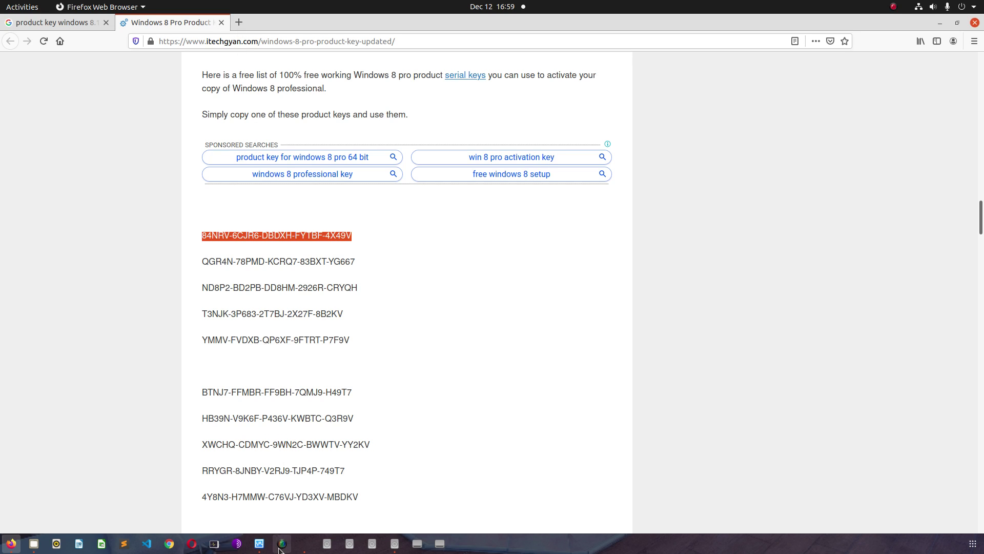
- Check the win8 install progress, return to Firefox, and open a blank third tab
{"action": "left_click", "coordinate": [307, 543]}
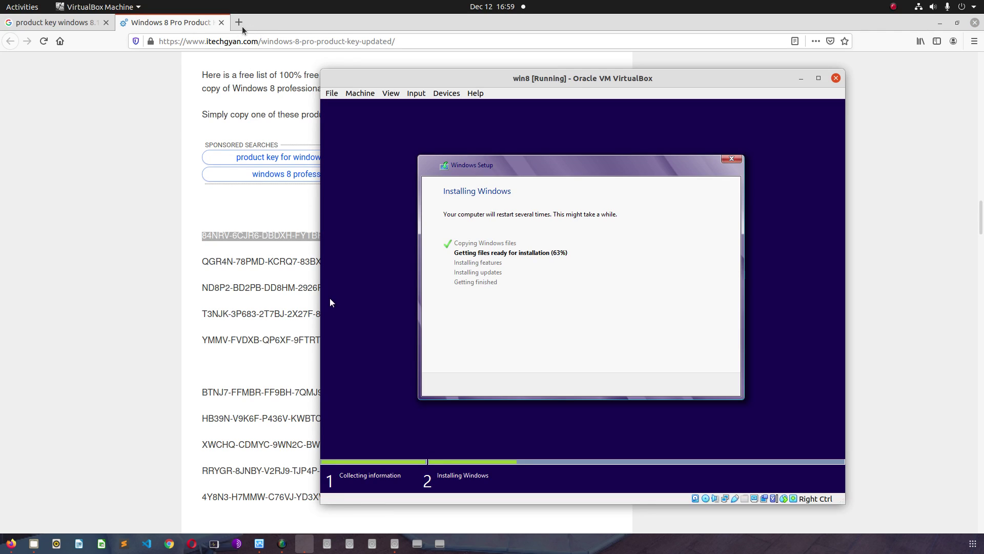
{"action": "left_click", "coordinate": [232, 18]}
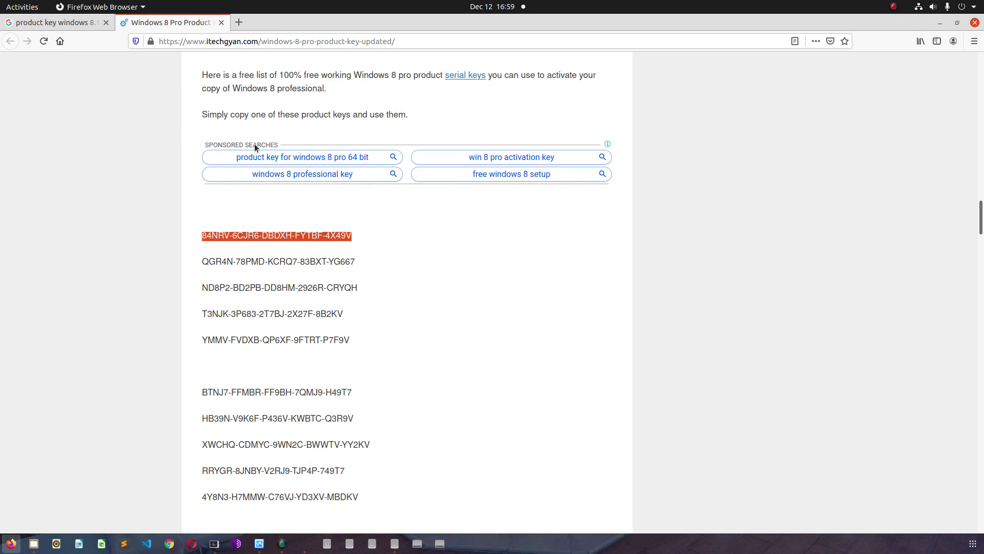
{"action": "left_click_drag", "start_coordinate": [268, 26], "coordinate": [210, 78]}
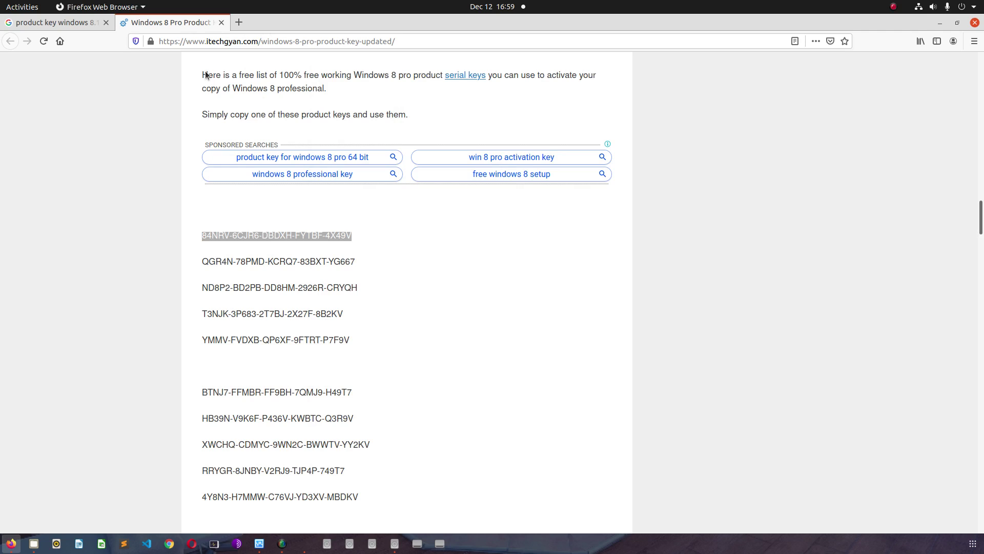
{"action": "key", "text": "ctrl+t"}
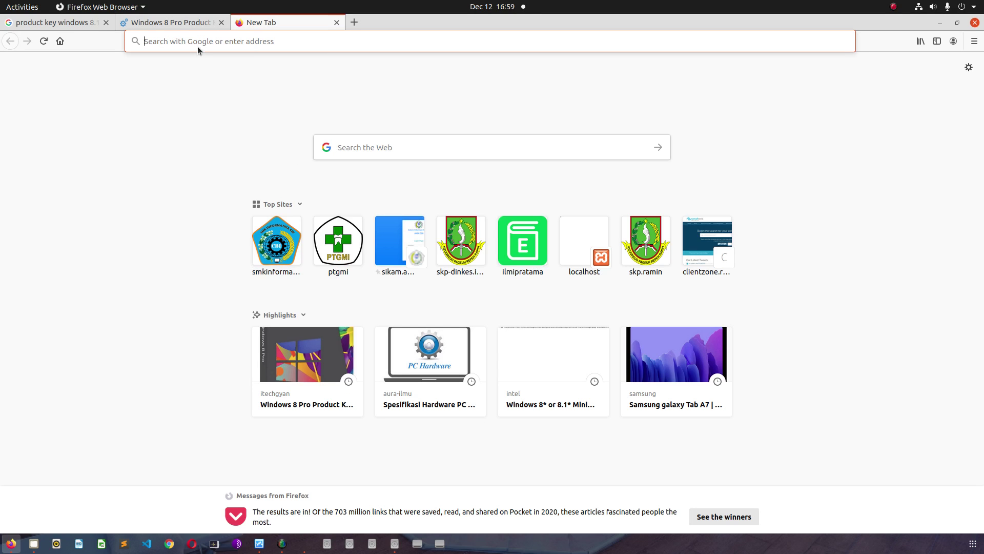
- Load sahnikah.com in the new tab
{"action": "type", "text": "SA"}
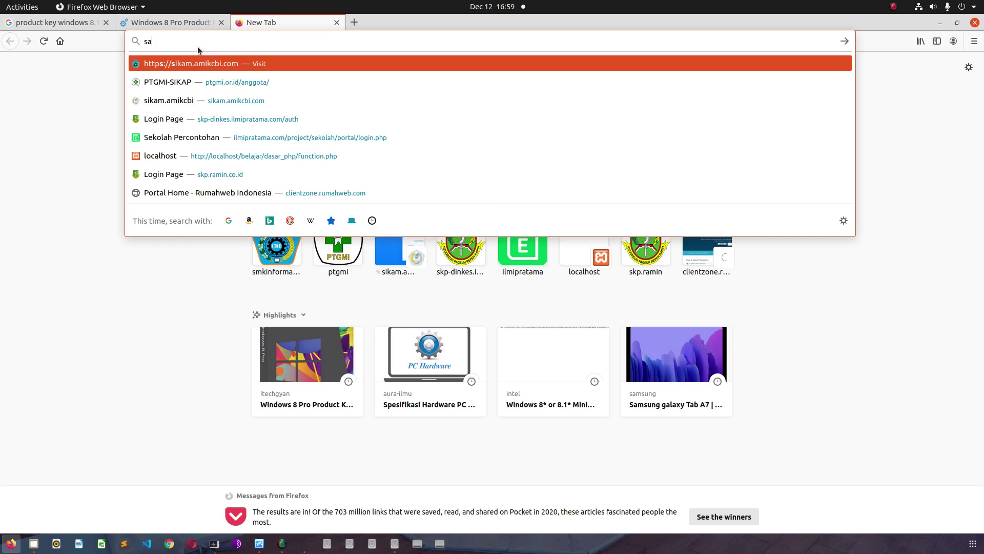
{"action": "type", "text": "hnikah.com"}
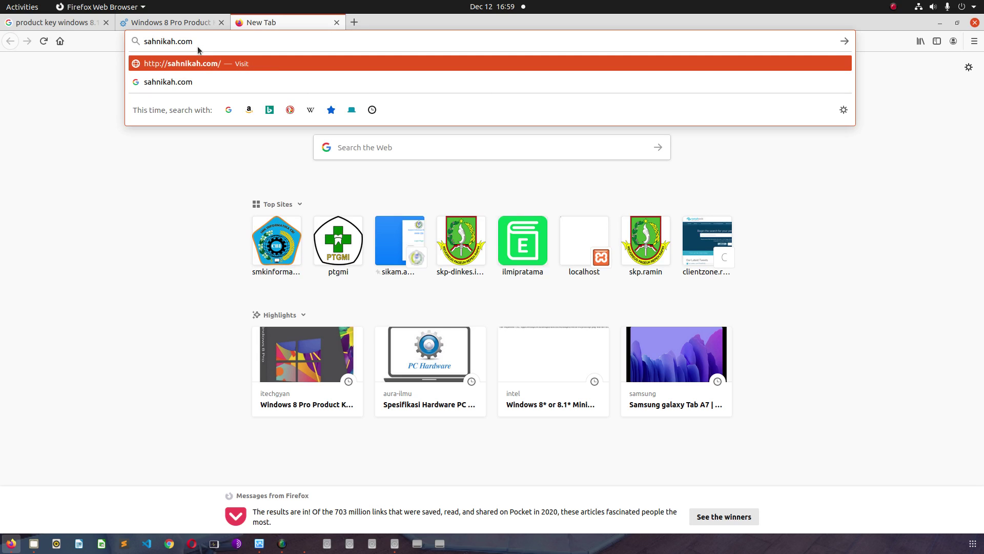
{"action": "key", "text": "Return"}
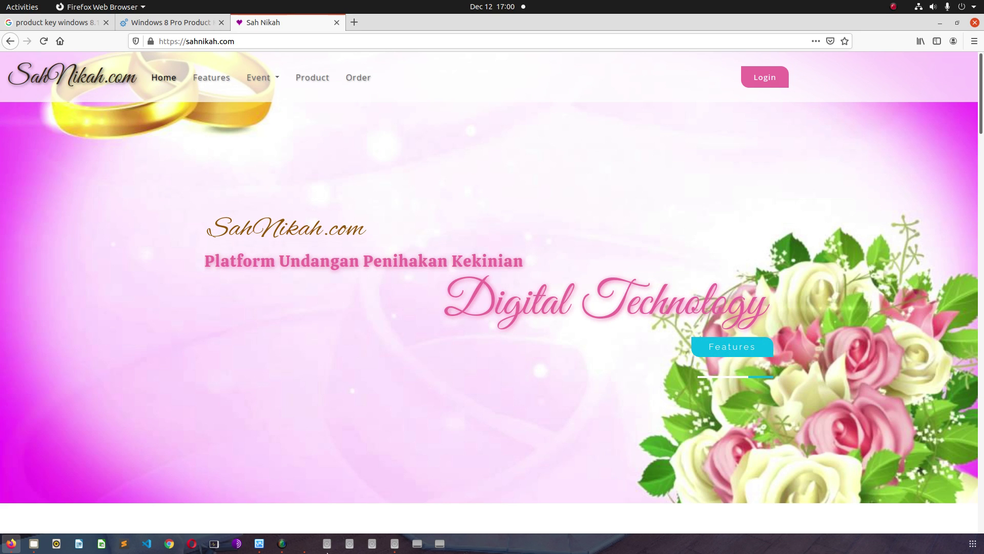
{"action": "left_click", "coordinate": [303, 544]}
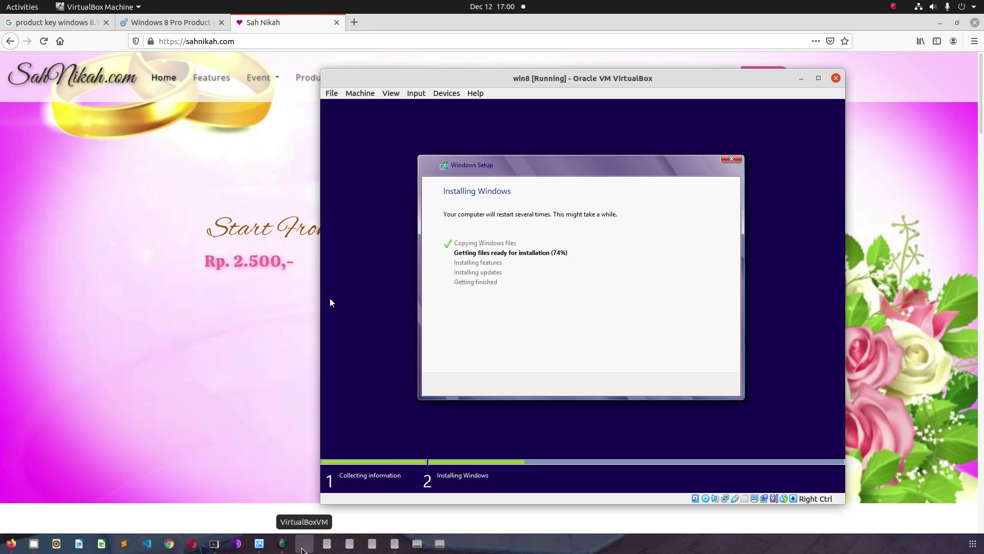
{"action": "left_click", "coordinate": [173, 370]}
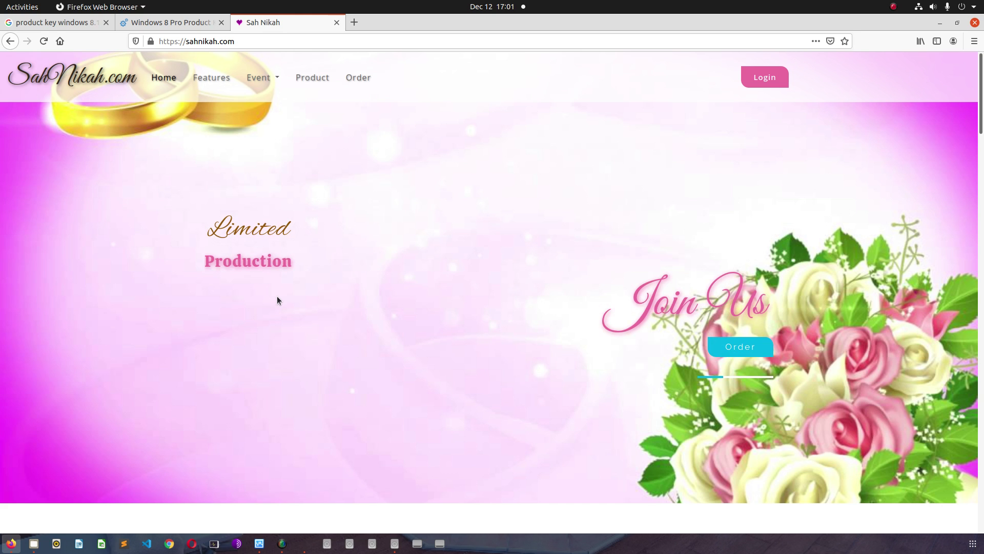
- Check the win8 installation progress (98%), then return to the Sah Nikah page
{"action": "left_click", "coordinate": [305, 543]}
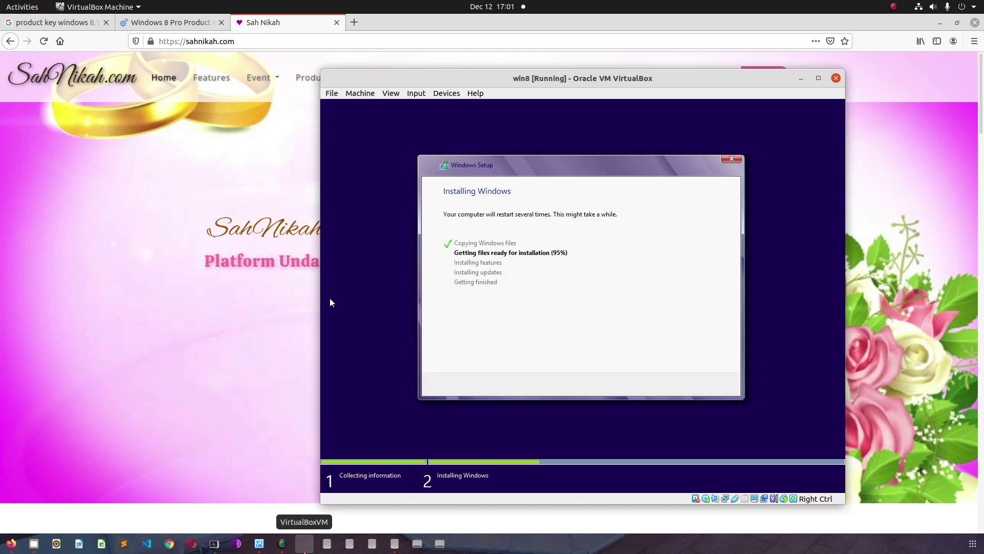
{"action": "left_click", "coordinate": [207, 347]}
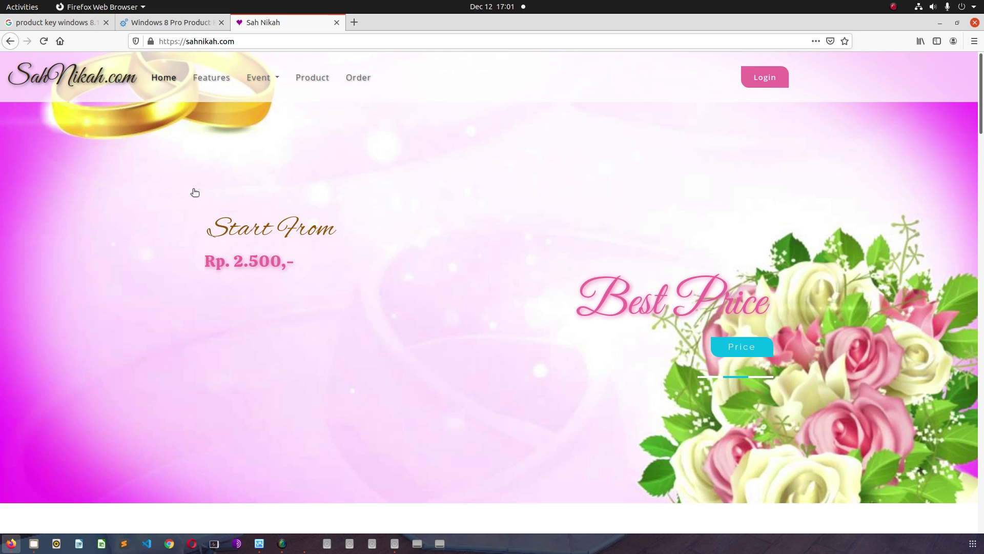
{"action": "left_click", "coordinate": [305, 544]}
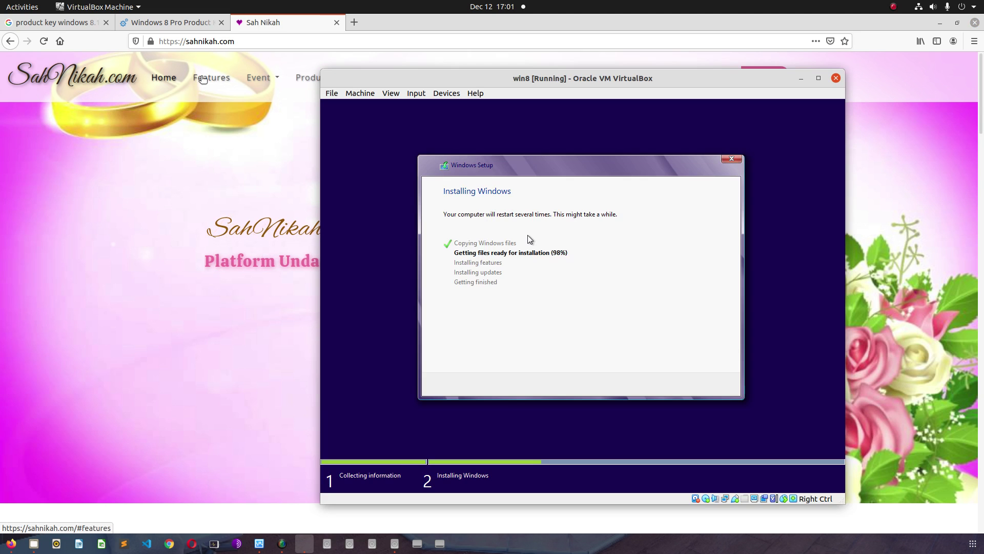
{"action": "left_click", "coordinate": [203, 92]}
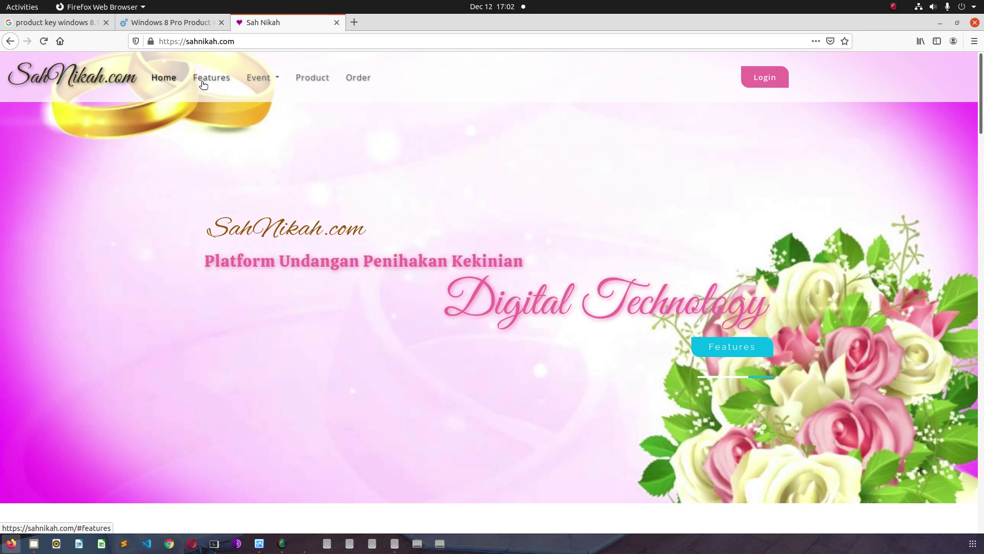
- Jump to the Features section, scroll through it, and select the Wedding Site heading
{"action": "left_click", "coordinate": [203, 82]}
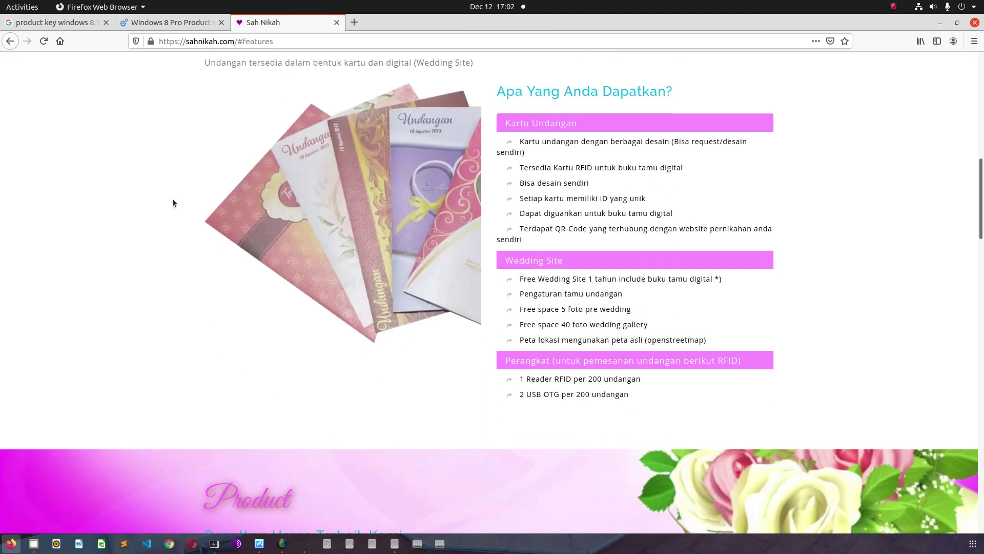
{"action": "scroll", "coordinate": [210, 262], "scroll_direction": "up", "scroll_amount": 2}
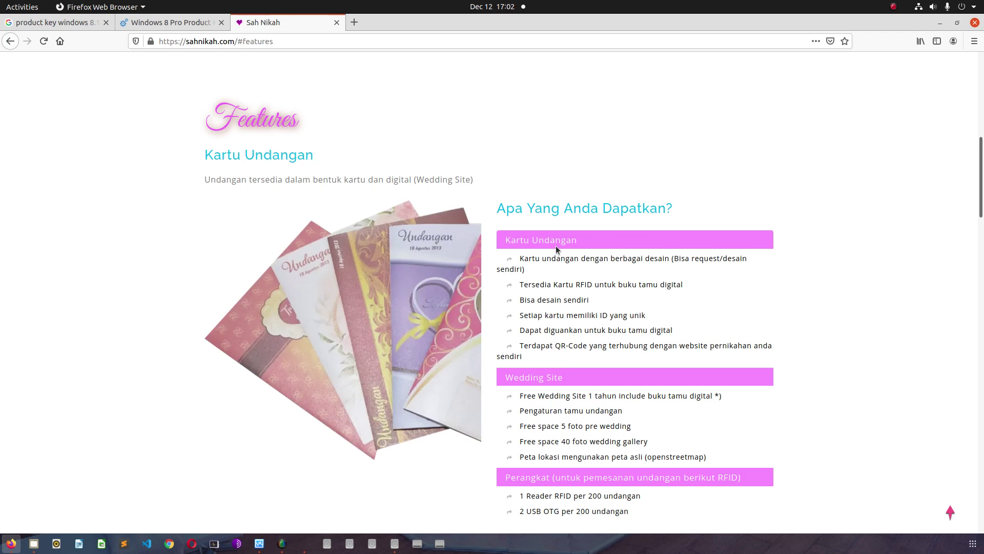
{"action": "scroll", "coordinate": [556, 250], "scroll_direction": "down", "scroll_amount": 3}
{"action": "scroll", "coordinate": [559, 245], "scroll_direction": "up", "scroll_amount": 2}
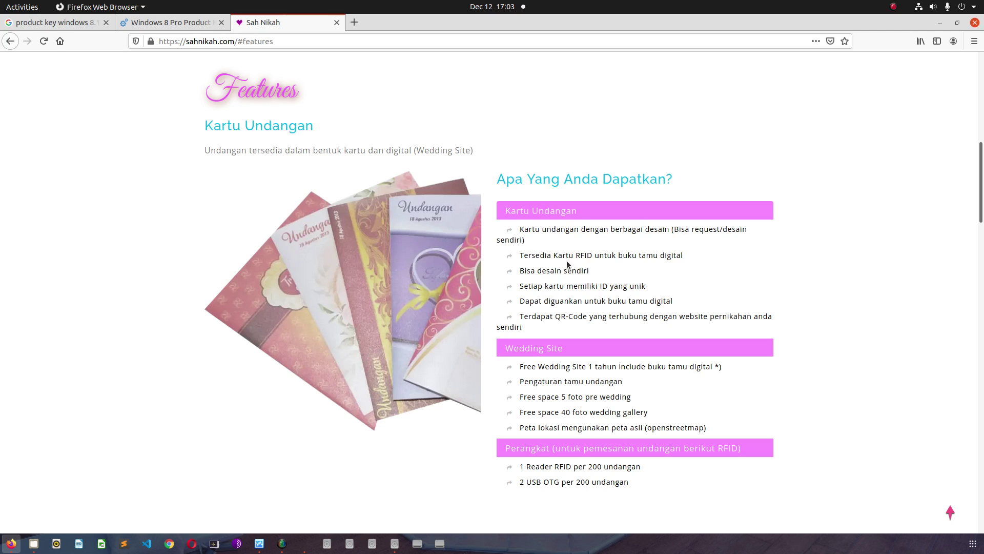
{"action": "scroll", "coordinate": [572, 250], "scroll_direction": "down", "scroll_amount": 2}
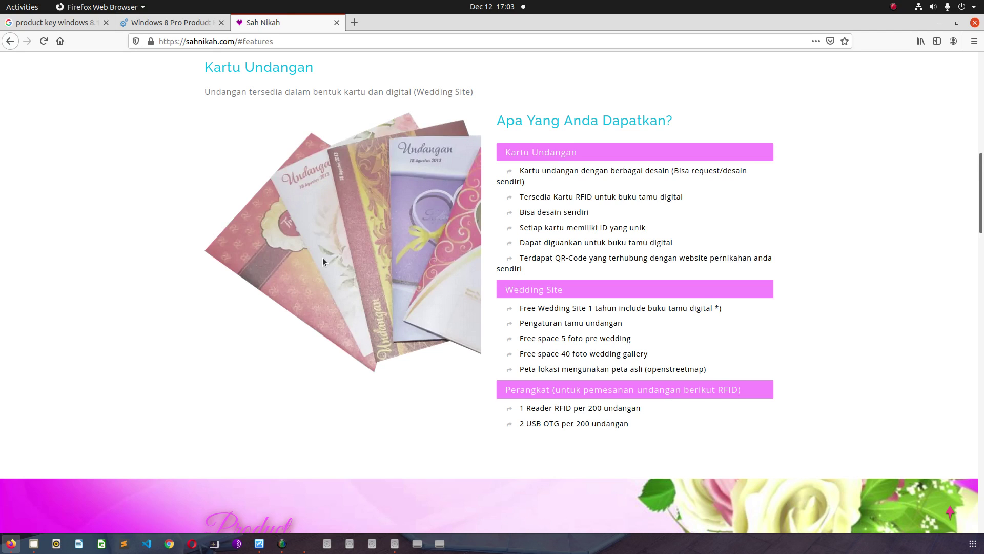
{"action": "scroll", "coordinate": [323, 261], "scroll_direction": "up", "scroll_amount": 1}
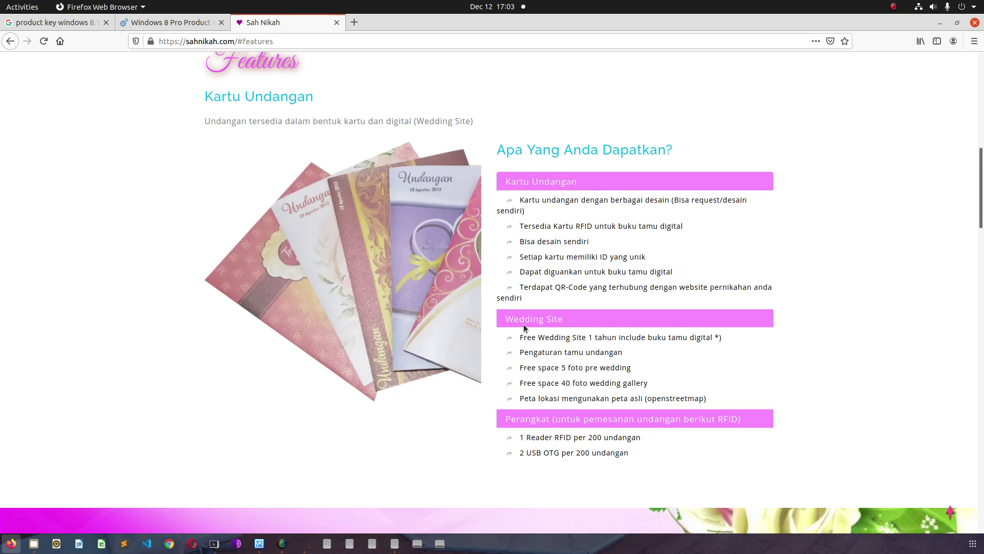
{"action": "left_click_drag", "start_coordinate": [505, 320], "coordinate": [558, 314]}
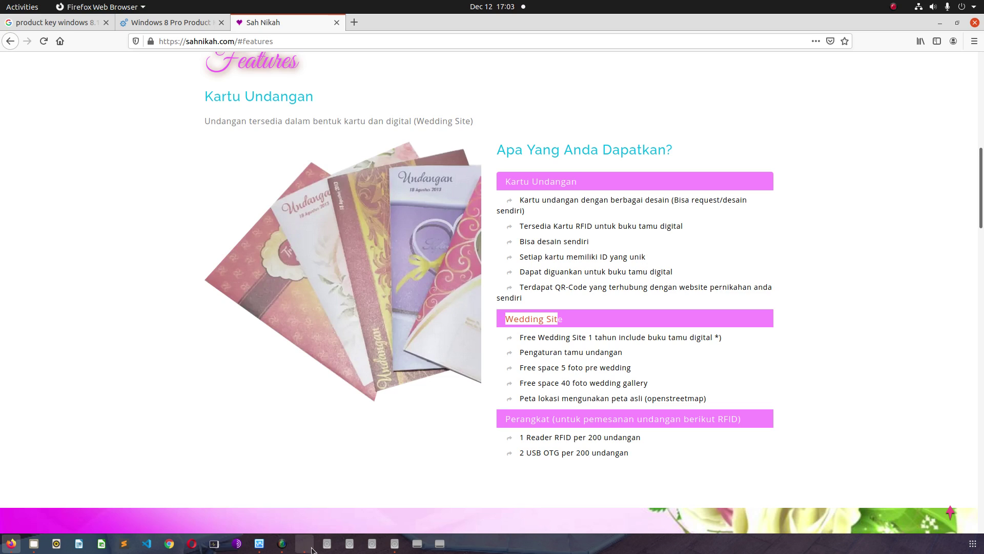
- Bring the win8 VM forward on its 'Getting ready' screen and dismiss the integration notice
{"action": "left_click", "coordinate": [305, 543]}
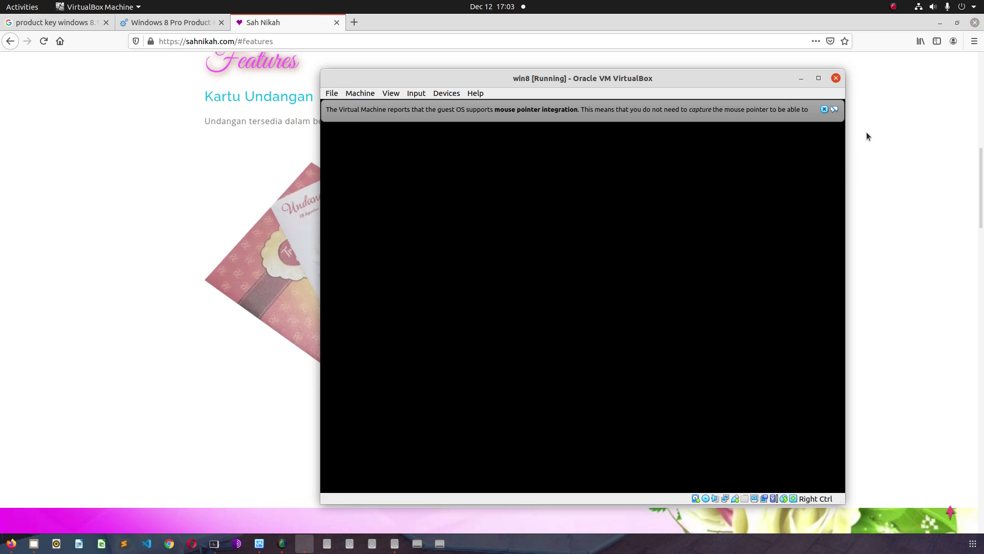
{"action": "left_click", "coordinate": [824, 109]}
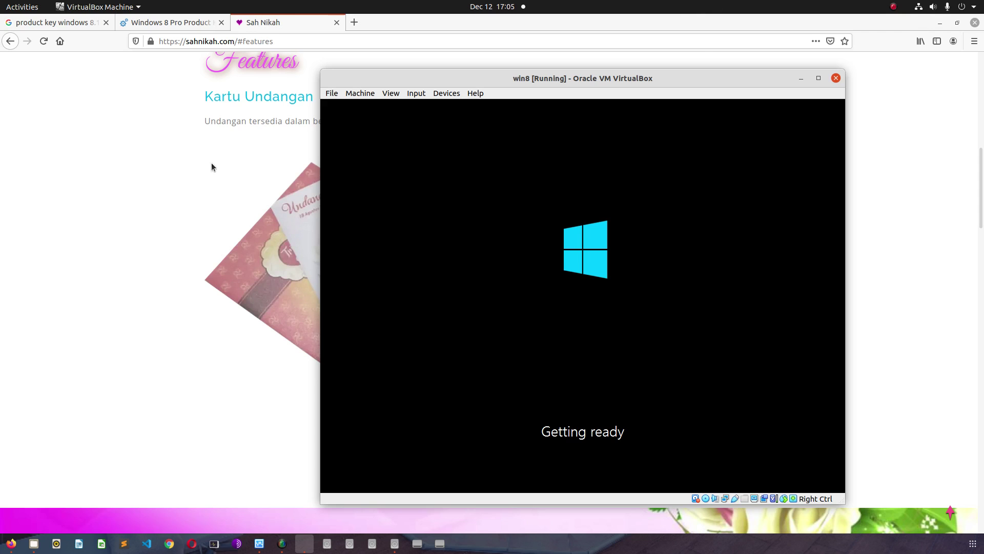
{"action": "scroll", "coordinate": [210, 169], "scroll_direction": "down", "scroll_amount": 3}
{"action": "scroll", "coordinate": [195, 235], "scroll_direction": "up", "scroll_amount": 4}
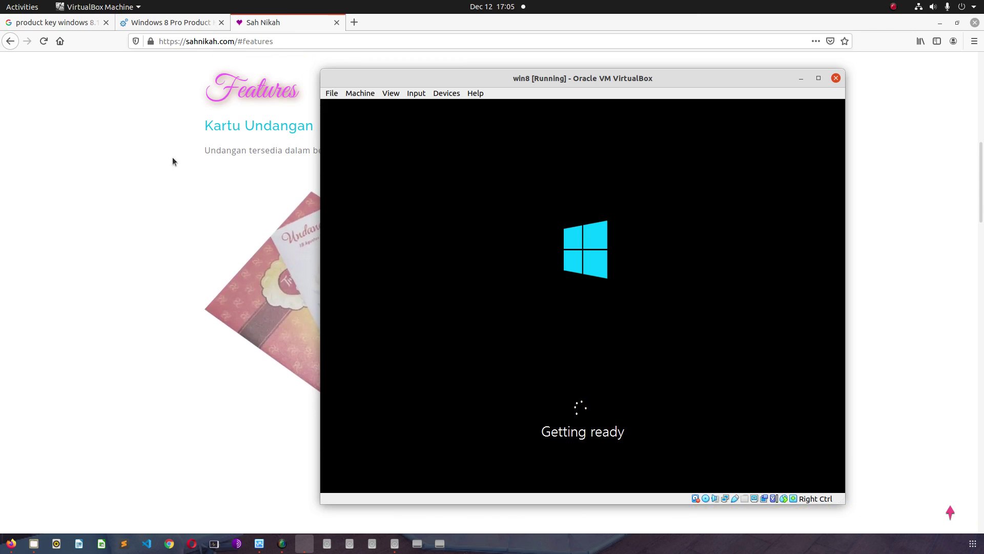
{"action": "scroll", "coordinate": [133, 251], "scroll_direction": "up", "scroll_amount": 8}
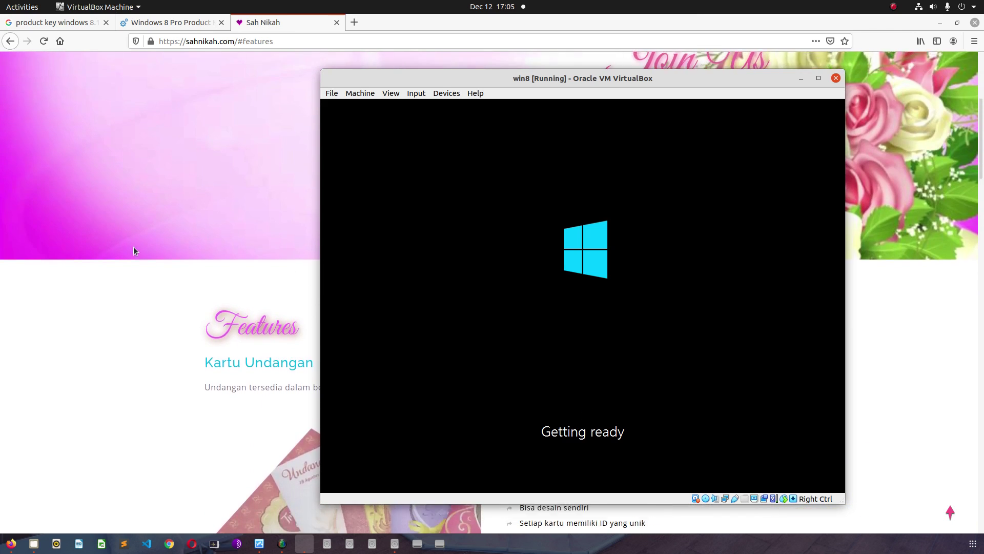
{"action": "scroll", "coordinate": [134, 250], "scroll_direction": "down", "scroll_amount": 5}
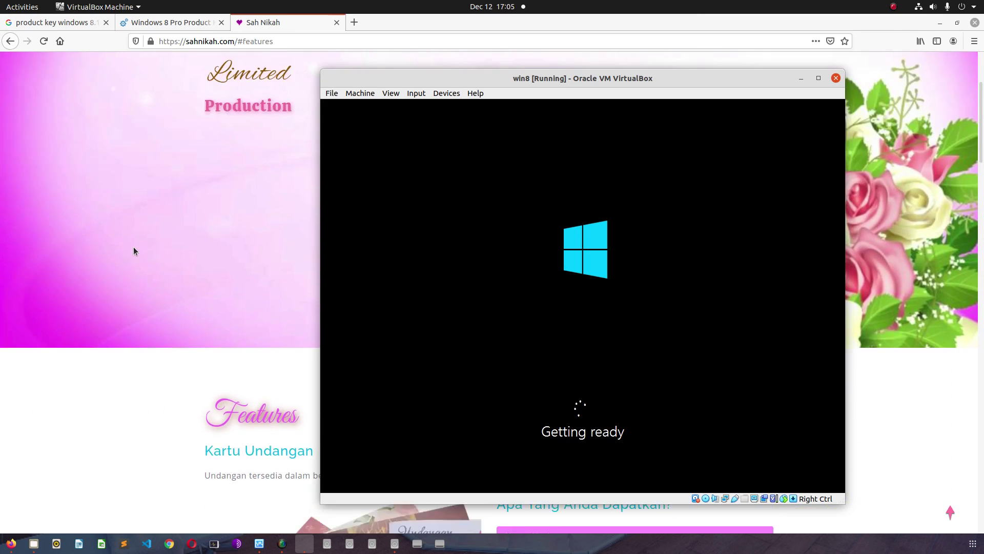
{"action": "scroll", "coordinate": [134, 250], "scroll_direction": "down", "scroll_amount": 4}
{"action": "scroll", "coordinate": [134, 250], "scroll_direction": "up", "scroll_amount": 4}
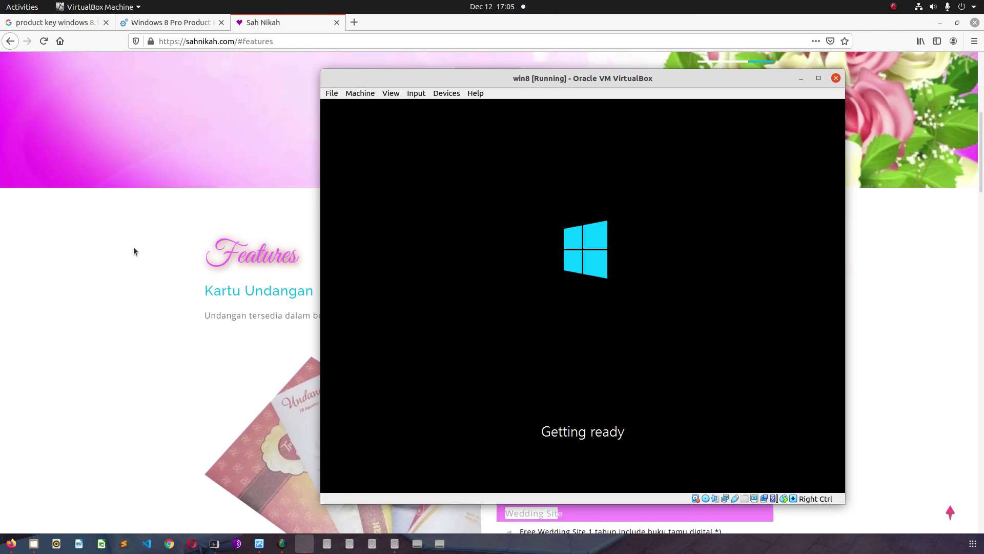
{"action": "scroll", "coordinate": [133, 251], "scroll_direction": "down", "scroll_amount": 1}
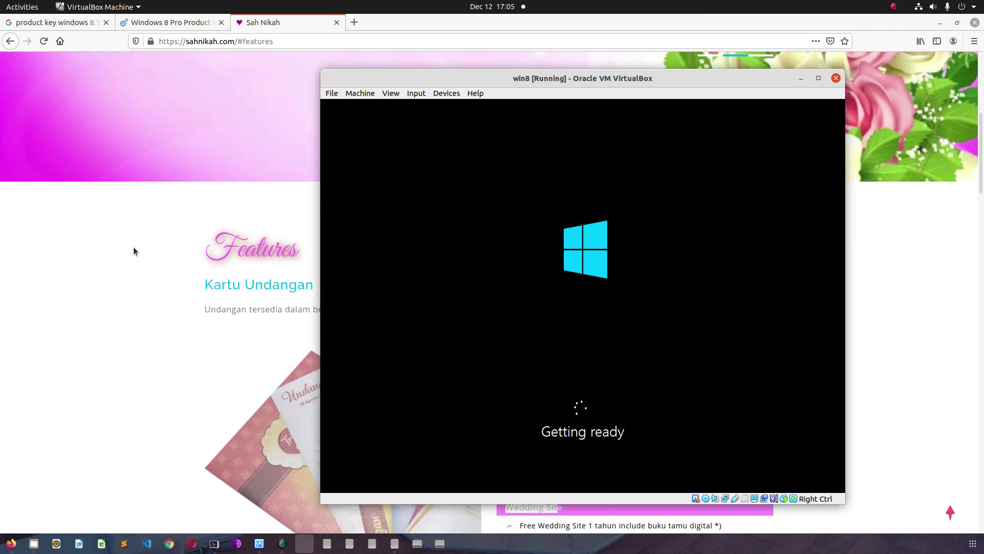
{"action": "scroll", "coordinate": [133, 251], "scroll_direction": "down", "scroll_amount": 2}
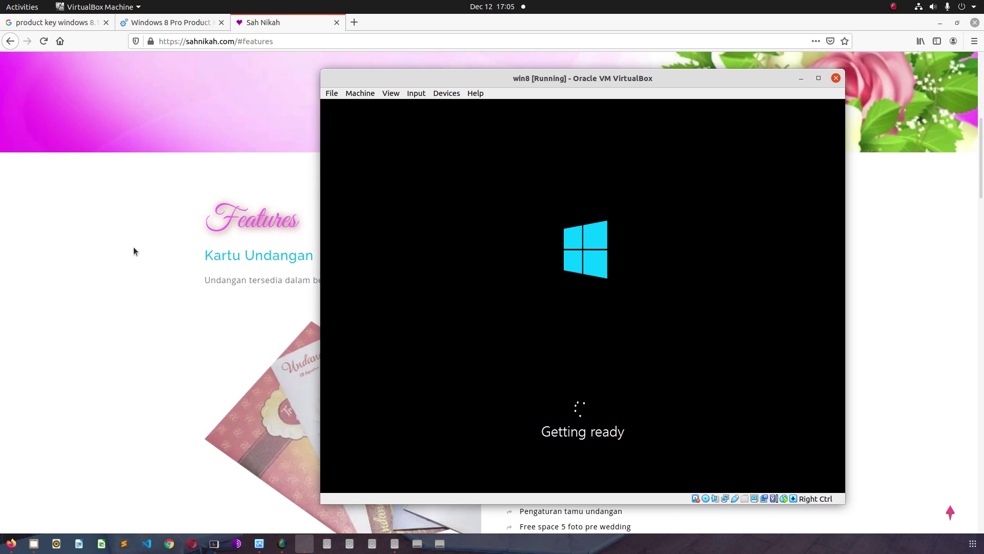
{"action": "scroll", "coordinate": [134, 250], "scroll_direction": "up", "scroll_amount": 2}
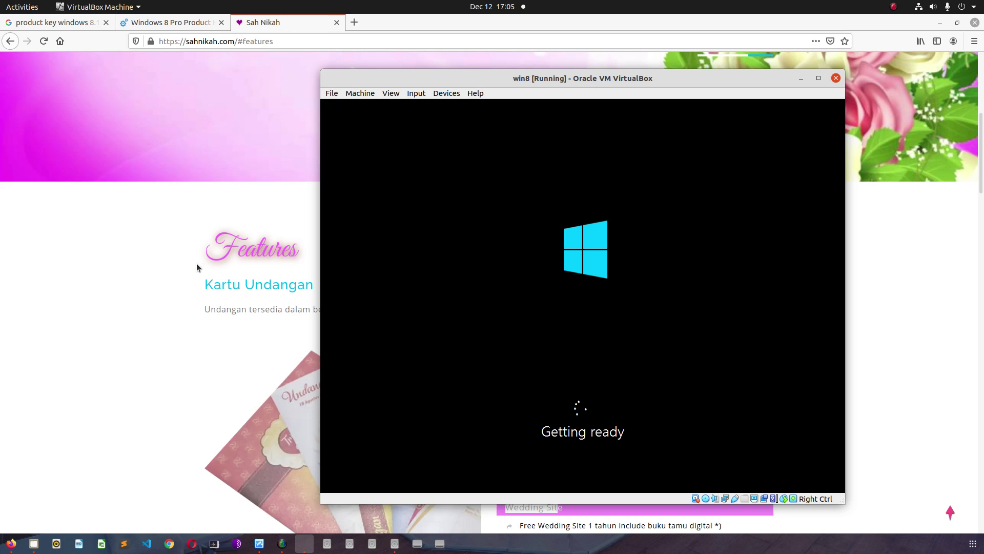
{"action": "scroll", "coordinate": [196, 263], "scroll_direction": "up", "scroll_amount": 10}
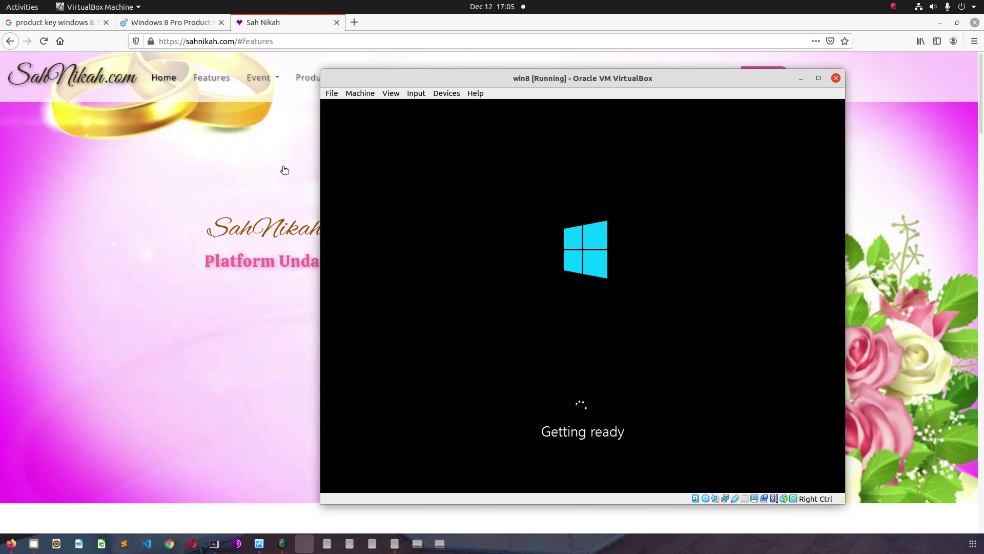
{"action": "left_click", "coordinate": [304, 292]}
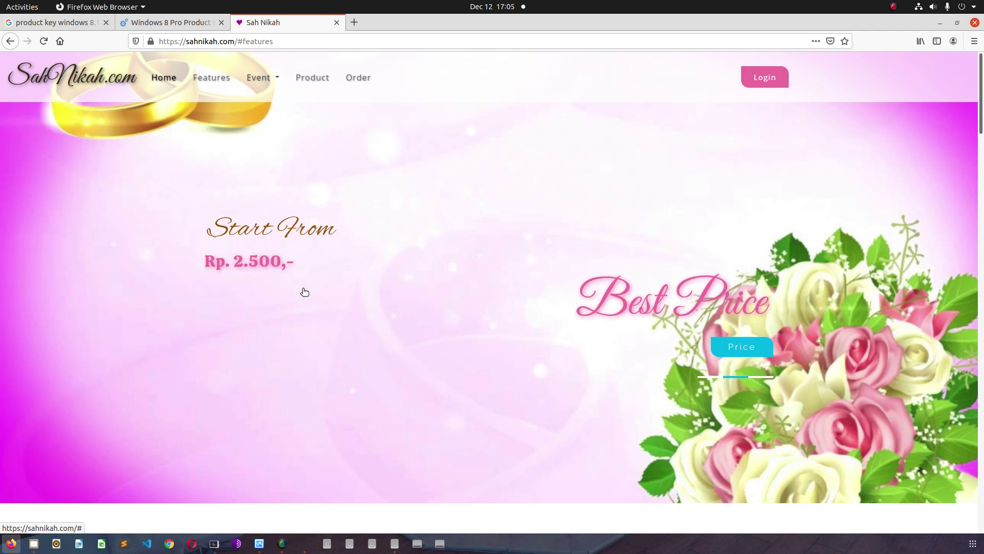
{"action": "left_click", "coordinate": [267, 82]}
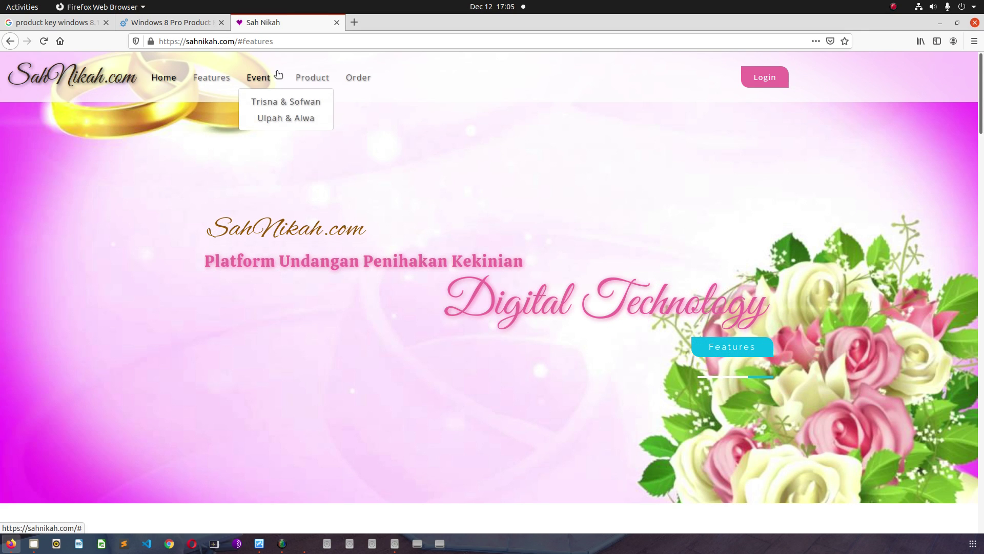
{"action": "left_click", "coordinate": [422, 451]}
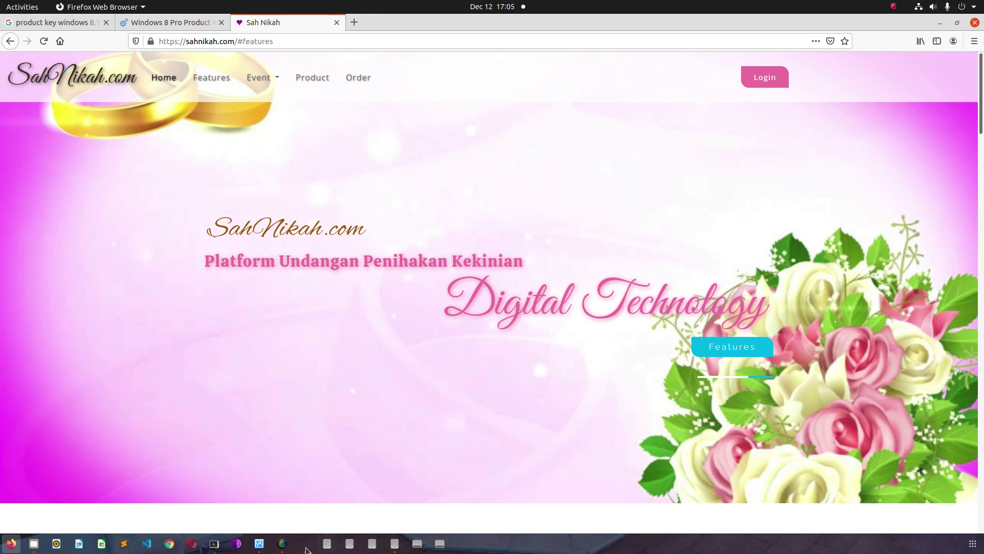
{"action": "left_click", "coordinate": [304, 543]}
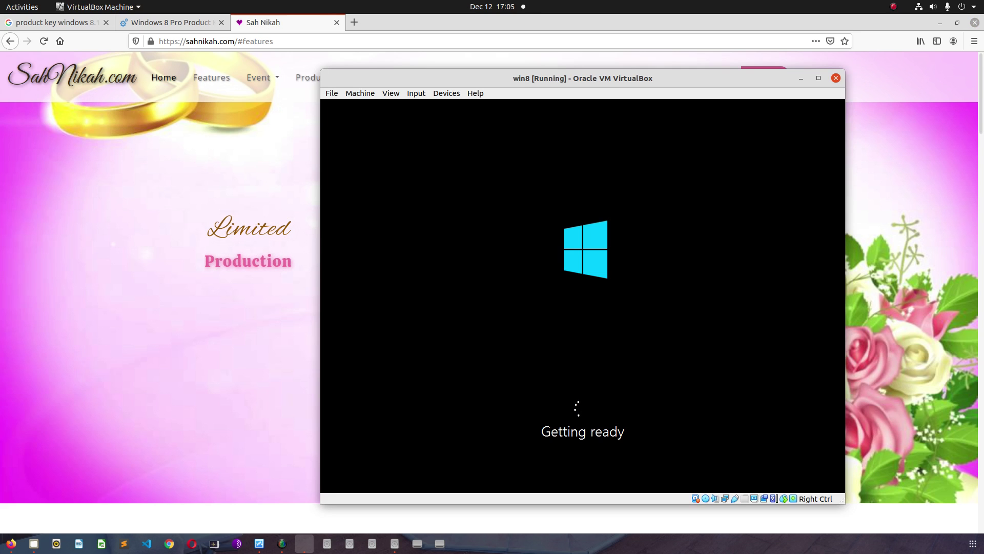
{"action": "scroll", "coordinate": [205, 279], "scroll_direction": "down", "scroll_amount": 3}
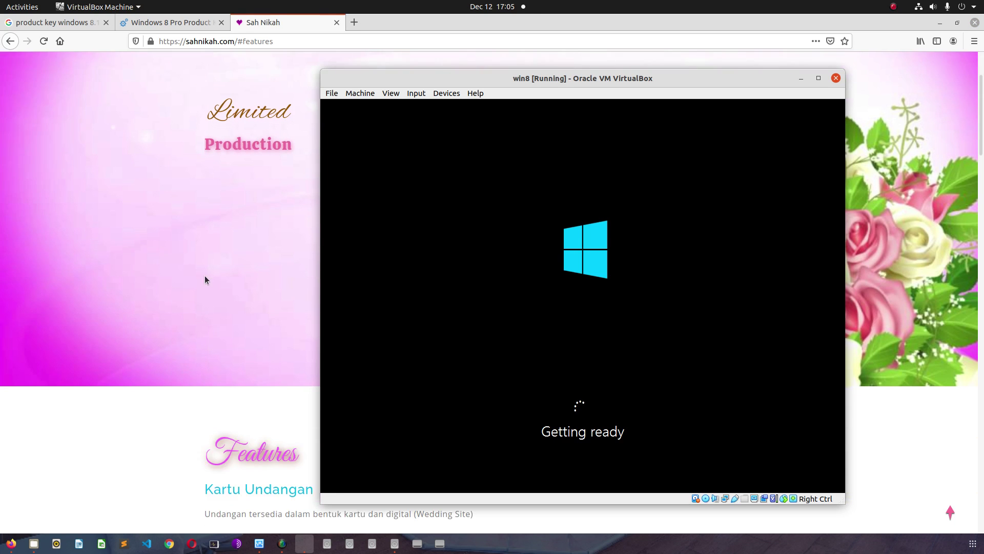
{"action": "scroll", "coordinate": [205, 280], "scroll_direction": "down", "scroll_amount": 5}
- Browse the Sah Nikah page, open the first wedding entry under Event, then raise the win8 VM
{"action": "left_click_drag", "start_coordinate": [488, 81], "coordinate": [438, 42]}
{"action": "scroll", "coordinate": [171, 383], "scroll_direction": "down", "scroll_amount": 2}
{"action": "scroll", "coordinate": [172, 383], "scroll_direction": "down", "scroll_amount": 1}
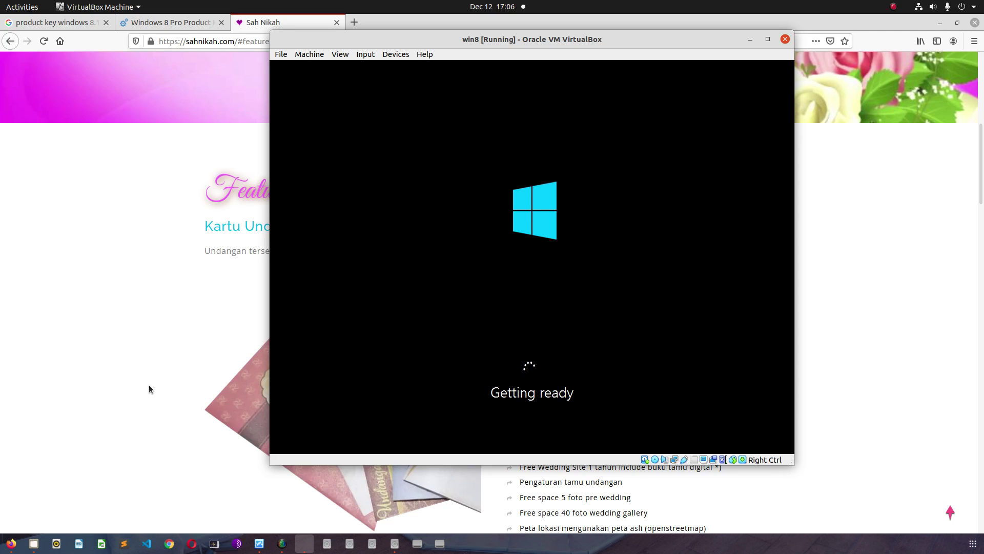
{"action": "scroll", "coordinate": [150, 386], "scroll_direction": "up", "scroll_amount": 1}
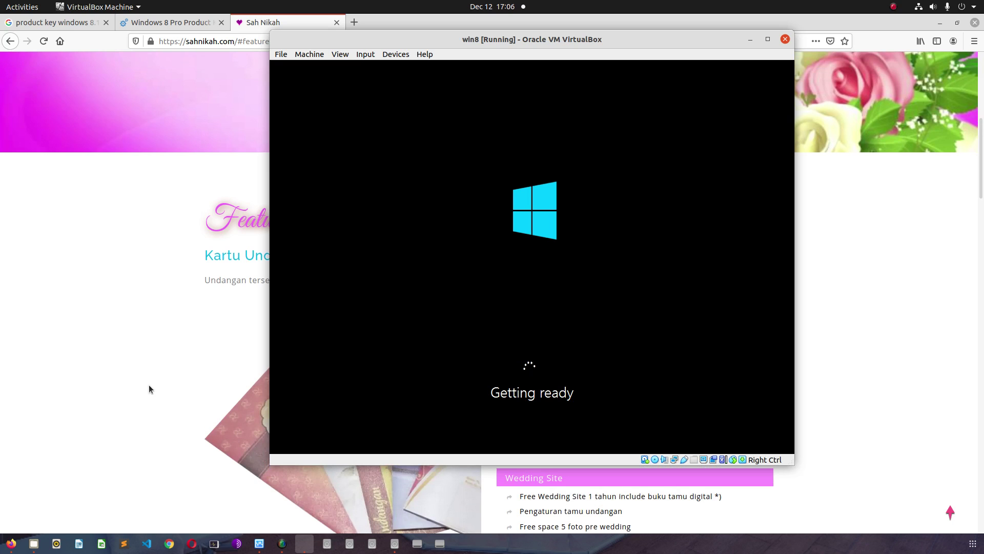
{"action": "scroll", "coordinate": [148, 386], "scroll_direction": "down", "scroll_amount": 1}
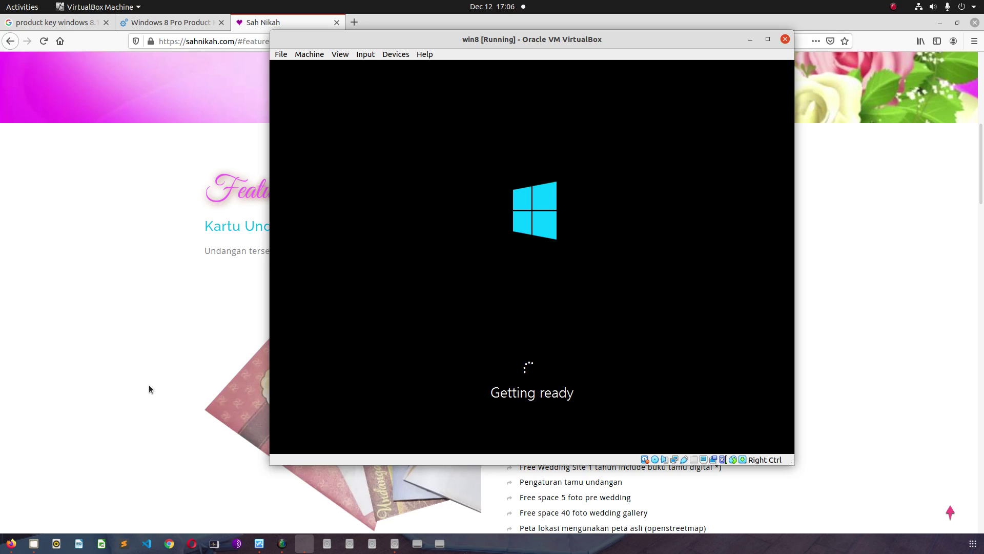
{"action": "scroll", "coordinate": [149, 386], "scroll_direction": "down", "scroll_amount": 1}
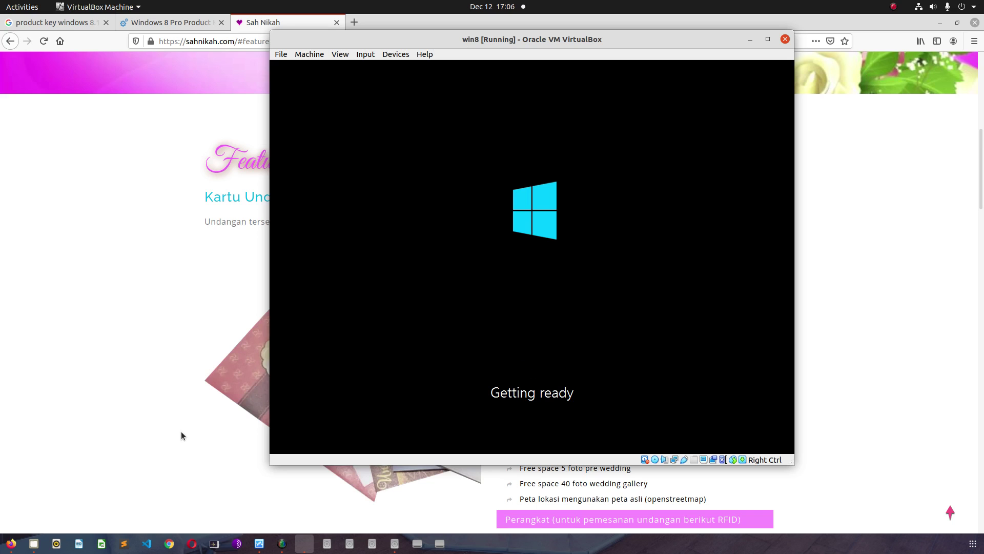
{"action": "scroll", "coordinate": [181, 432], "scroll_direction": "down", "scroll_amount": 1}
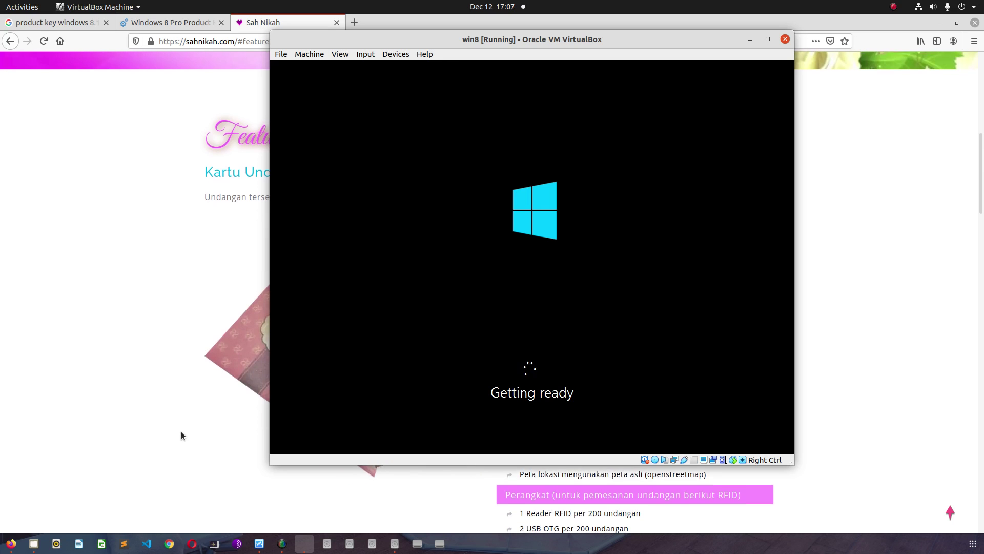
{"action": "scroll", "coordinate": [180, 432], "scroll_direction": "up", "scroll_amount": 10}
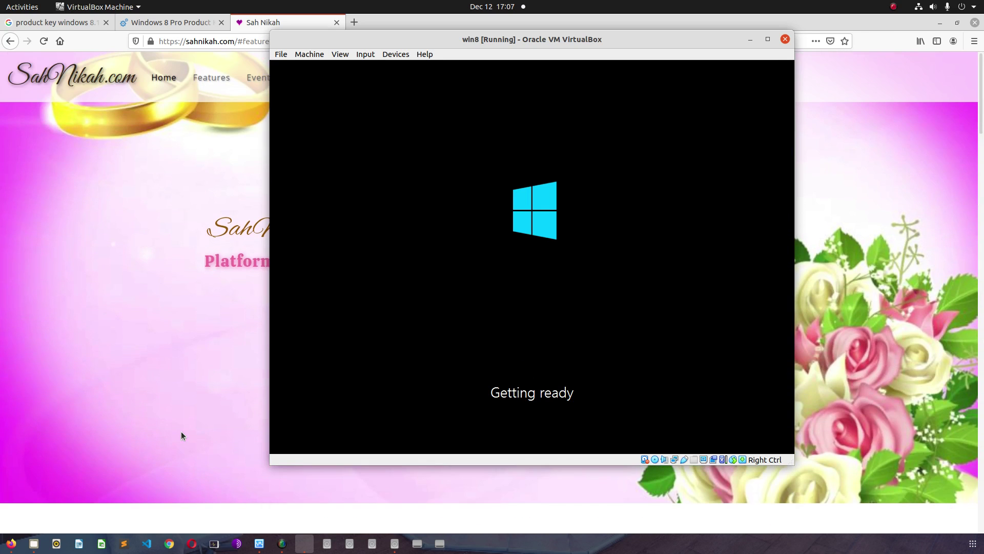
{"action": "left_click", "coordinate": [227, 106]}
{"action": "left_click", "coordinate": [259, 78]}
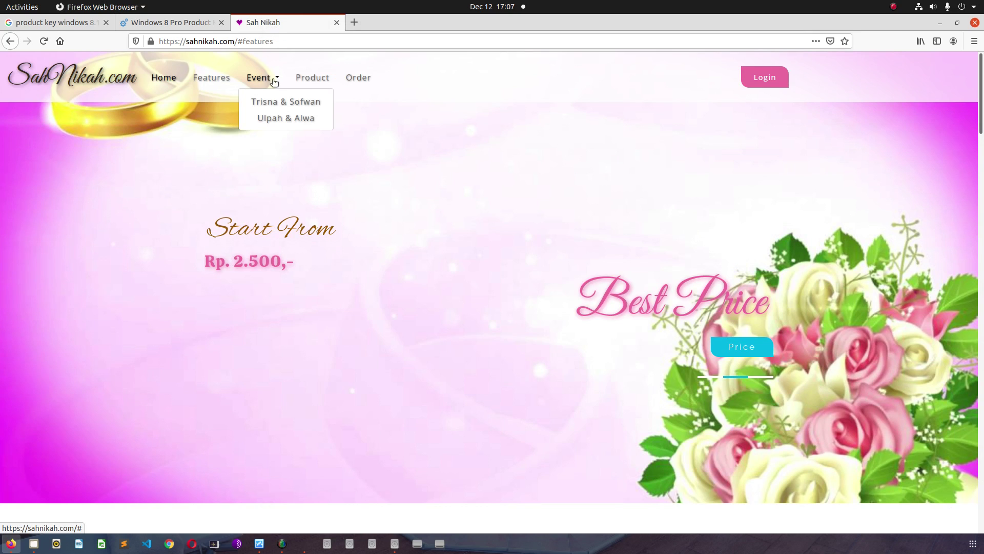
{"action": "left_click", "coordinate": [273, 105]}
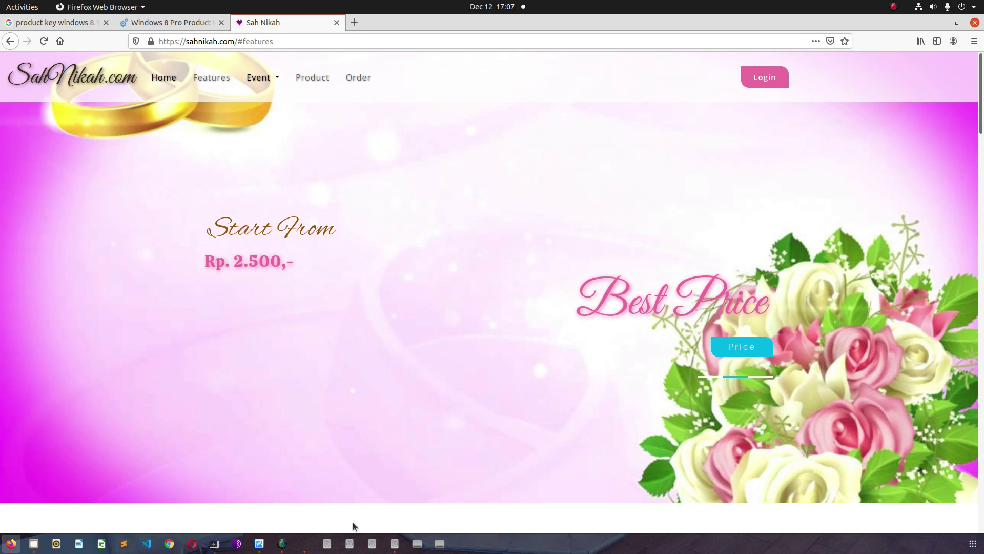
{"action": "left_click", "coordinate": [305, 543]}
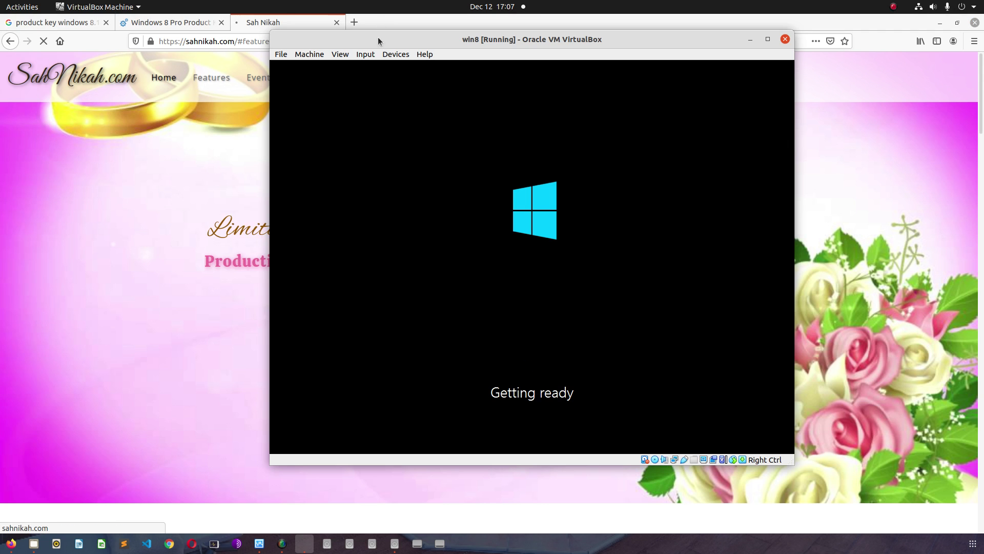
- Move the win8 VM window right, dismiss both mouse-integration notices, and bring Firefox forward
{"action": "left_click_drag", "start_coordinate": [371, 39], "coordinate": [540, 78]}
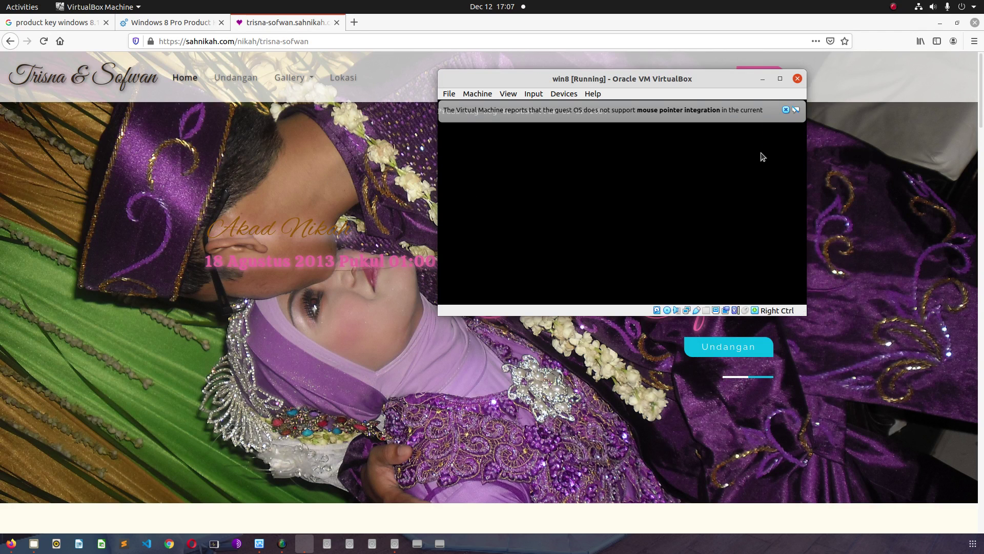
{"action": "left_click", "coordinate": [785, 110]}
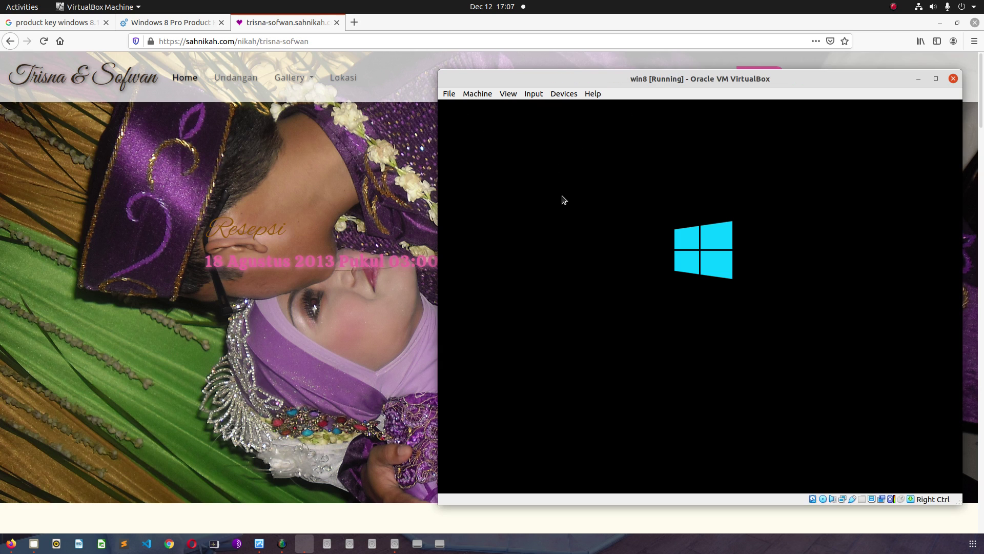
{"action": "left_click_drag", "start_coordinate": [586, 81], "coordinate": [584, 65]}
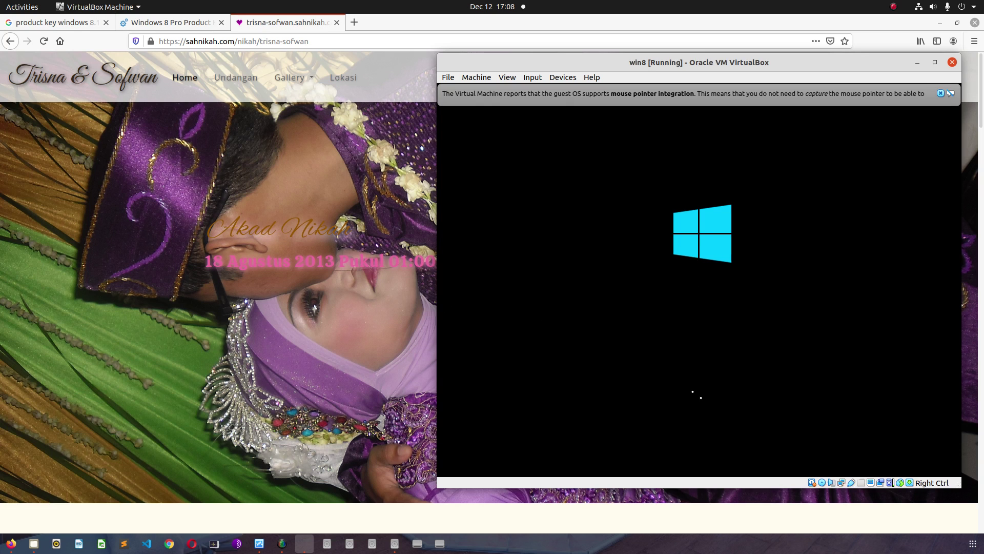
{"action": "left_click", "coordinate": [940, 92]}
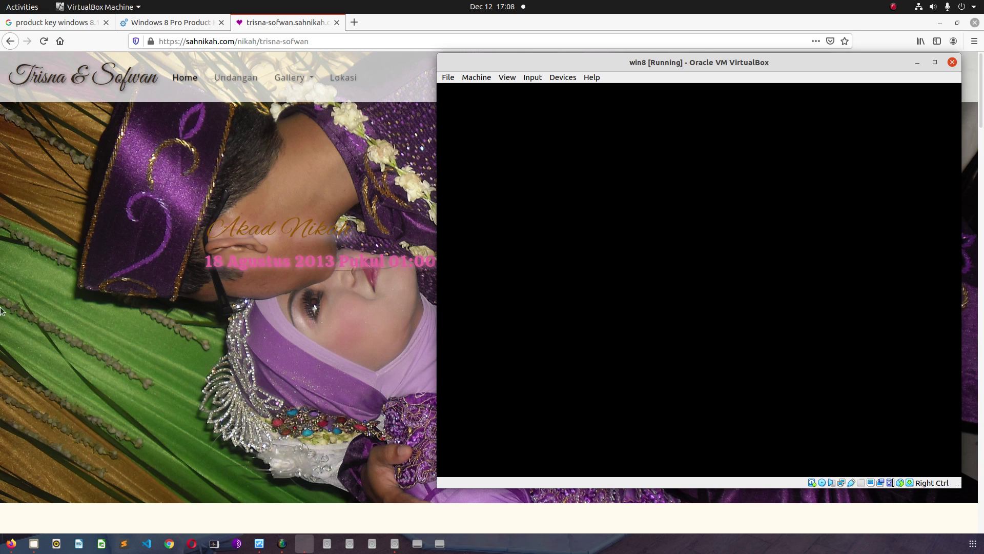
{"action": "left_click", "coordinate": [134, 306]}
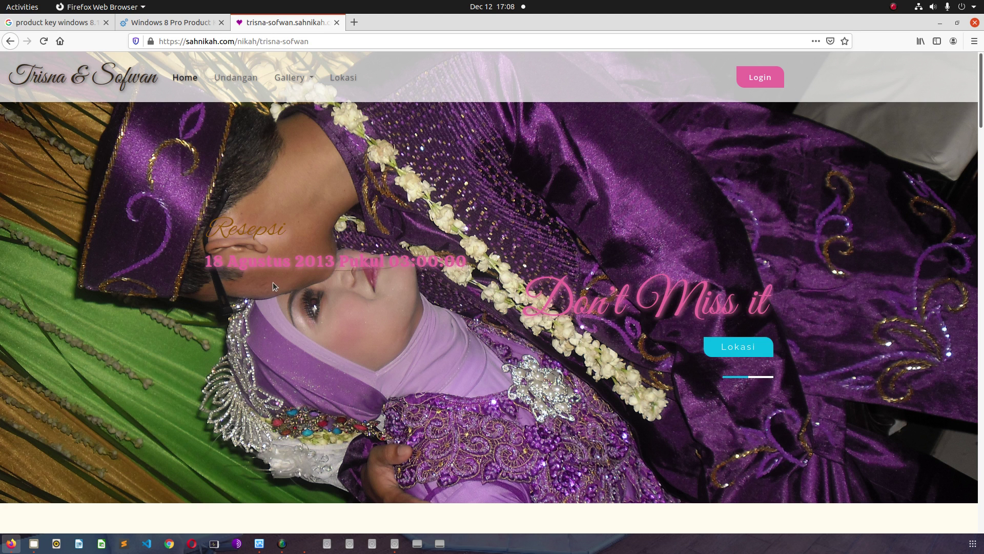
- Scroll the wedding invitation page past the photo galleries to the Video Album section
{"action": "scroll", "coordinate": [410, 331], "scroll_direction": "down", "scroll_amount": 3}
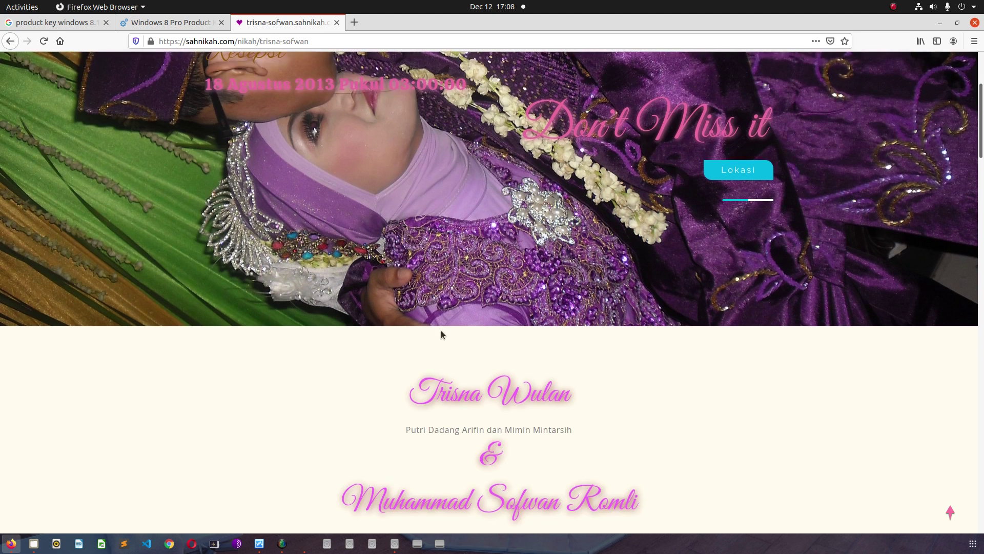
{"action": "scroll", "coordinate": [440, 331], "scroll_direction": "down", "scroll_amount": 4}
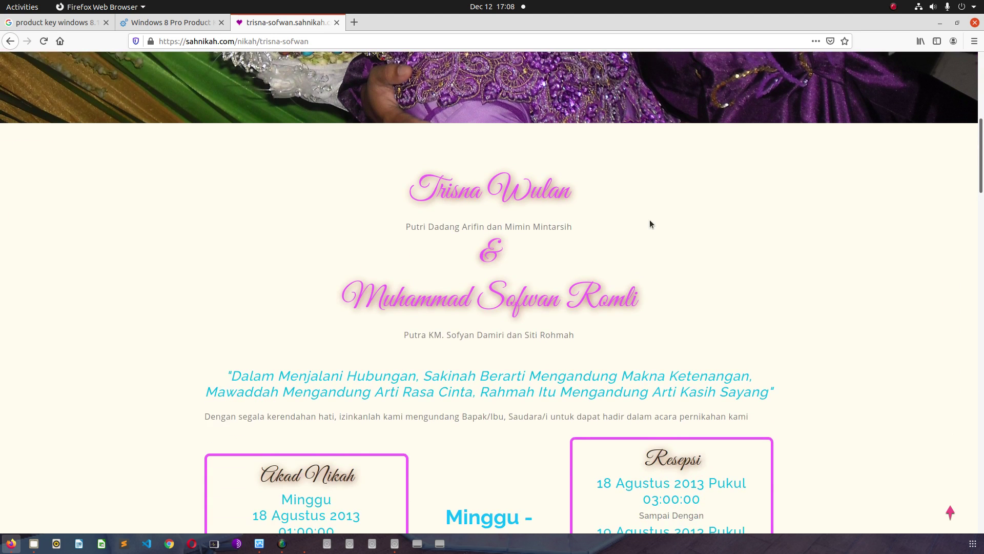
{"action": "scroll", "coordinate": [650, 220], "scroll_direction": "down", "scroll_amount": 2}
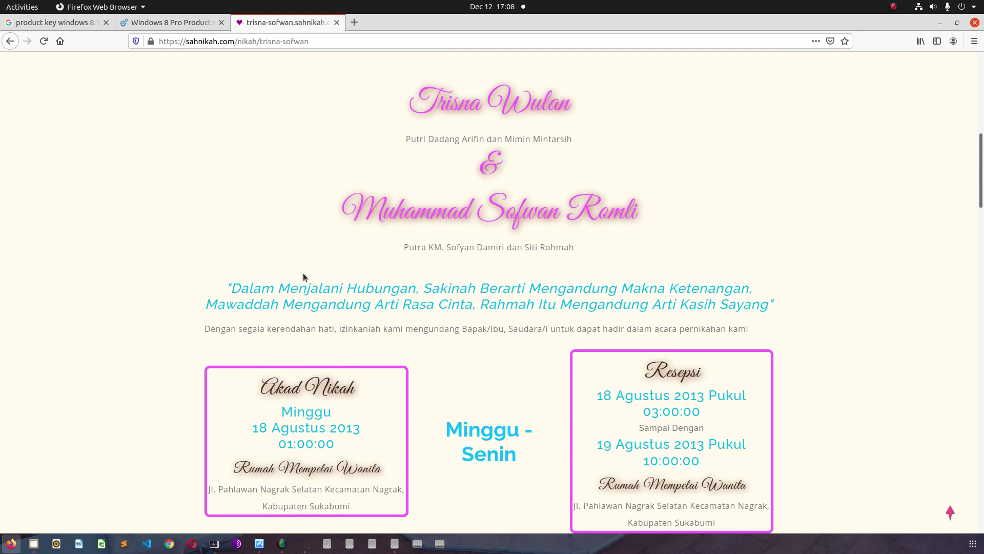
{"action": "scroll", "coordinate": [302, 274], "scroll_direction": "down", "scroll_amount": 6}
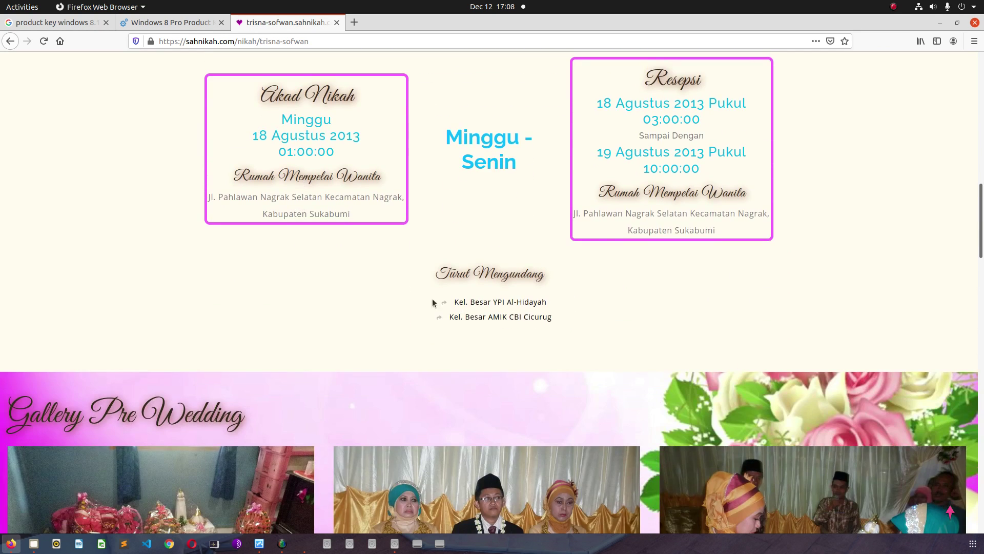
{"action": "scroll", "coordinate": [284, 296], "scroll_direction": "down", "scroll_amount": 5}
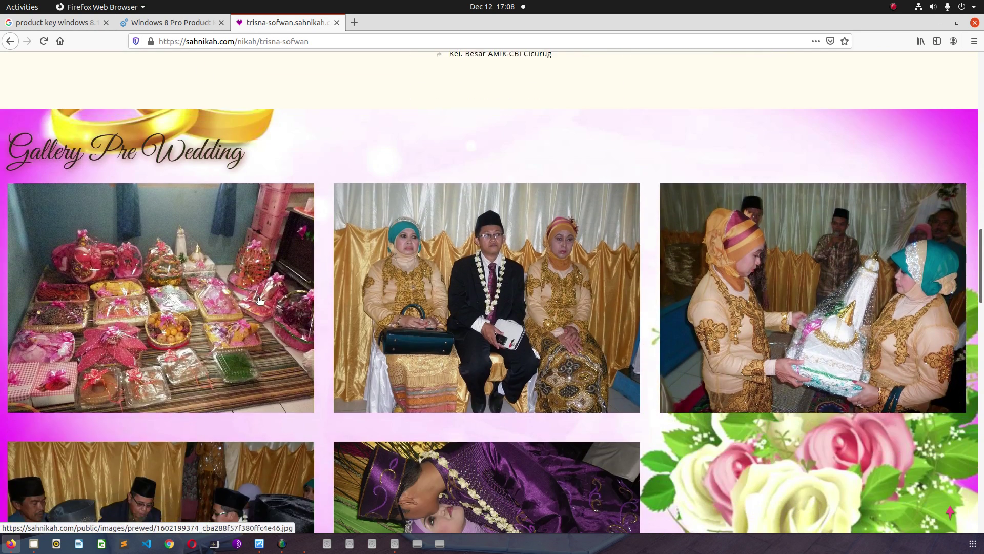
{"action": "scroll", "coordinate": [208, 347], "scroll_direction": "down", "scroll_amount": 1}
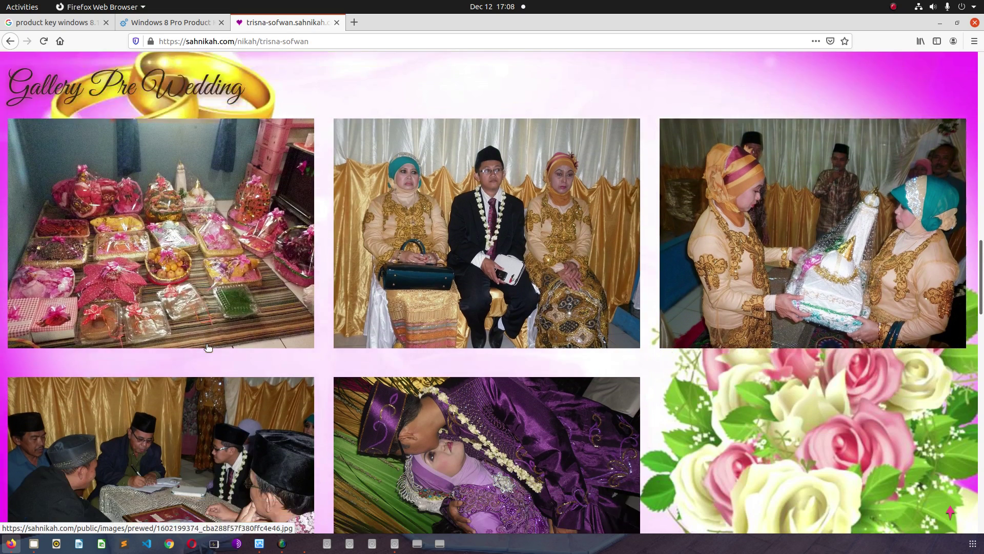
{"action": "scroll", "coordinate": [208, 347], "scroll_direction": "down", "scroll_amount": 1}
{"action": "scroll", "coordinate": [422, 371], "scroll_direction": "down", "scroll_amount": 3}
{"action": "scroll", "coordinate": [421, 371], "scroll_direction": "down", "scroll_amount": 5}
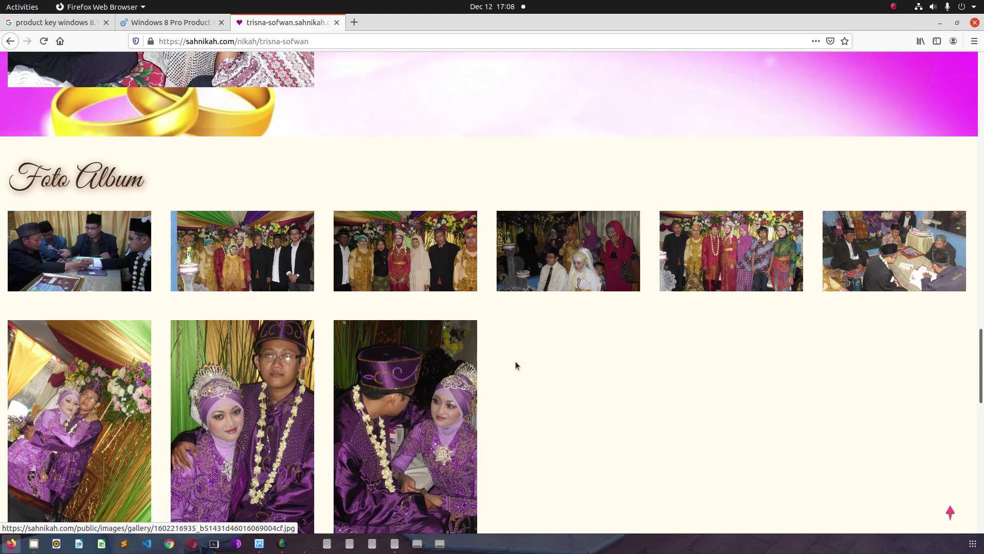
{"action": "scroll", "coordinate": [191, 270], "scroll_direction": "down", "scroll_amount": 1}
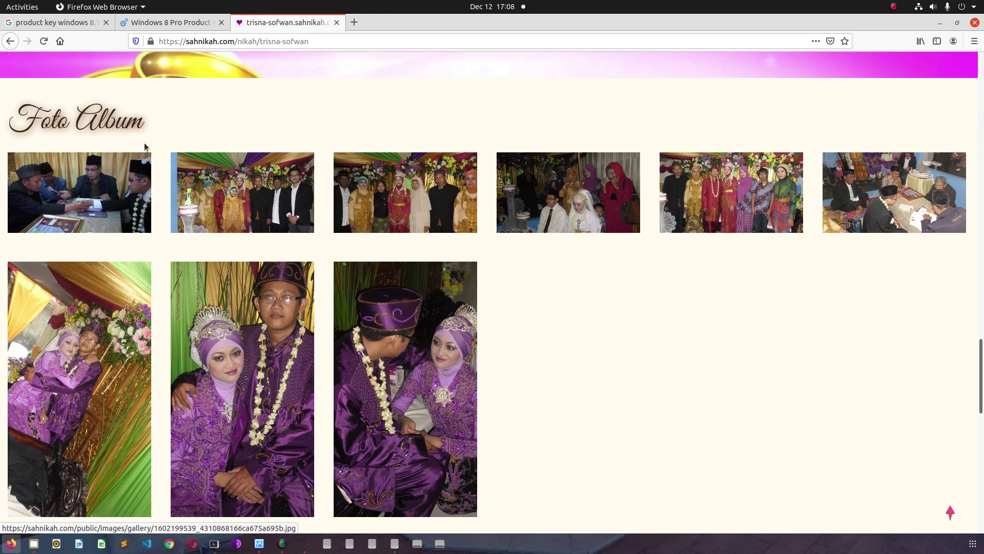
{"action": "scroll", "coordinate": [675, 410], "scroll_direction": "down", "scroll_amount": 1}
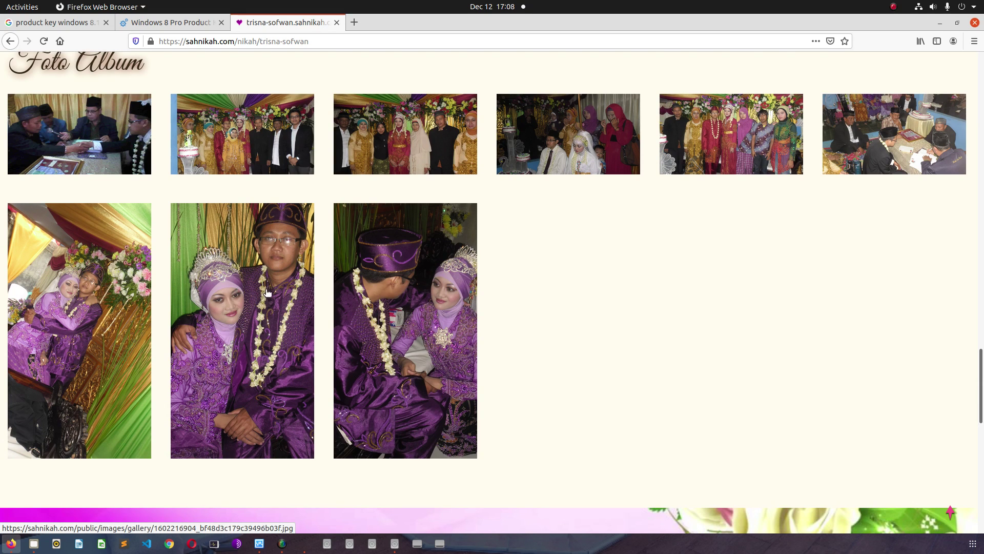
{"action": "scroll", "coordinate": [267, 292], "scroll_direction": "down", "scroll_amount": 3}
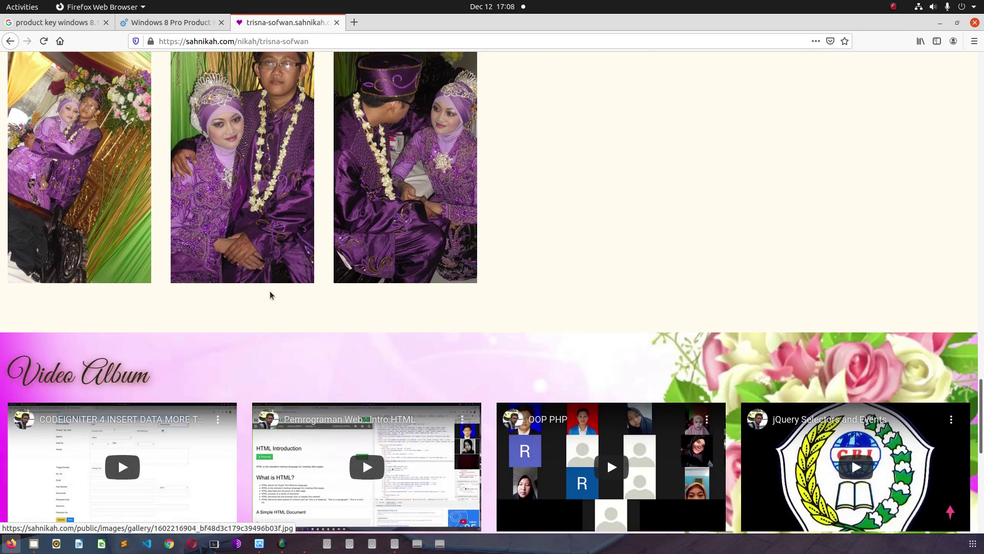
{"action": "scroll", "coordinate": [305, 293], "scroll_direction": "down", "scroll_amount": 2}
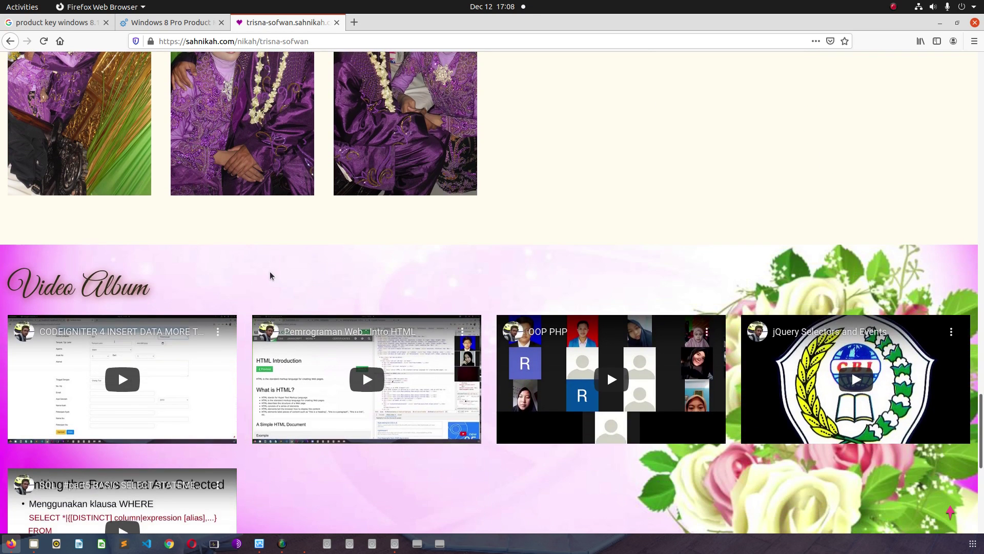
{"action": "scroll", "coordinate": [270, 277], "scroll_direction": "down", "scroll_amount": 3}
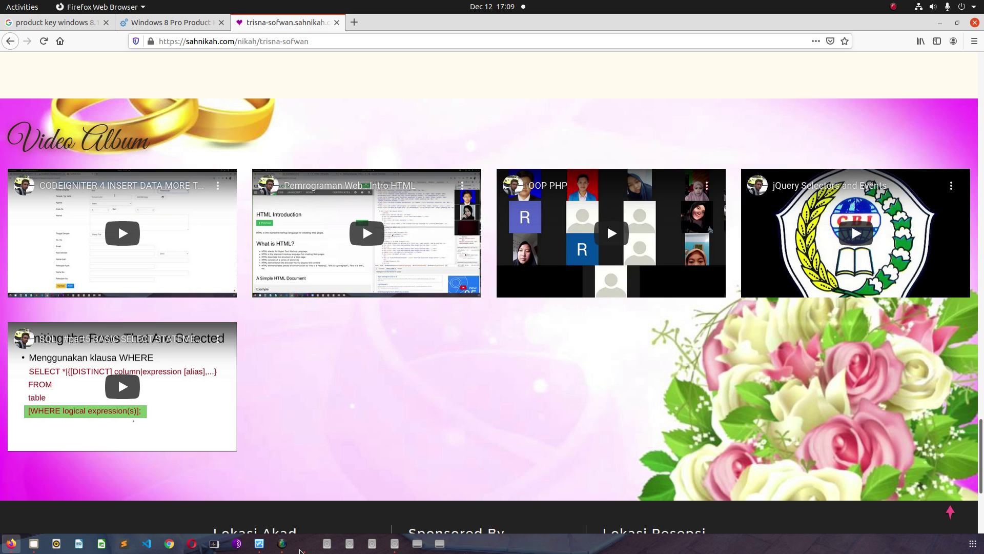
- Back in the win8 VM, choose purple as the setup colour after trying green, red, orange and gold
{"action": "left_click", "coordinate": [302, 547]}
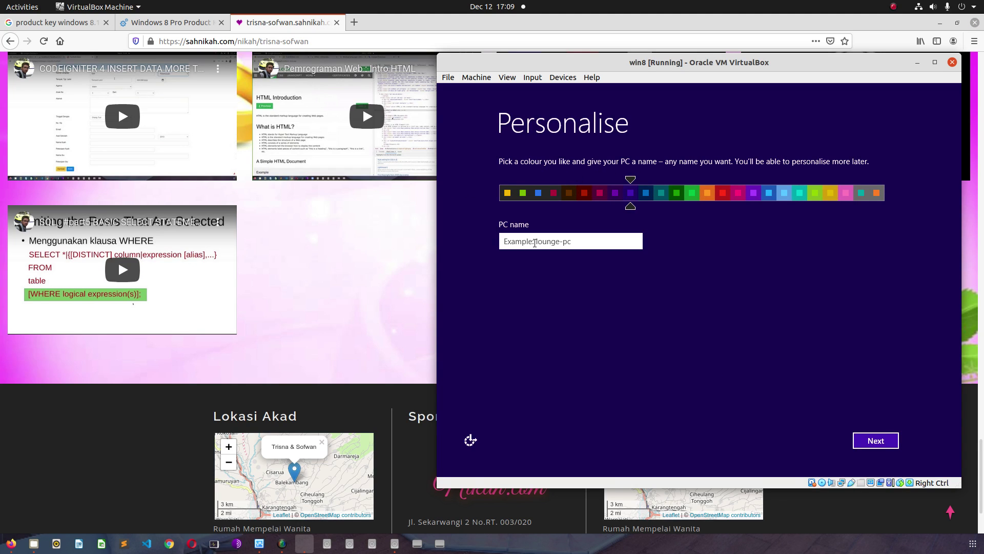
{"action": "left_click", "coordinate": [693, 193]}
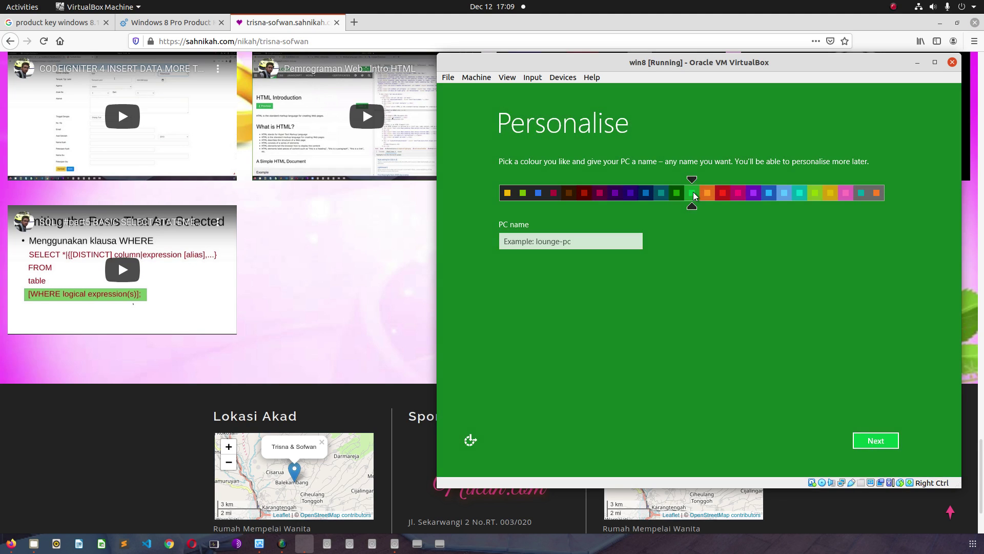
{"action": "left_click", "coordinate": [731, 193]}
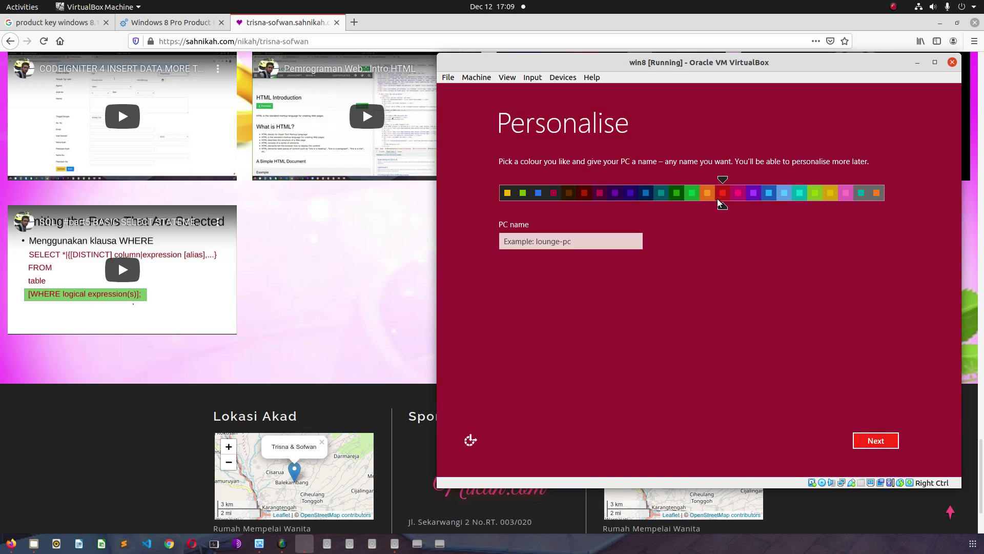
{"action": "left_click", "coordinate": [709, 194]}
{"action": "left_click", "coordinate": [832, 194]}
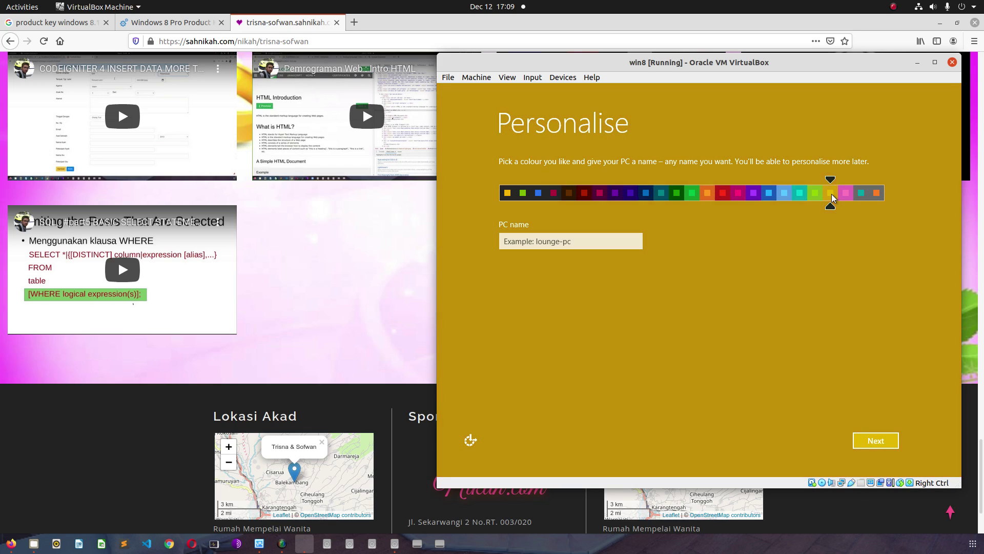
{"action": "left_click", "coordinate": [615, 193]}
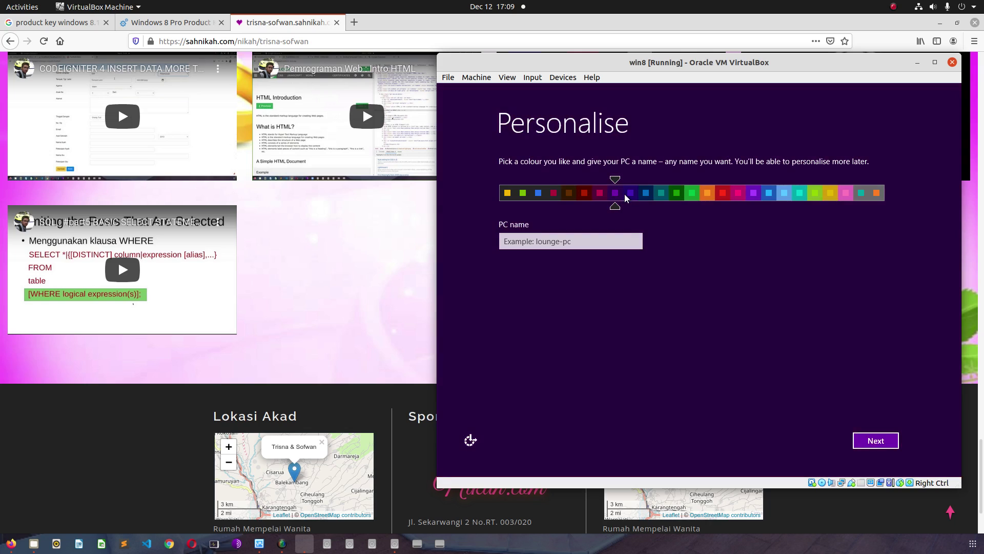
- Enter a PC name and continue to Express settings
{"action": "left_click", "coordinate": [561, 243]}
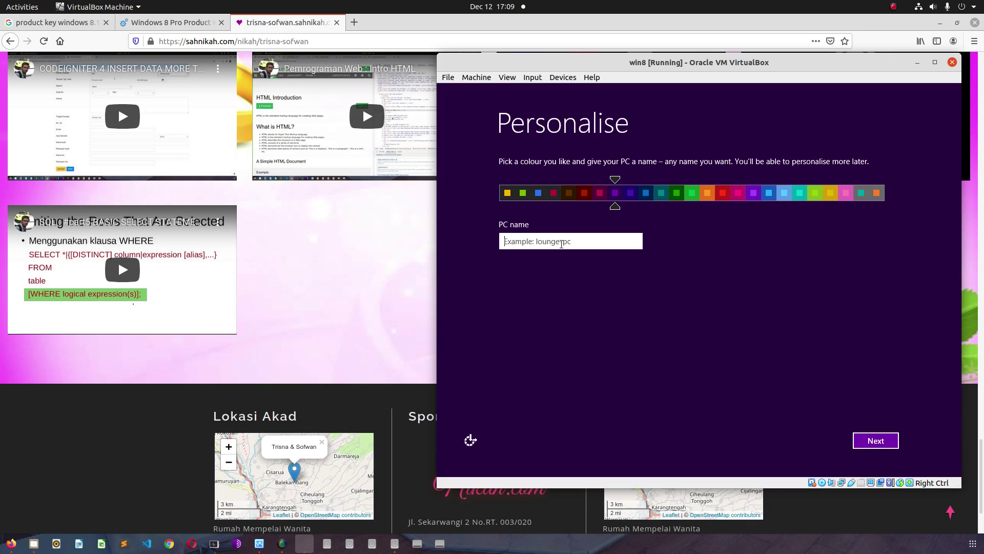
{"action": "type", "text": "Sofwan"}
{"action": "left_click", "coordinate": [872, 436]}
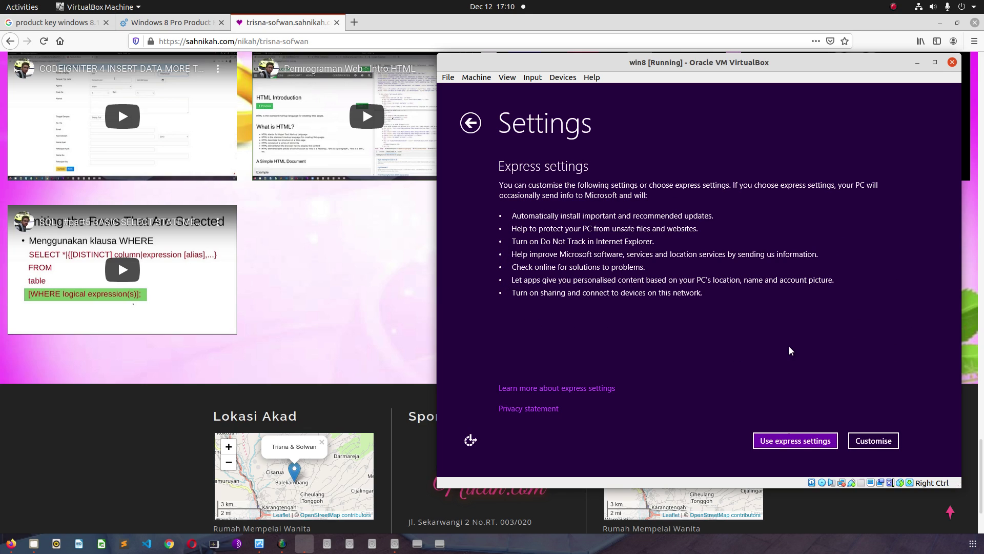
- Customise settings: turn on device sharing and set Windows Update to 'Don't set up'
{"action": "left_click", "coordinate": [857, 442]}
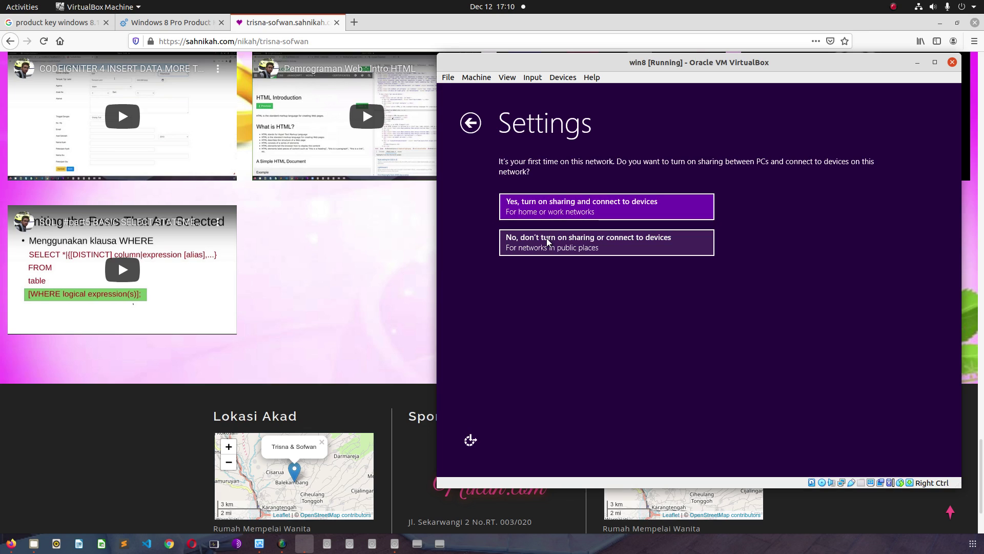
{"action": "left_click", "coordinate": [551, 212]}
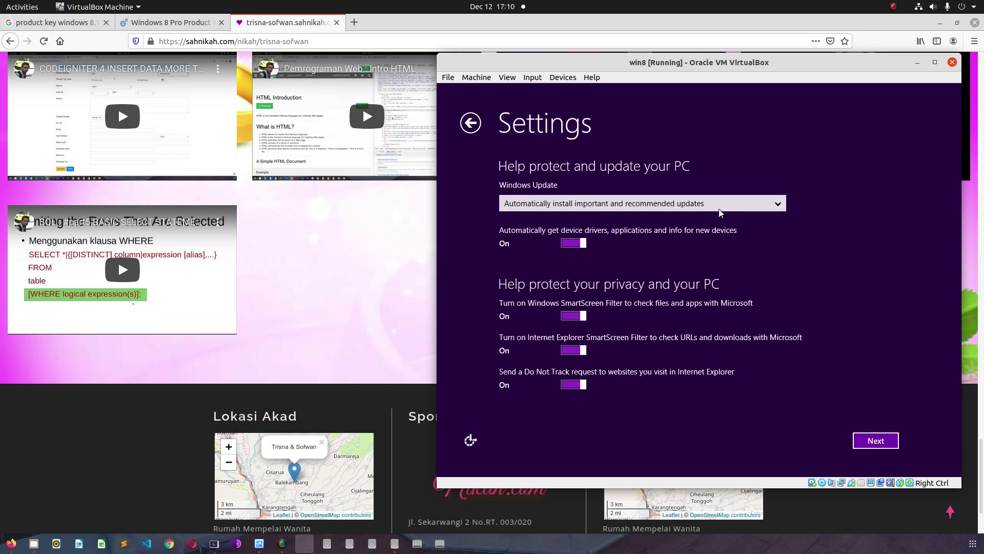
{"action": "left_click", "coordinate": [733, 202]}
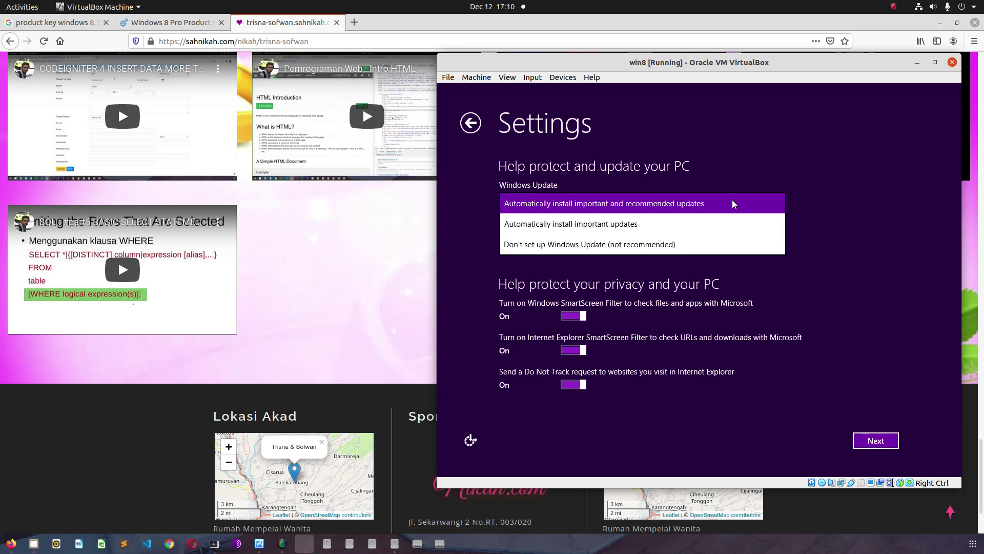
{"action": "left_click", "coordinate": [656, 248]}
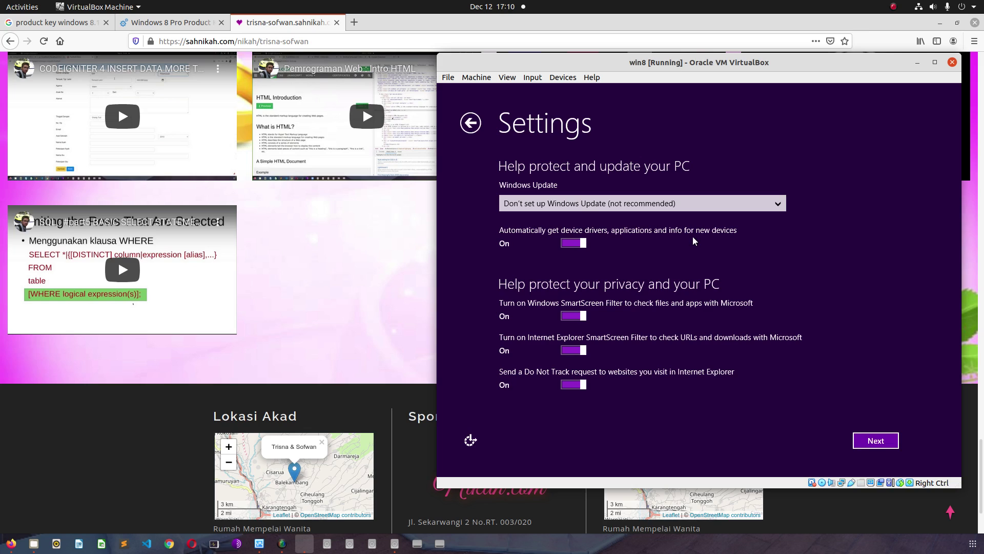
{"action": "left_click", "coordinate": [538, 202]}
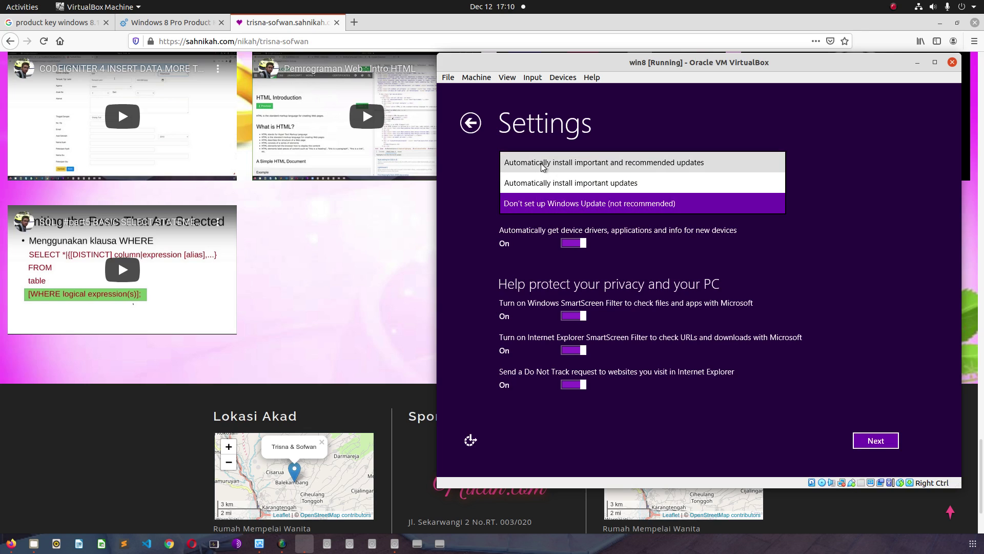
{"action": "left_click", "coordinate": [861, 216]}
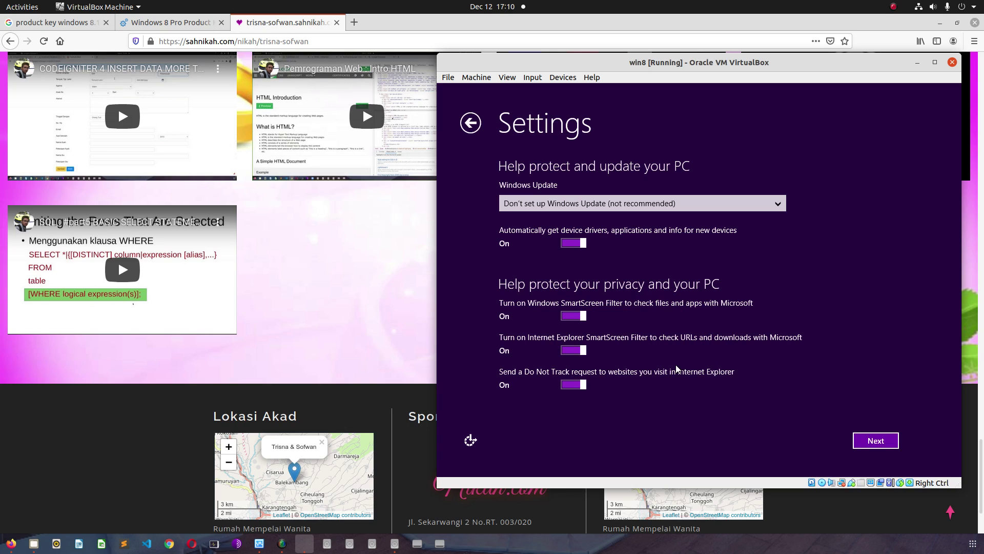
- Turn off IE SmartScreen Filter and Do Not Track, then continue
{"action": "left_click", "coordinate": [564, 350]}
{"action": "left_click", "coordinate": [567, 387]}
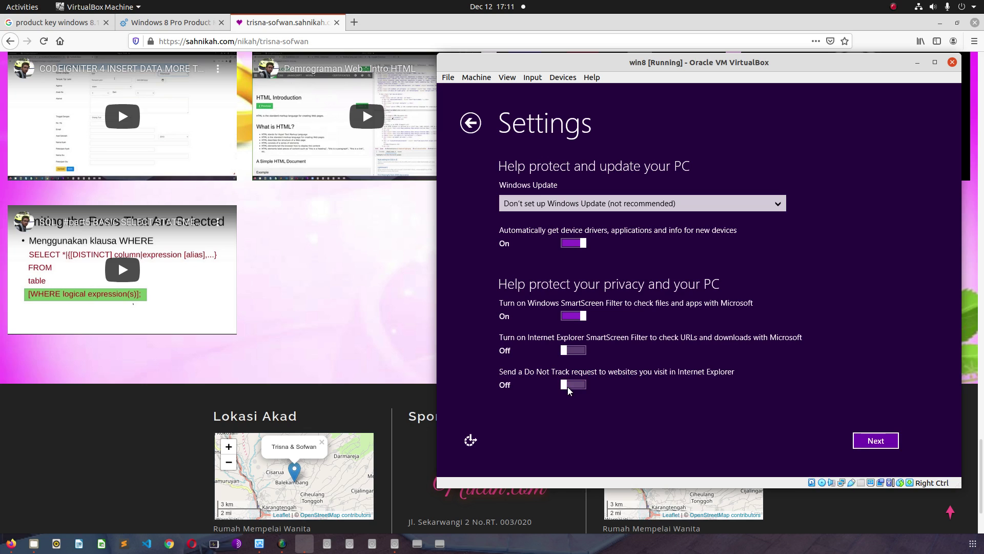
{"action": "left_click", "coordinate": [860, 445]}
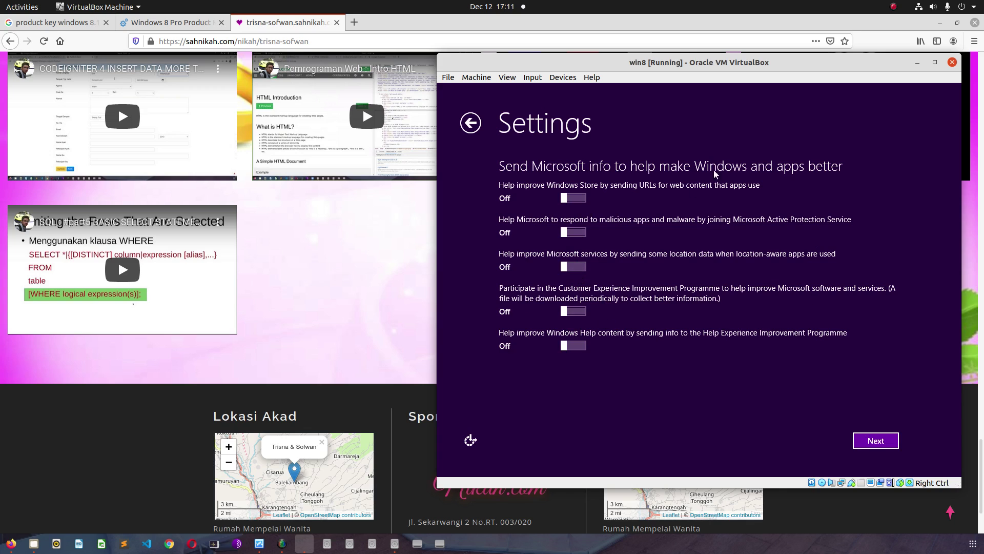
- Switch off Windows Error Reporting, IE Compatibility View lists, app name/picture sharing and location
{"action": "left_click", "coordinate": [876, 440]}
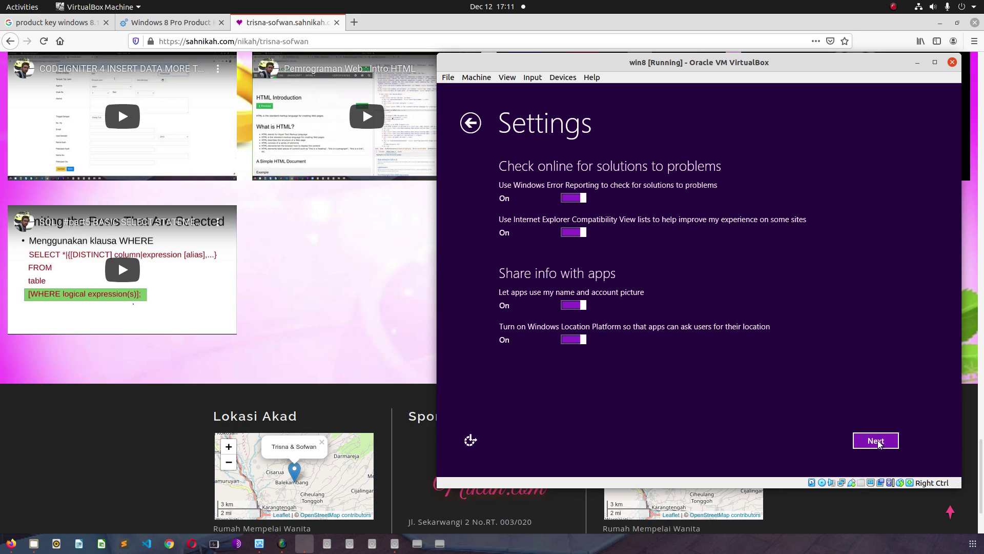
{"action": "left_click", "coordinate": [564, 194]}
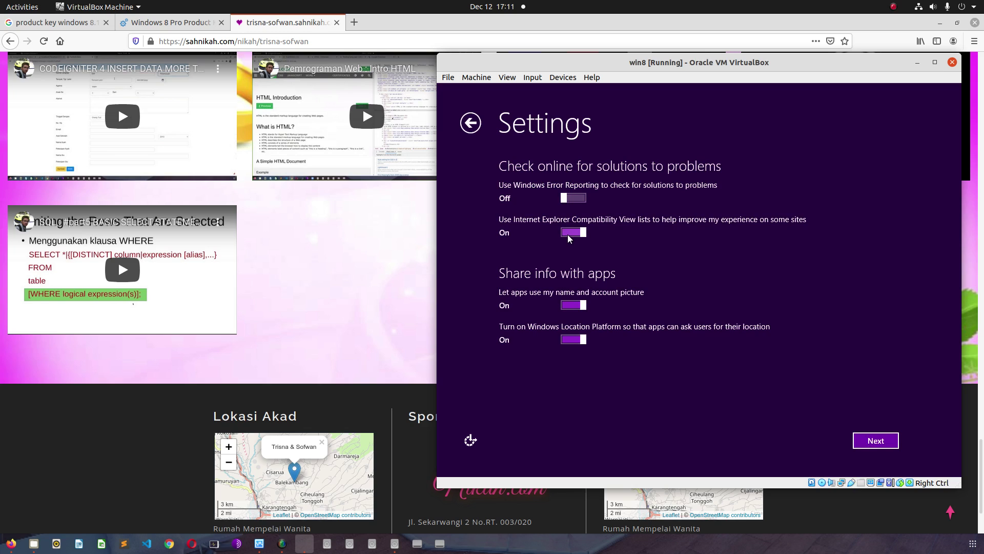
{"action": "left_click", "coordinate": [568, 235]}
{"action": "left_click", "coordinate": [569, 305]}
{"action": "left_click", "coordinate": [570, 341]}
{"action": "left_click", "coordinate": [876, 440]}
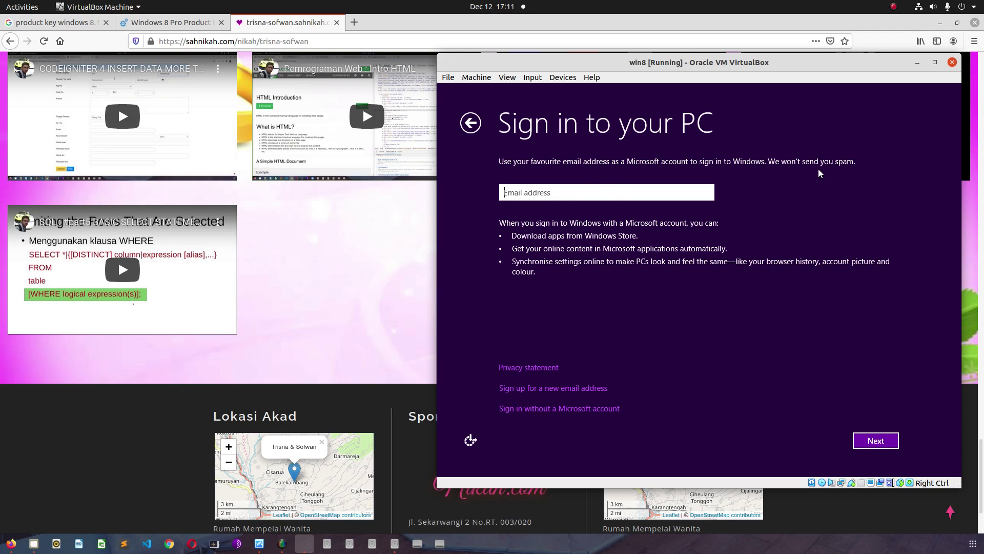
- Skip the e-mail sign-in, step back to Express settings, and accept them
{"action": "left_click", "coordinate": [873, 444]}
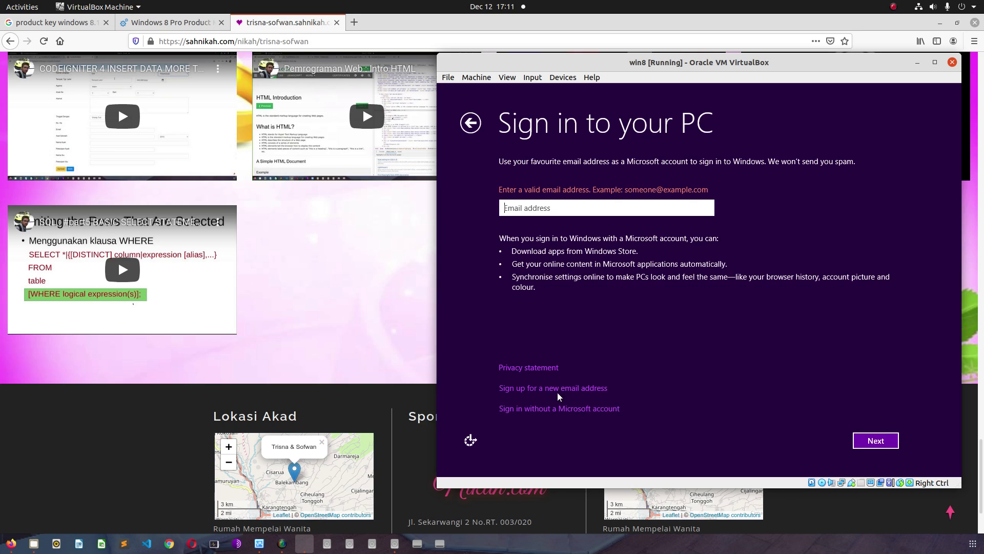
{"action": "left_click", "coordinate": [466, 126]}
{"action": "left_click", "coordinate": [465, 126]}
{"action": "left_click", "coordinate": [466, 127]}
{"action": "left_click", "coordinate": [465, 126]}
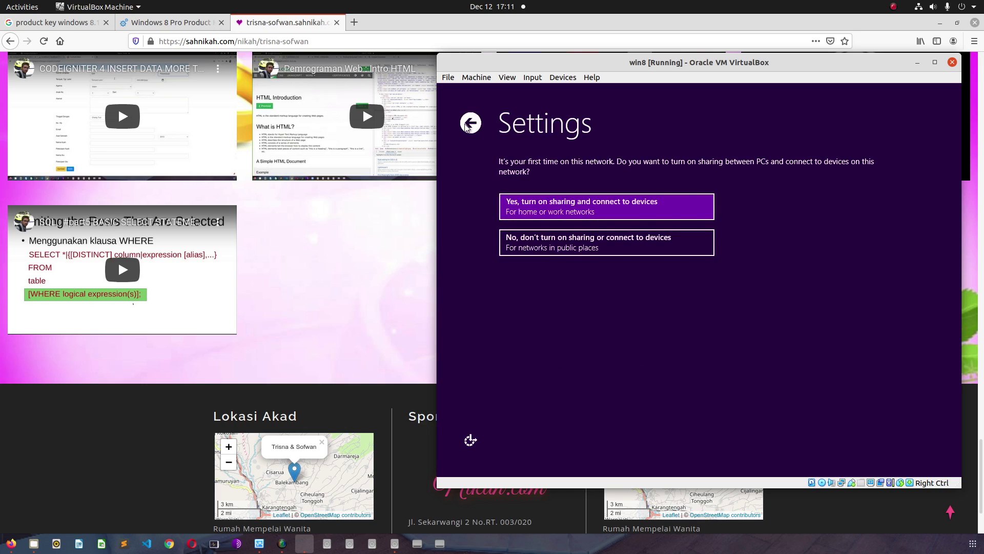
{"action": "left_click", "coordinate": [465, 126]}
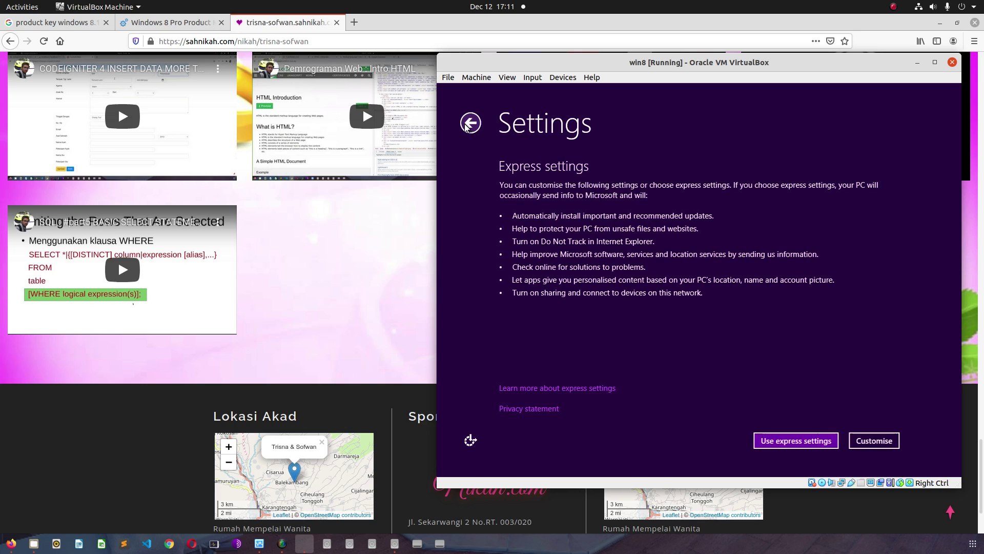
{"action": "left_click", "coordinate": [801, 446]}
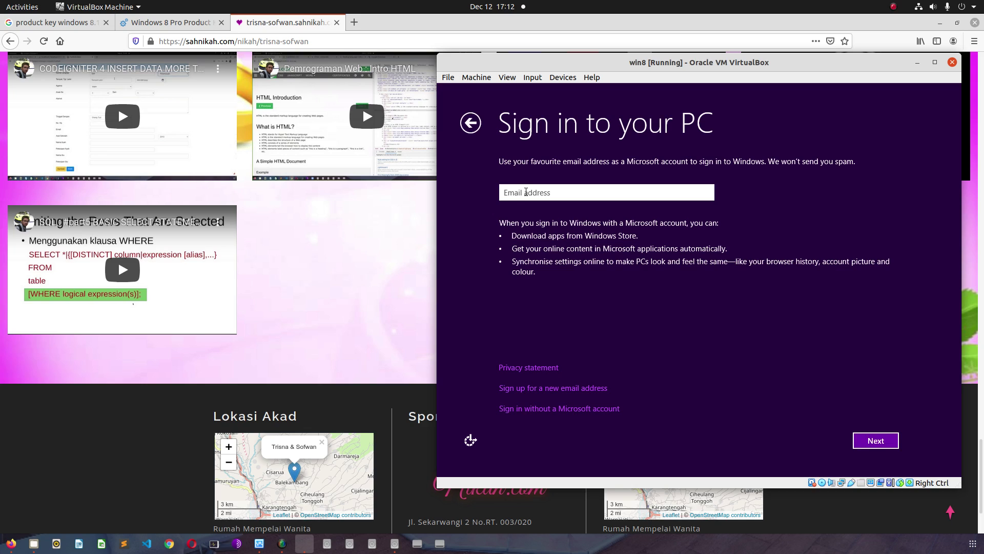
- Type the e-mail account name and try submitting it
{"action": "key", "text": "BackSpace"}
{"action": "key", "text": "BackSpace"}
{"action": "key", "text": "BackSpace"}
{"action": "key", "text": "BackSpace"}
{"action": "key", "text": "BackSpace"}
{"action": "key", "text": "BackSpace"}
{"action": "key", "text": "BackSpace"}
{"action": "key", "text": "BackSpace"}
{"action": "key", "text": "BackSpace"}
{"action": "key", "text": "BackSpace"}
{"action": "key", "text": "BackSpace"}
{"action": "left_click", "coordinate": [872, 444]}
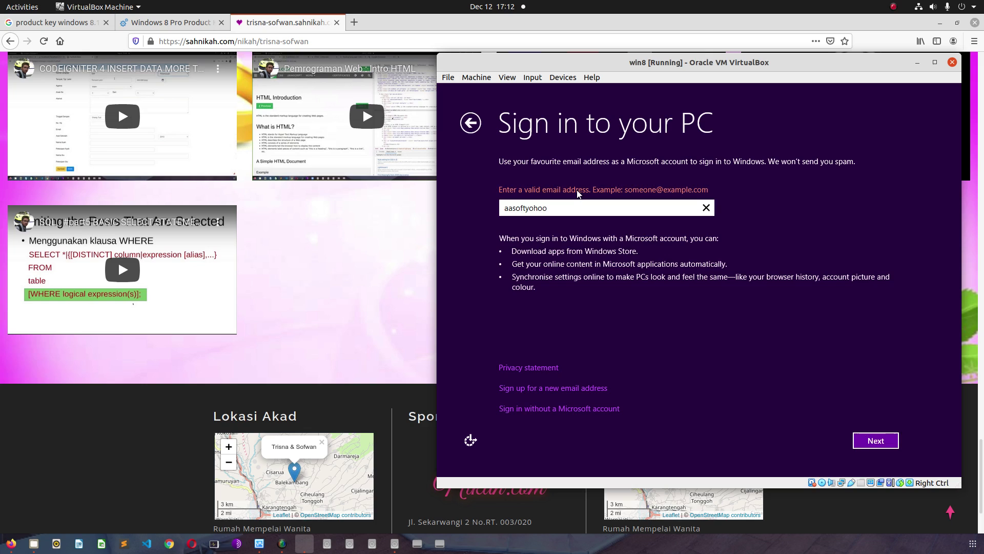
{"action": "type", "text": "\""}
{"action": "key", "text": "BackSpace"}
{"action": "type", "text": "£$%^&*()_+"}
{"action": "key", "text": "BackSpace"}
{"action": "key", "text": "BackSpace"}
{"action": "key", "text": "BackSpace"}
{"action": "key", "text": "BackSpace"}
{"action": "key", "text": "BackSpace"}
{"action": "key", "text": "BackSpace"}
{"action": "key", "text": "BackSpace"}
{"action": "key", "text": "BackSpace"}
{"action": "key", "text": "BackSpace"}
{"action": "key", "text": "BackSpace"}
{"action": "type", "text": "@hotmail.com"}
{"action": "left_click", "coordinate": [862, 439]}
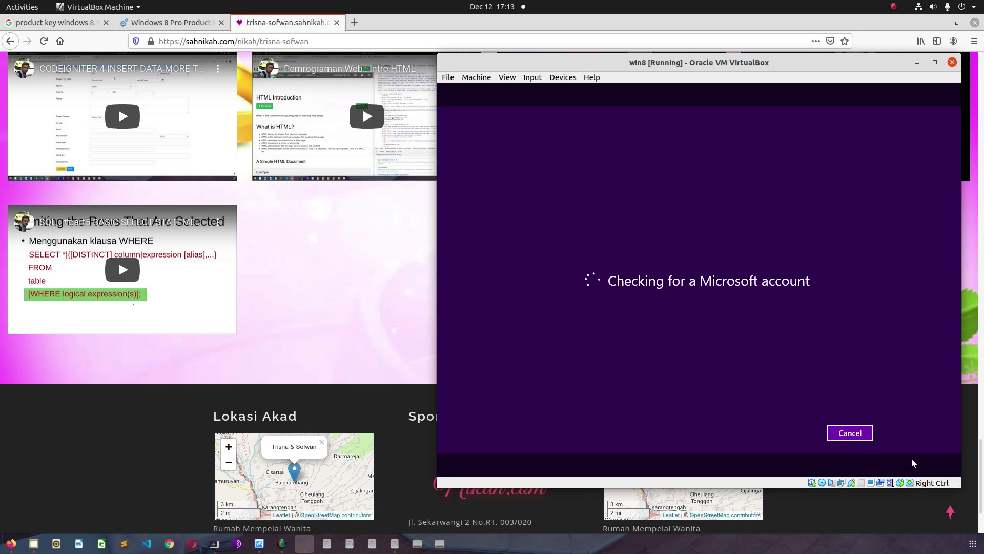
- Fill in the local account username, password, confirmation and hint, then try finishing
{"action": "mouse_move", "coordinate": [889, 480]}
{"action": "left_click", "coordinate": [558, 78]}
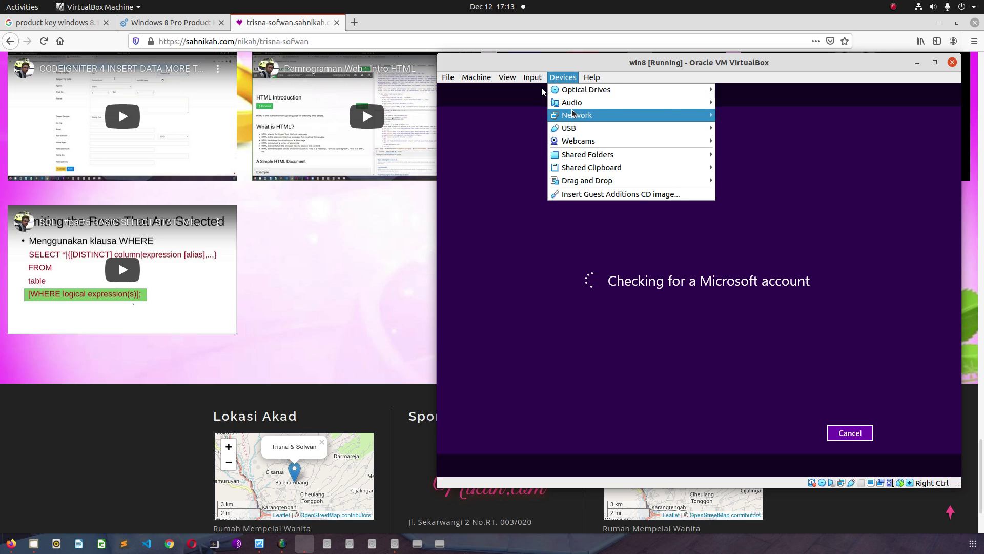
{"action": "left_click", "coordinate": [736, 63]}
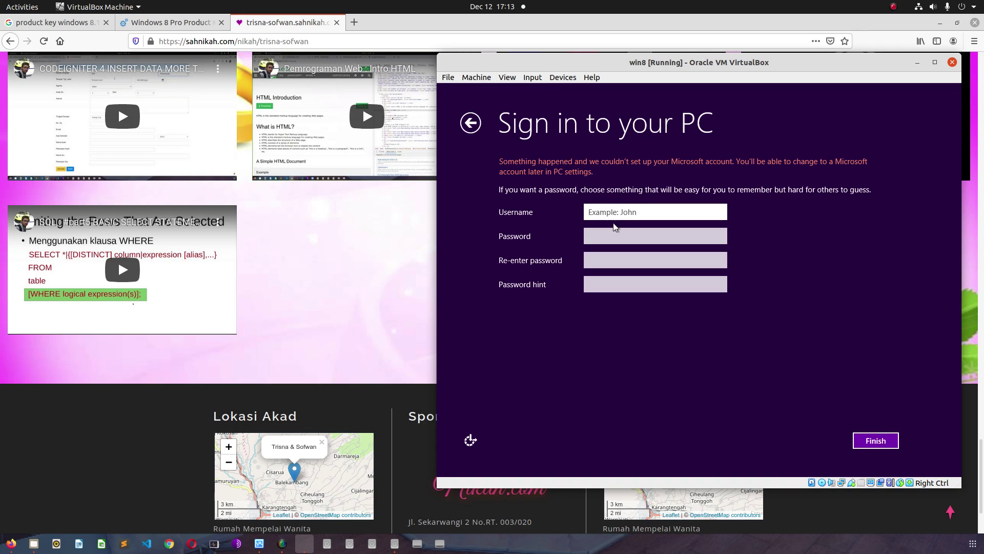
{"action": "type", "text": "sofwan"}
{"action": "key", "text": "Tab"}
{"action": "type", "text": "s"}
{"action": "key", "text": "Tab"}
{"action": "type", "text": "s"}
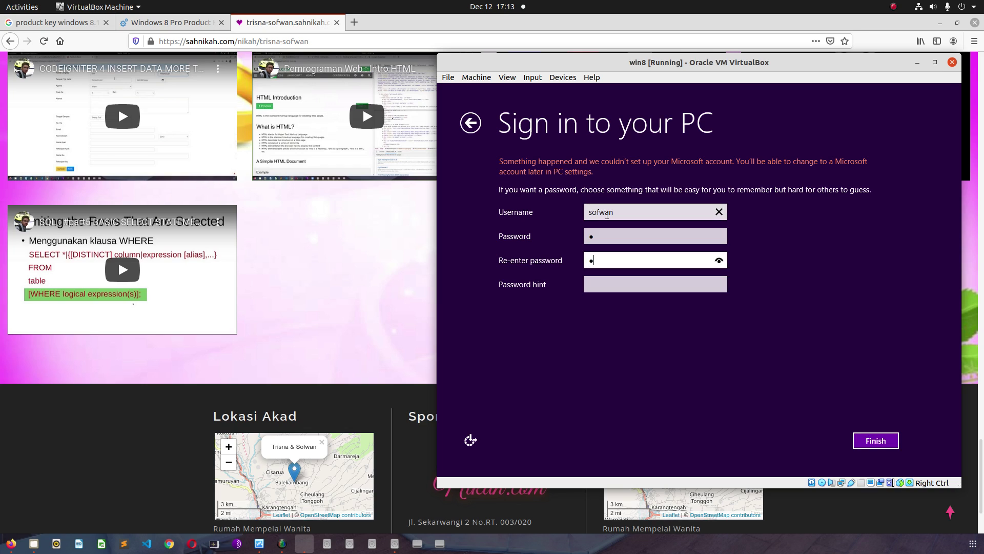
{"action": "key", "text": "Tab"}
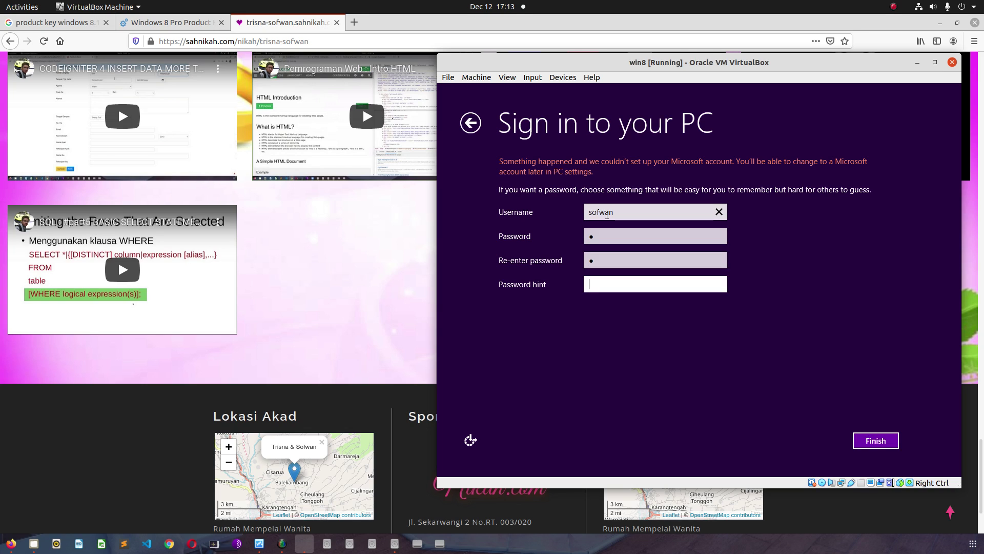
{"action": "type", "text": "isep"}
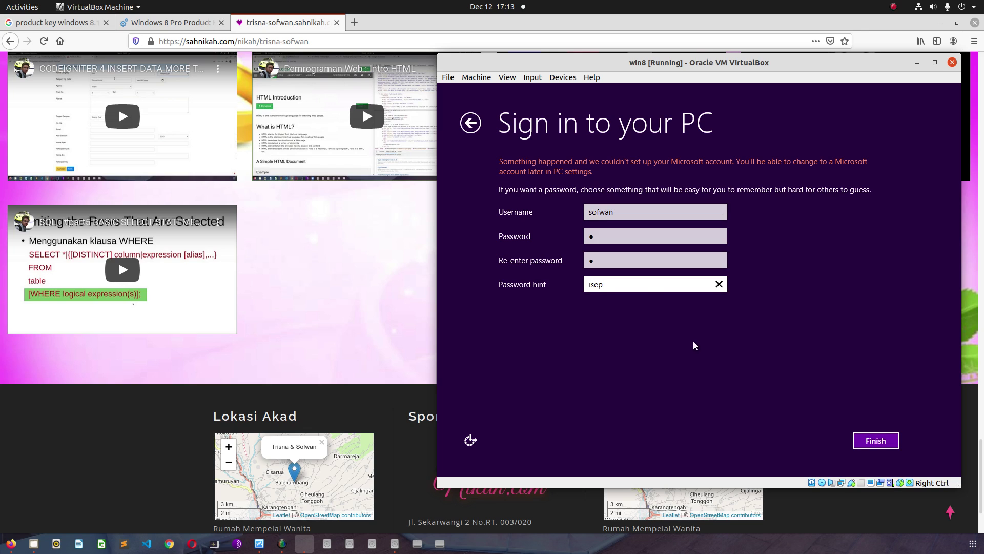
{"action": "left_click", "coordinate": [870, 441]}
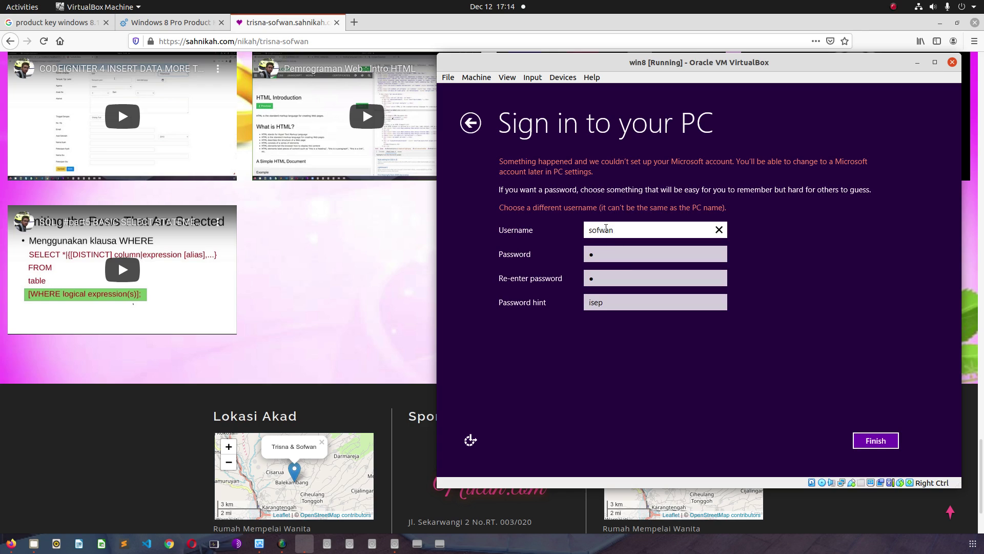
- Replace the rejected username and set the password hint to 'nama panggilan'
{"action": "double_click", "coordinate": [617, 228]}
{"action": "type", "text": "rom"}
{"action": "key", "text": "BackSpace"}
{"action": "key", "text": "BackSpace"}
{"action": "key", "text": "BackSpace"}
{"action": "type", "text": "isep"}
{"action": "left_click", "coordinate": [596, 303]}
{"action": "left_click", "coordinate": [660, 279]}
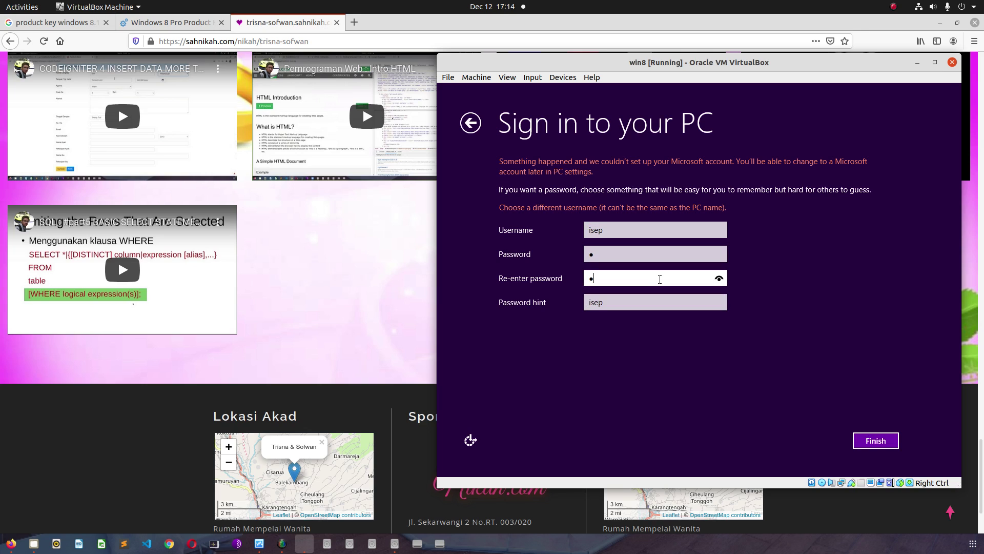
{"action": "left_click", "coordinate": [613, 303]}
{"action": "double_click", "coordinate": [615, 302]}
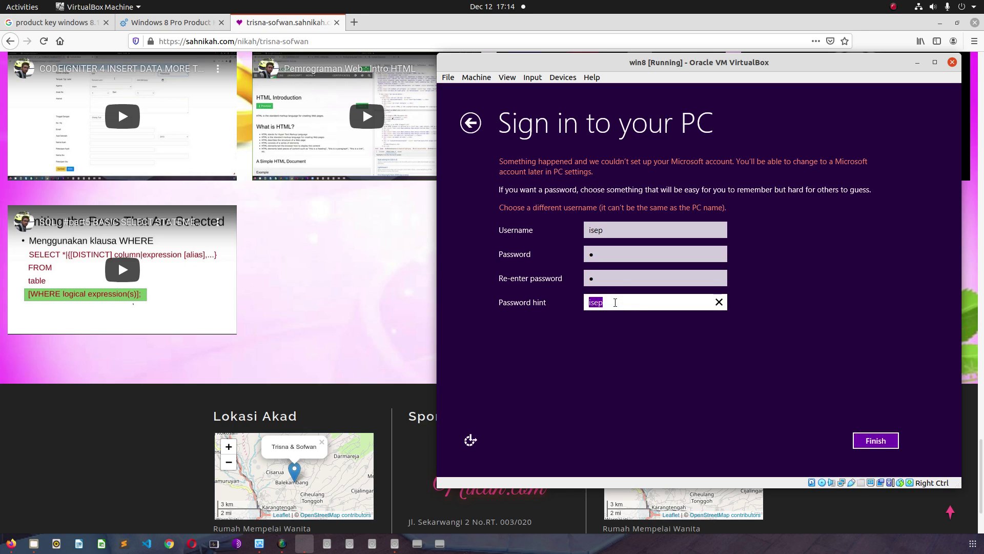
{"action": "type", "text": "nama panggilan"}
{"action": "left_click", "coordinate": [871, 441]}
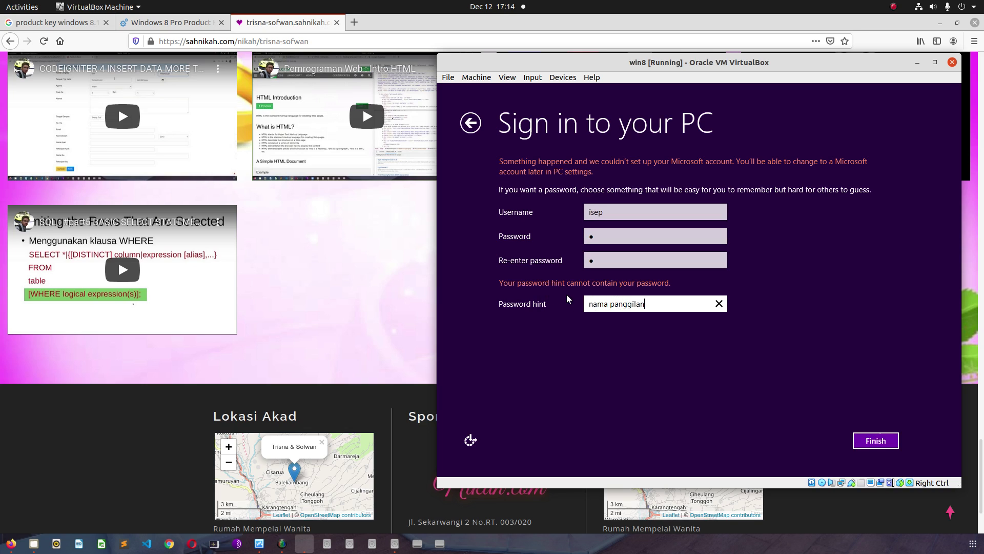
- Re-enter a matching password and confirmation, then finish creating the local account
{"action": "left_click", "coordinate": [606, 232]}
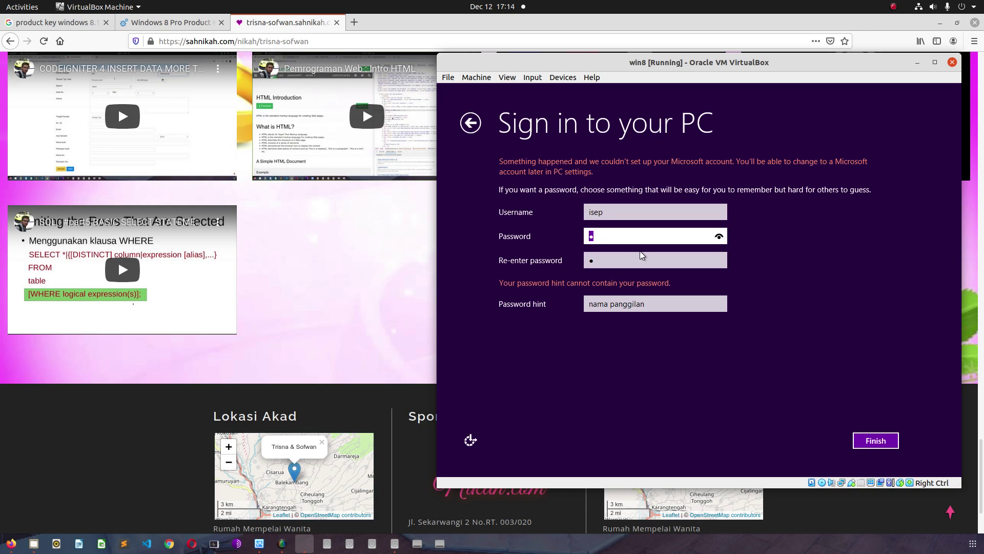
{"action": "type", "text": "●●●●"}
{"action": "left_click", "coordinate": [635, 254]}
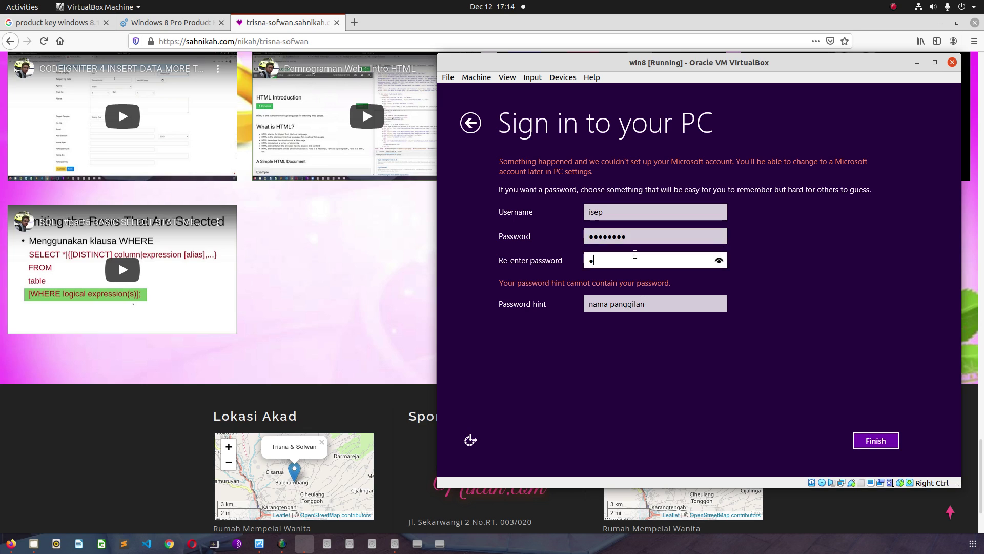
{"action": "type", "text": "●●●●●●●●●"}
{"action": "left_click", "coordinate": [720, 262]}
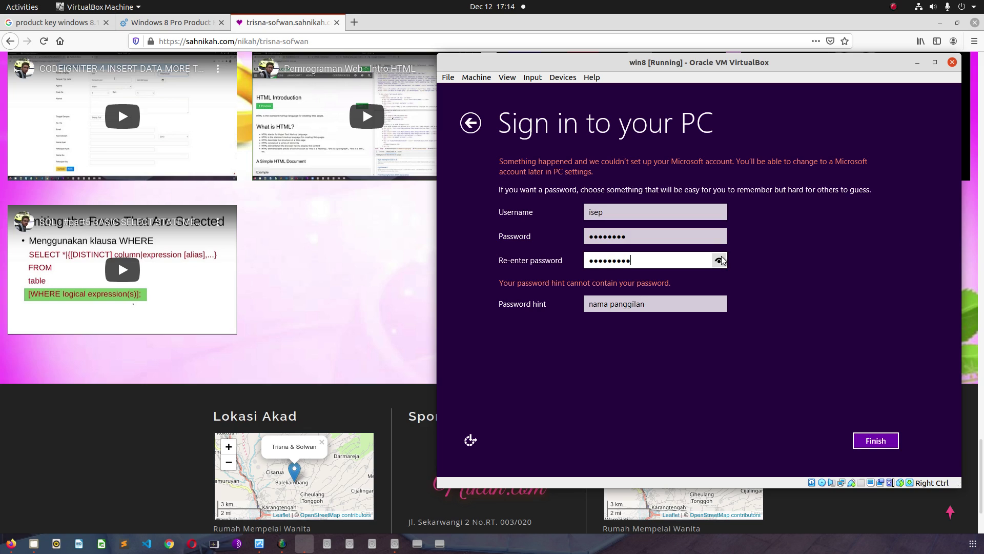
{"action": "left_click", "coordinate": [693, 241]}
{"action": "type", "text": "9"}
{"action": "left_click", "coordinate": [866, 444]}
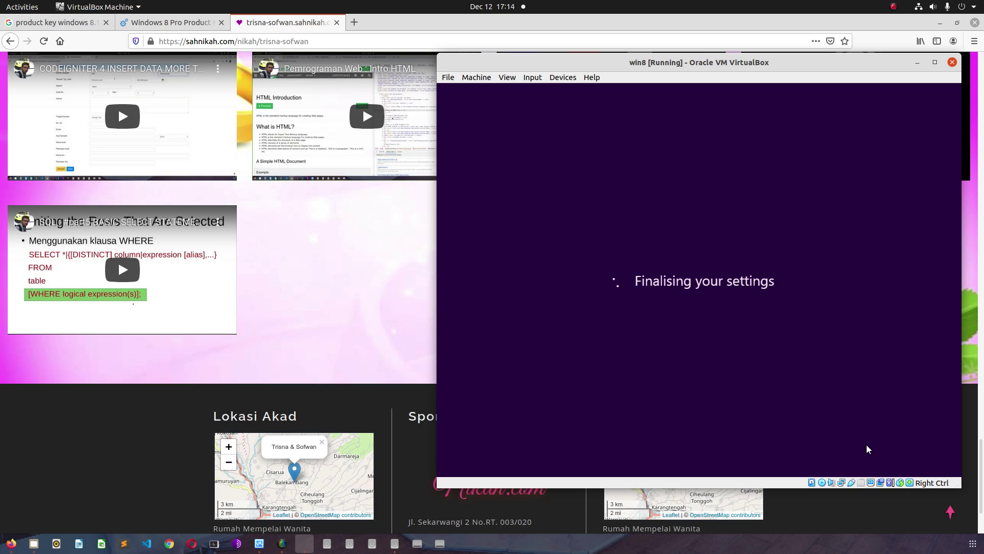
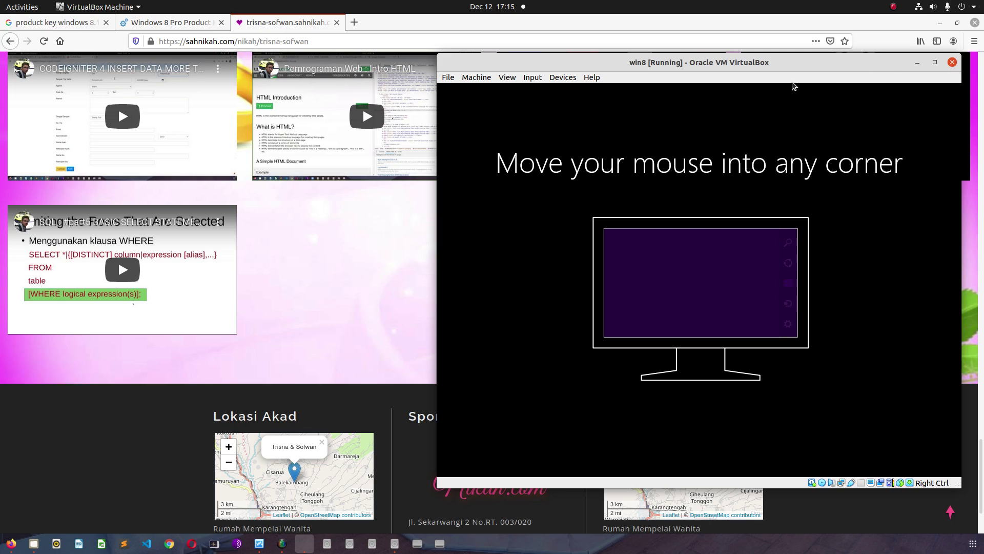
- Reposition the win8 VM window, maximize it, restore it and set it aside while setup continues
{"action": "left_click_drag", "start_coordinate": [815, 69], "coordinate": [769, 73]}
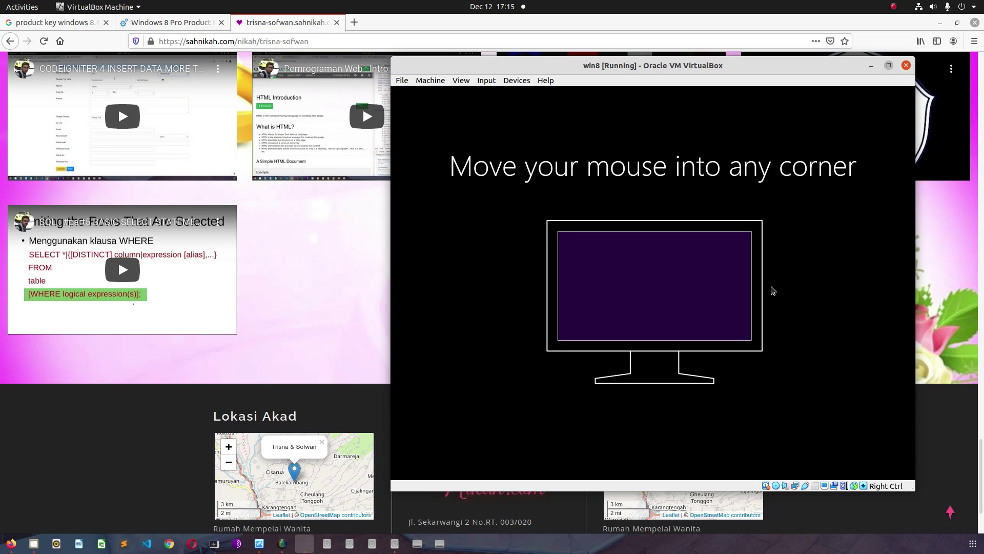
{"action": "key", "text": "super+Up"}
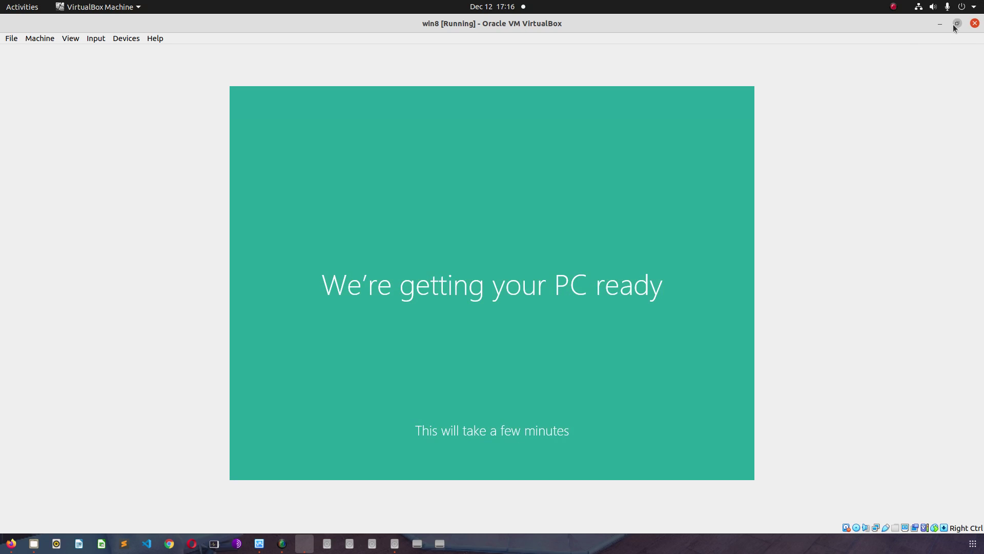
{"action": "double_click", "coordinate": [408, 26]}
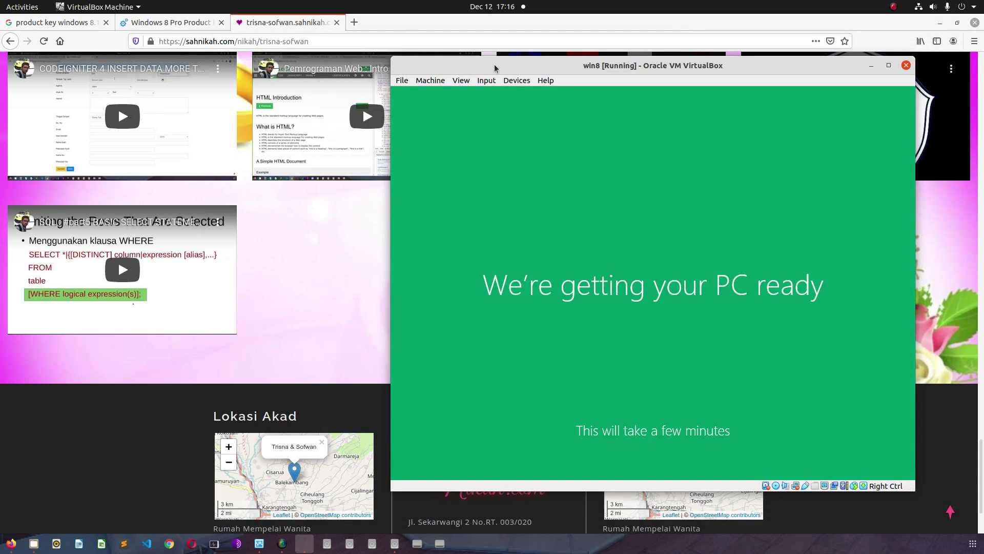
{"action": "left_click_drag", "start_coordinate": [494, 65], "coordinate": [518, 68]}
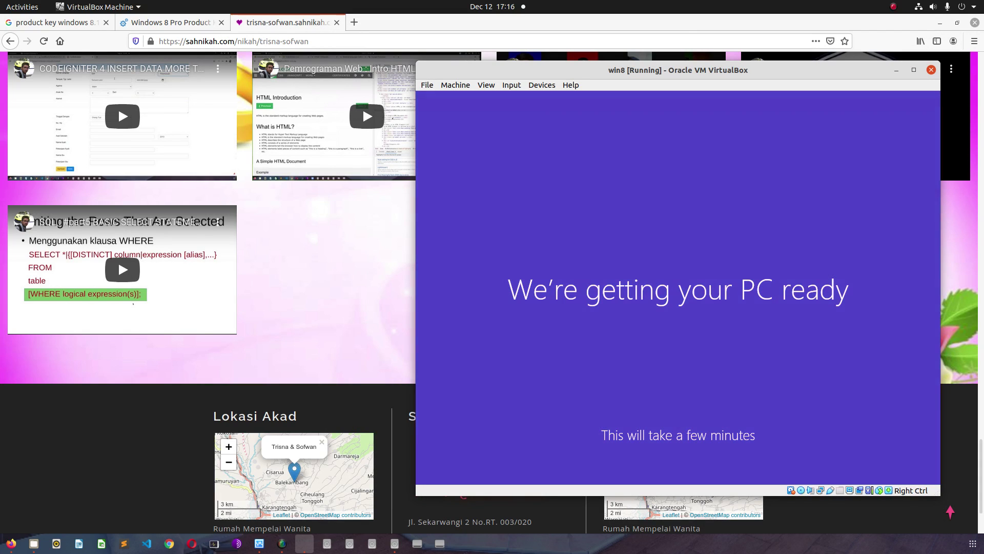
- In Firefox, open the invitation's Petunjuk Arah map directions, then close the Google Maps tab
{"action": "left_click", "coordinate": [319, 326]}
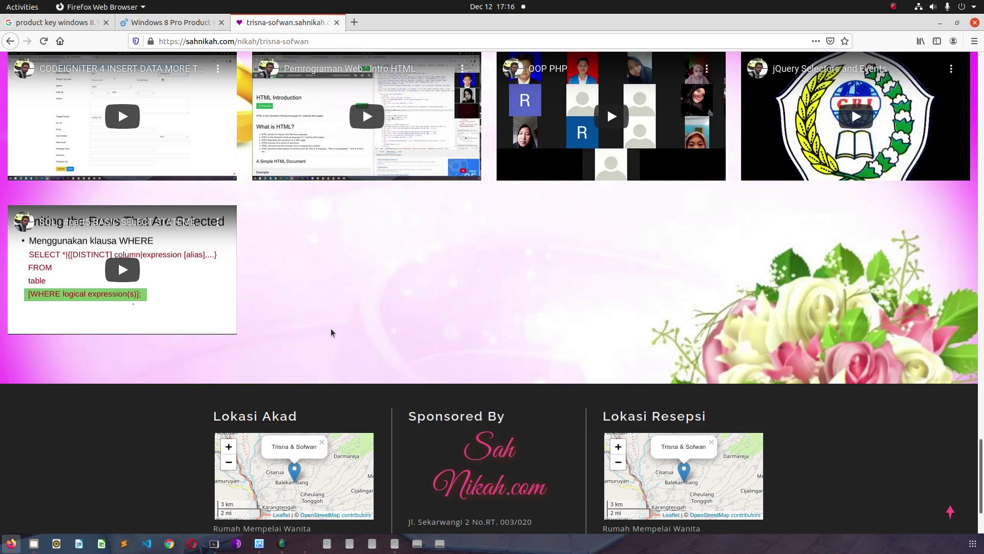
{"action": "scroll", "coordinate": [359, 337], "scroll_direction": "up", "scroll_amount": 2}
{"action": "scroll", "coordinate": [359, 337], "scroll_direction": "down", "scroll_amount": 4}
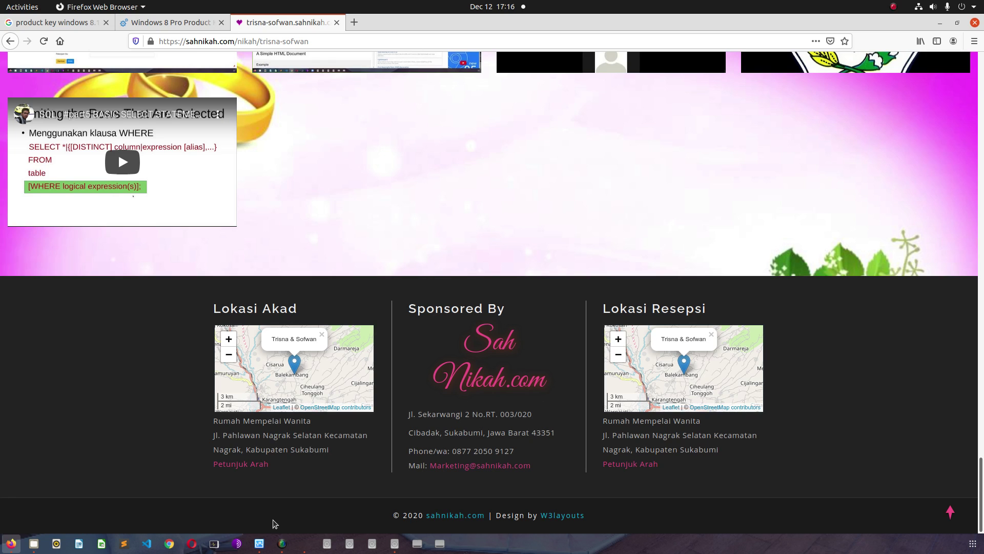
{"action": "left_click", "coordinate": [251, 464]}
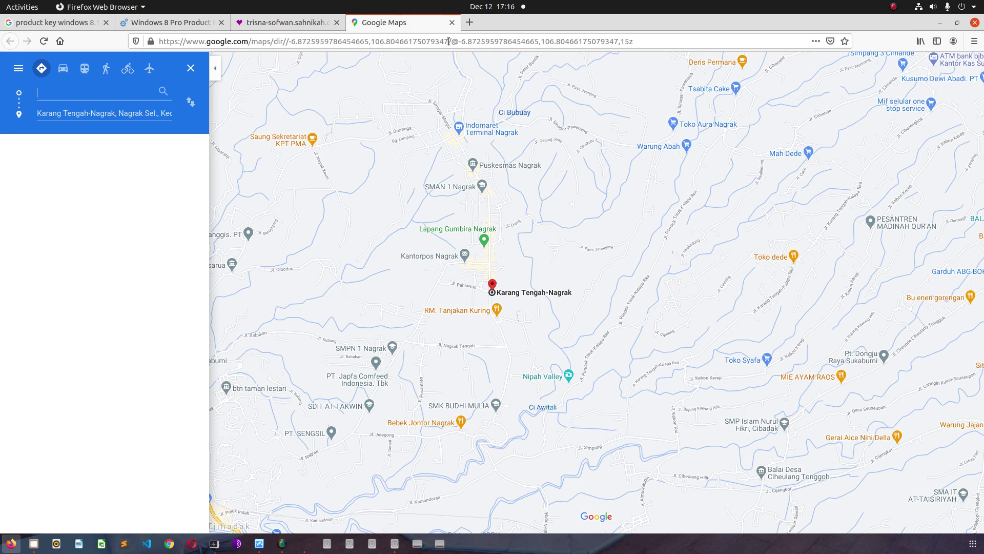
{"action": "left_click", "coordinate": [451, 23]}
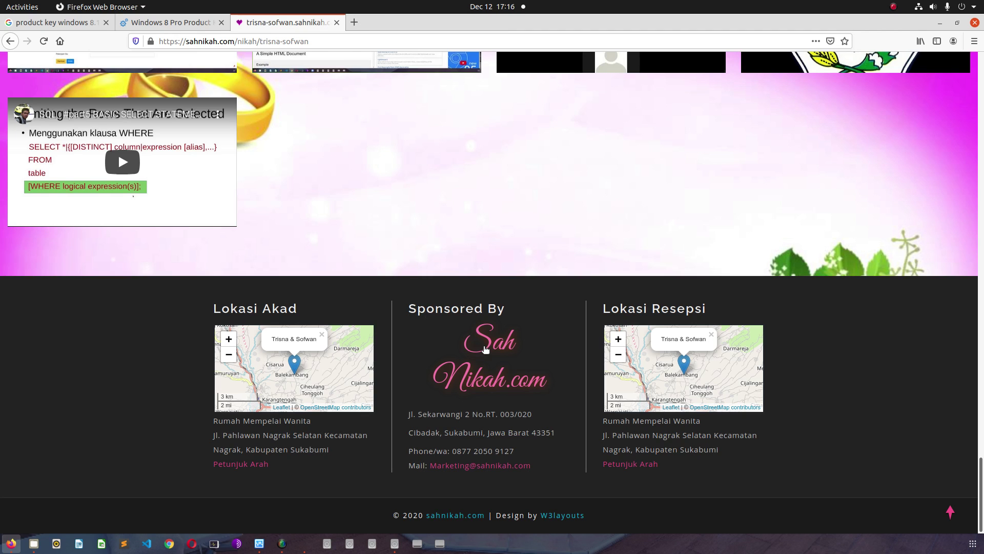
- Scroll the invitation page back to its top banner and reload the sahnikah.com link
{"action": "scroll", "coordinate": [409, 323], "scroll_direction": "up", "scroll_amount": 2}
{"action": "scroll", "coordinate": [409, 322], "scroll_direction": "up", "scroll_amount": 20}
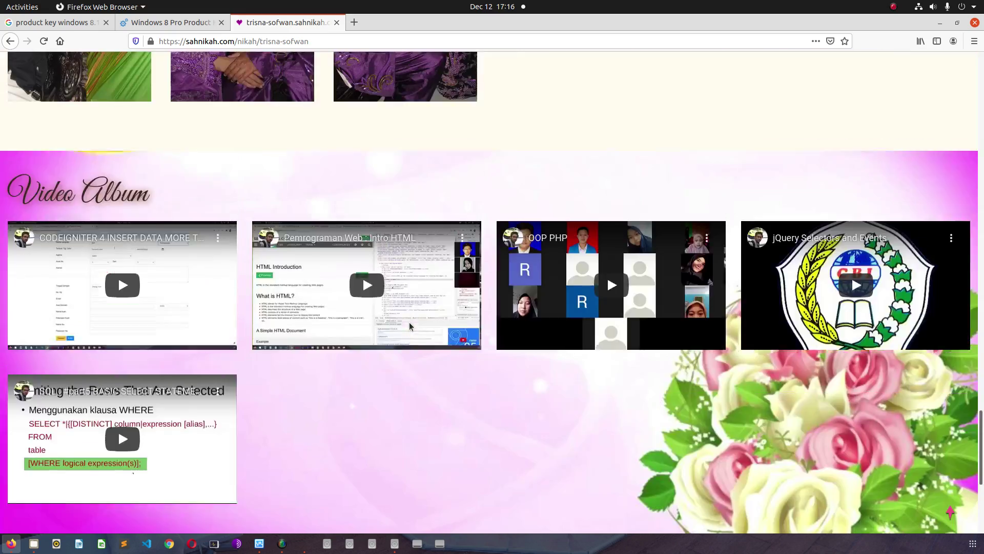
{"action": "scroll", "coordinate": [411, 324], "scroll_direction": "up", "scroll_amount": 20}
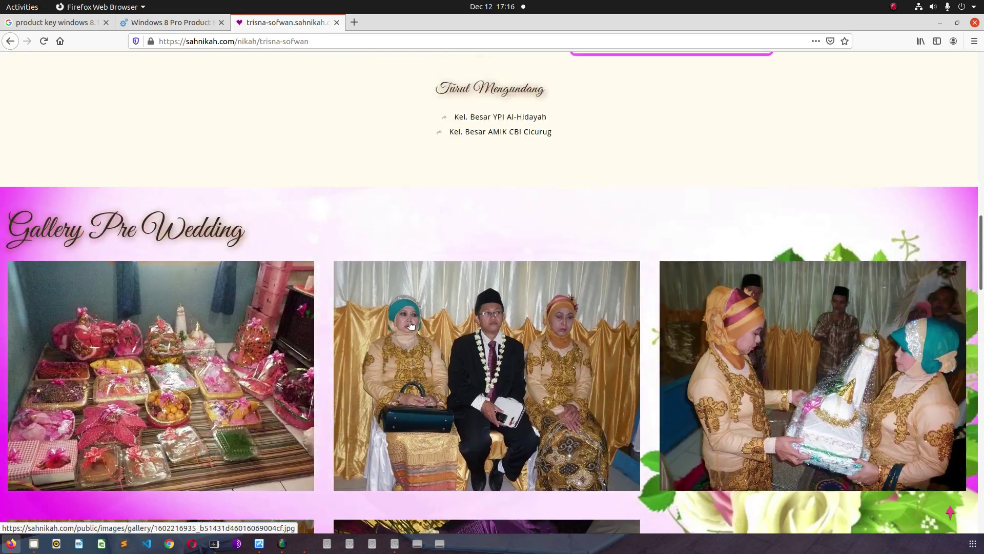
{"action": "scroll", "coordinate": [409, 321], "scroll_direction": "up", "scroll_amount": 3}
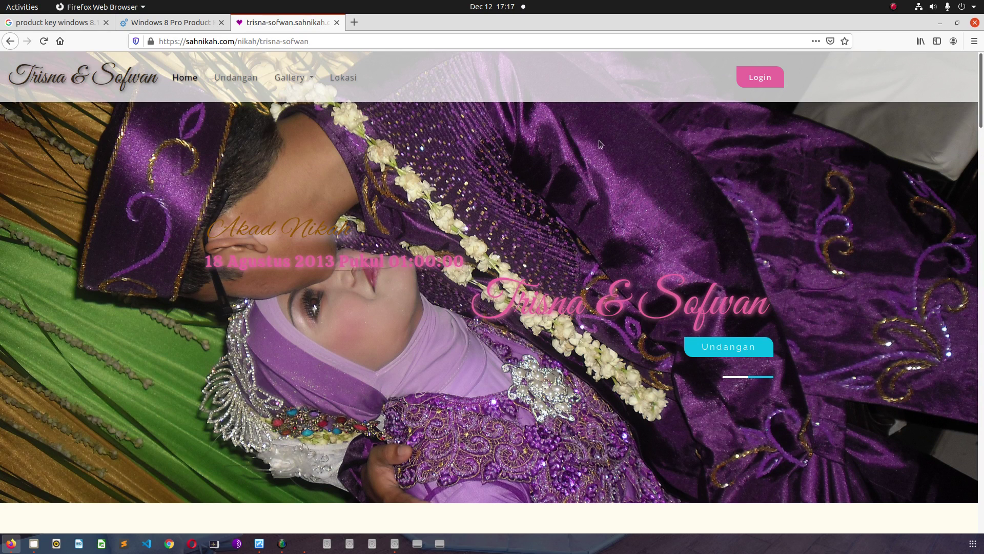
{"action": "left_click", "coordinate": [8, 44]}
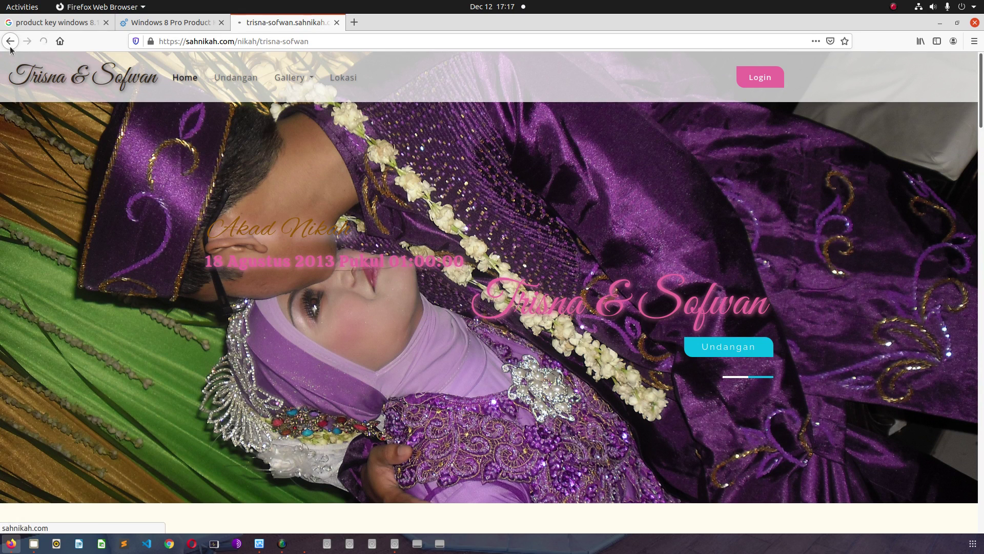
{"action": "left_click", "coordinate": [305, 544]}
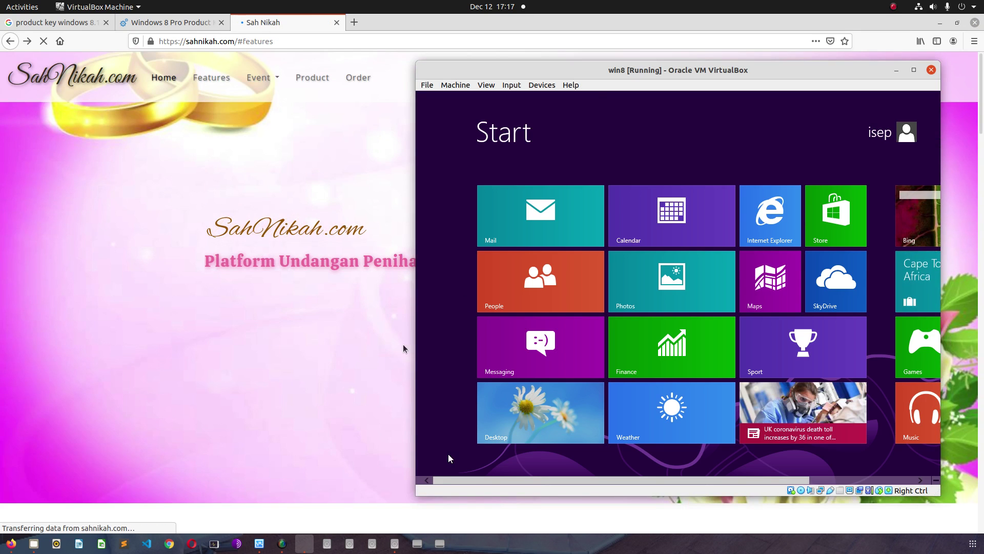
- Maximize the win8 window and open then dismiss the user account menu on the Start screen
{"action": "left_click_drag", "start_coordinate": [593, 91], "coordinate": [387, 81]}
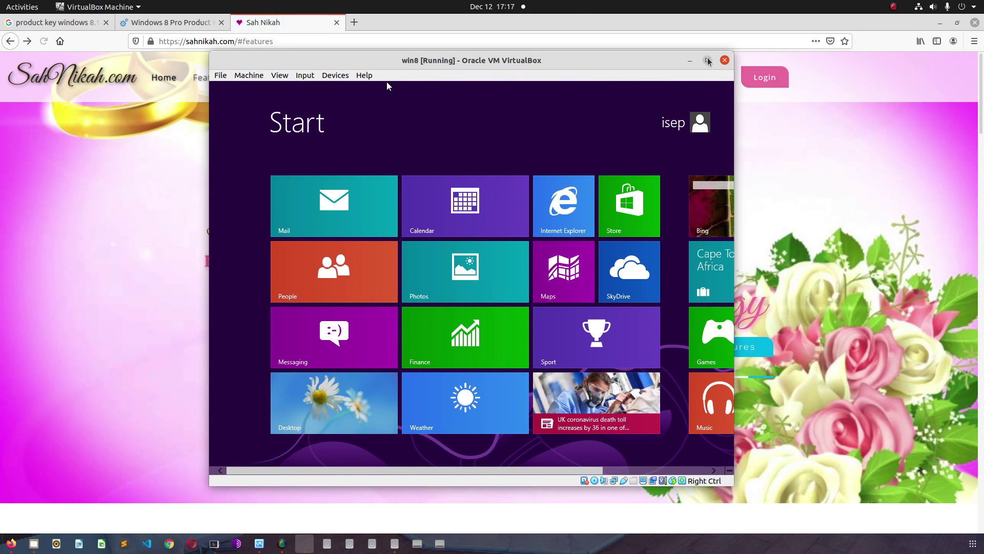
{"action": "left_click", "coordinate": [707, 60]}
{"action": "left_click_drag", "start_coordinate": [539, 475], "coordinate": [374, 479]}
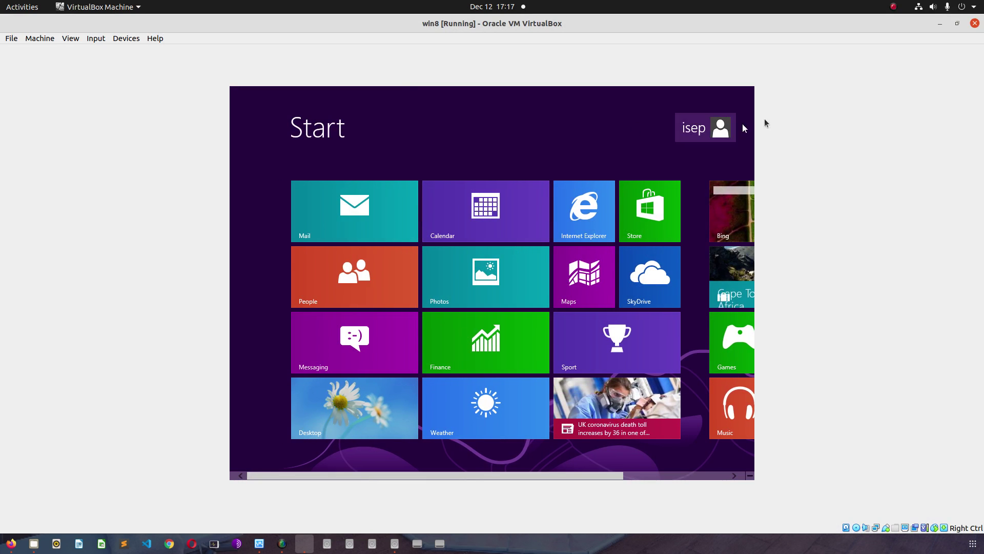
{"action": "left_click", "coordinate": [717, 128]}
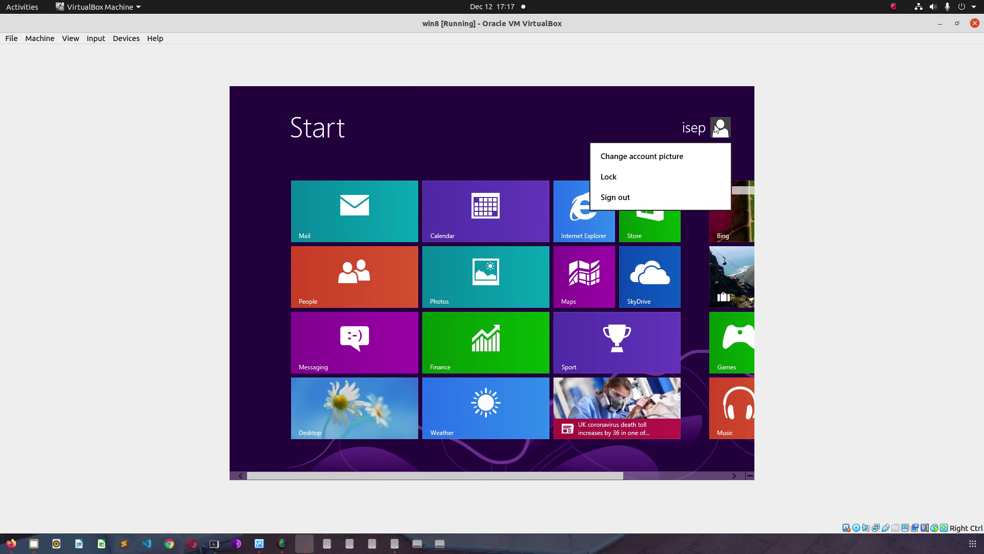
{"action": "left_click", "coordinate": [578, 127]}
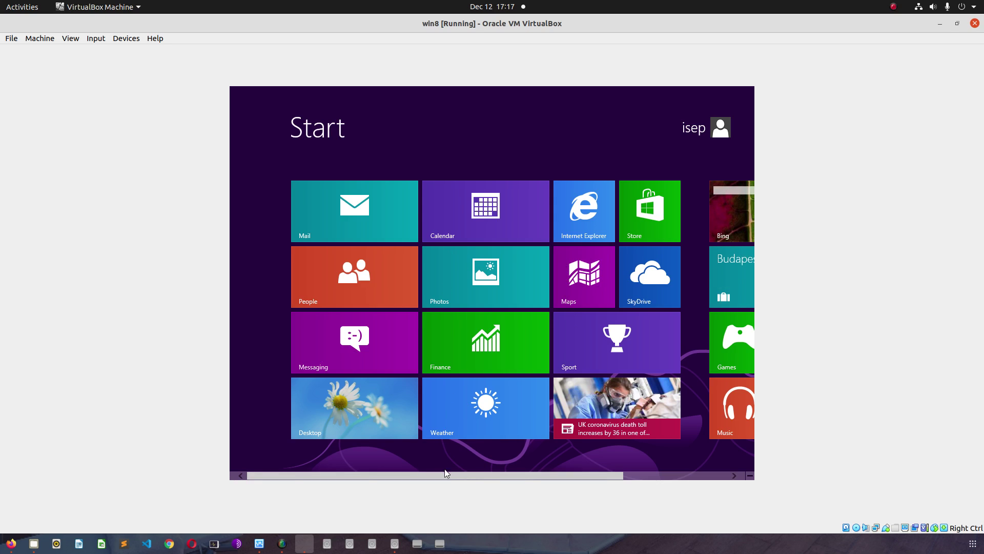
- Go to the Windows 8 Pro desktop via the Desktop tile, then minimize the VM window
{"action": "left_click_drag", "start_coordinate": [433, 475], "coordinate": [389, 459]}
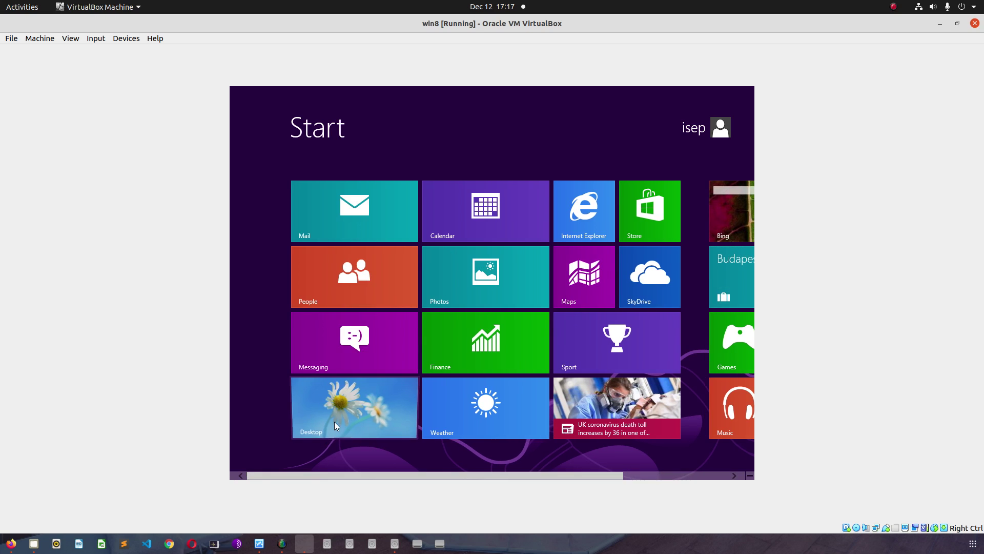
{"action": "left_click", "coordinate": [335, 422]}
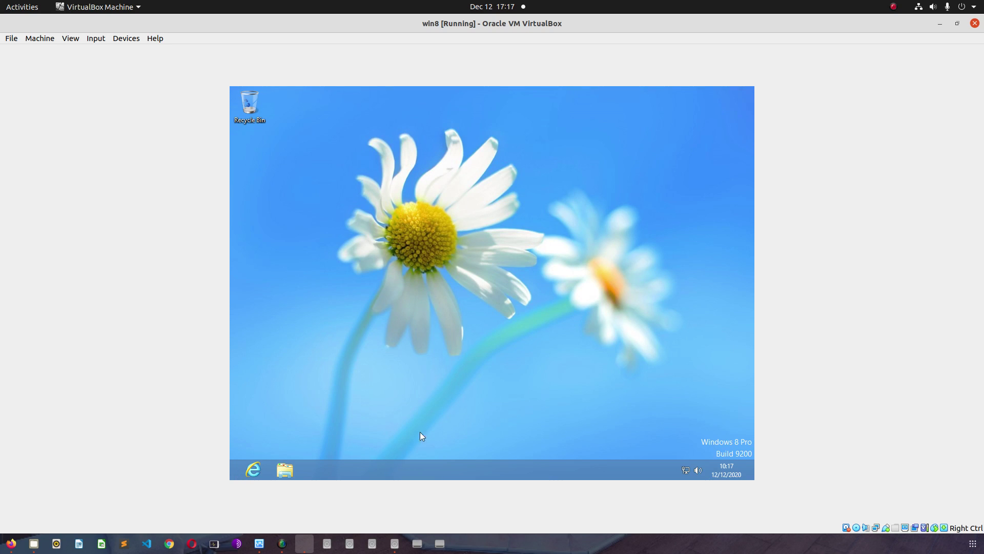
{"action": "left_click", "coordinate": [938, 23]}
- Open another couple's invitation from the event list, then return to the SahNikah home page
{"action": "left_click", "coordinate": [259, 78]}
{"action": "left_click", "coordinate": [271, 120]}
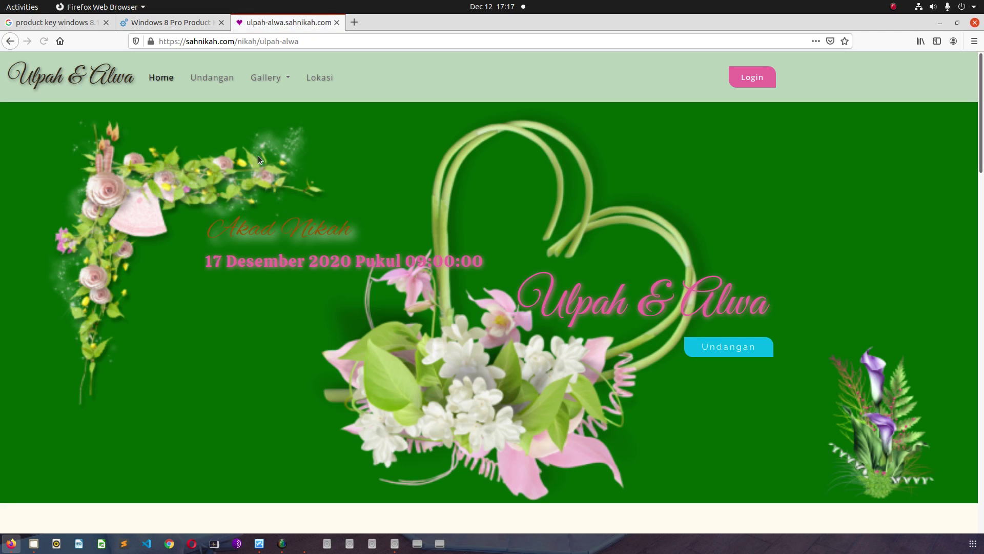
{"action": "scroll", "coordinate": [454, 305], "scroll_direction": "down", "scroll_amount": 8}
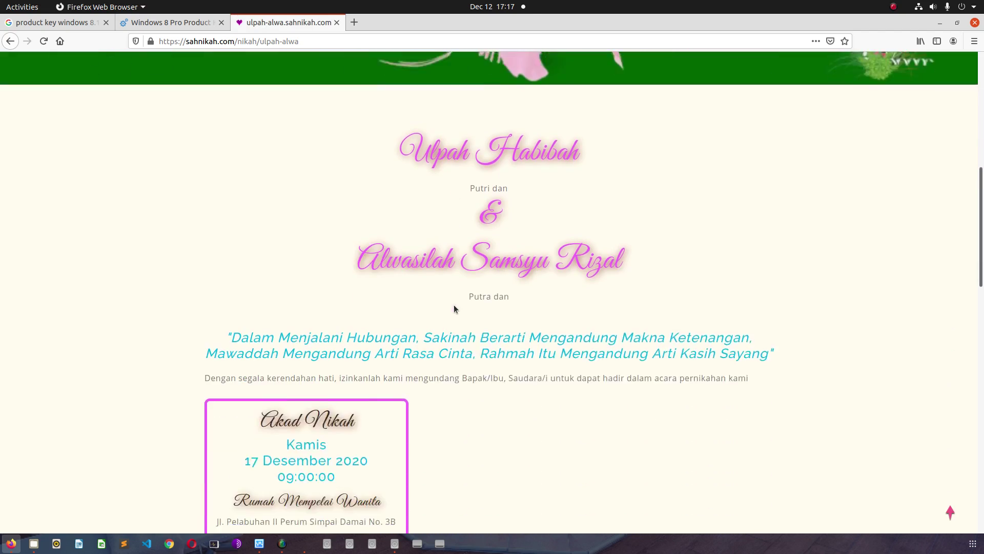
{"action": "scroll", "coordinate": [453, 308], "scroll_direction": "down", "scroll_amount": 10}
{"action": "scroll", "coordinate": [453, 308], "scroll_direction": "up", "scroll_amount": 5}
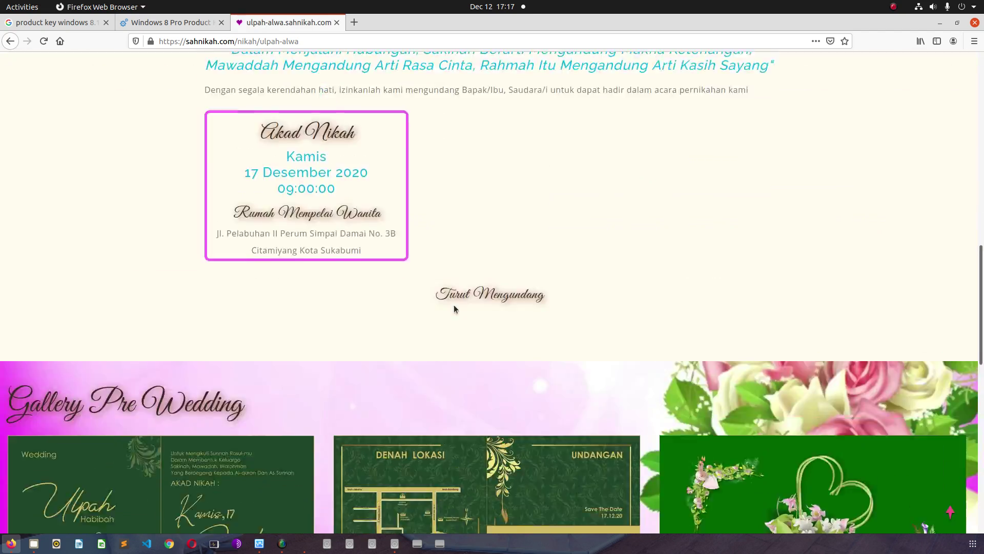
{"action": "scroll", "coordinate": [453, 304], "scroll_direction": "up", "scroll_amount": 12}
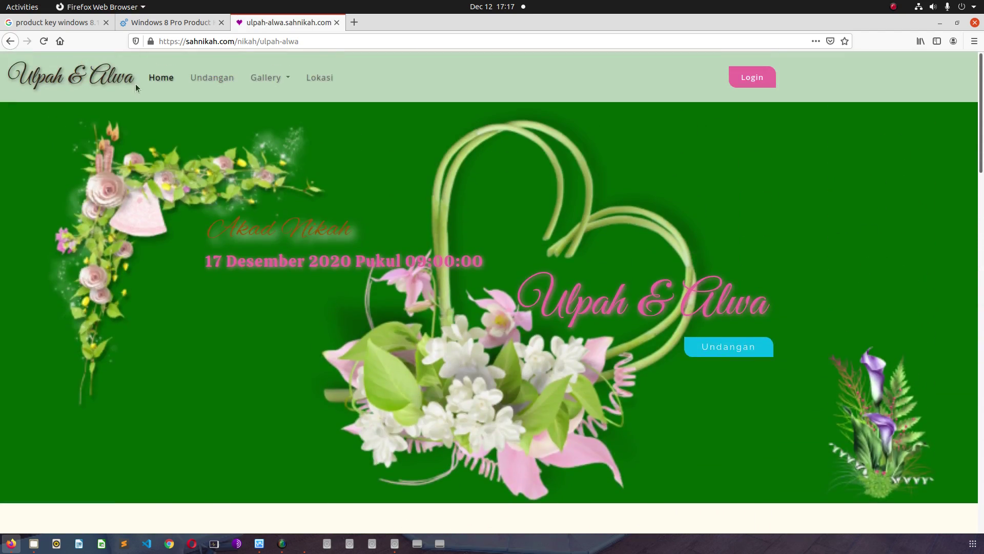
{"action": "left_click", "coordinate": [10, 41]}
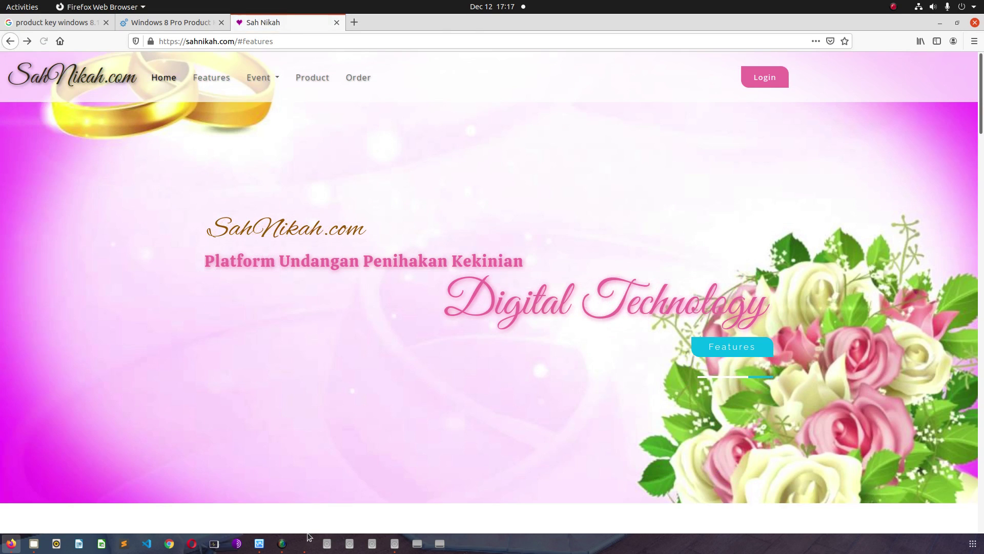
{"action": "left_click", "coordinate": [306, 540]}
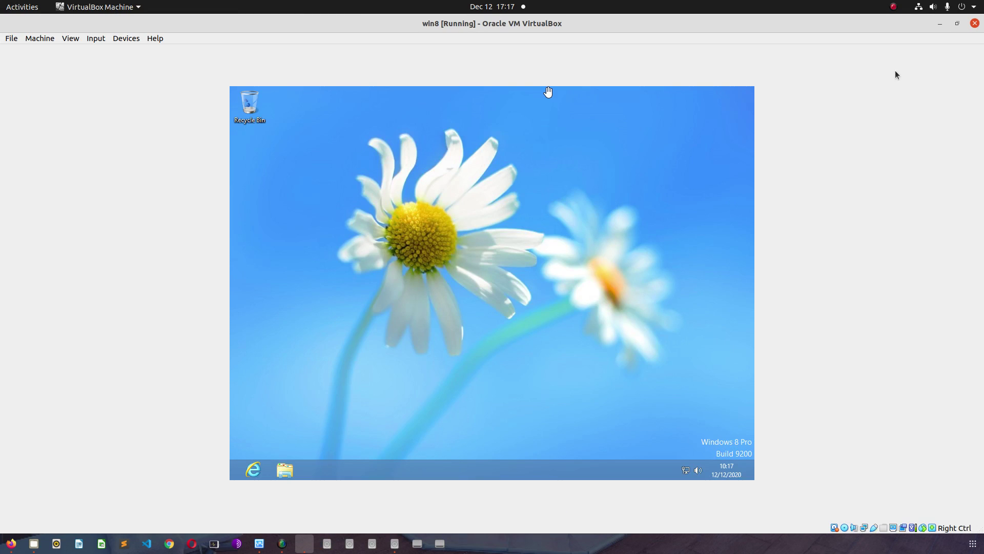
{"action": "left_click", "coordinate": [939, 23]}
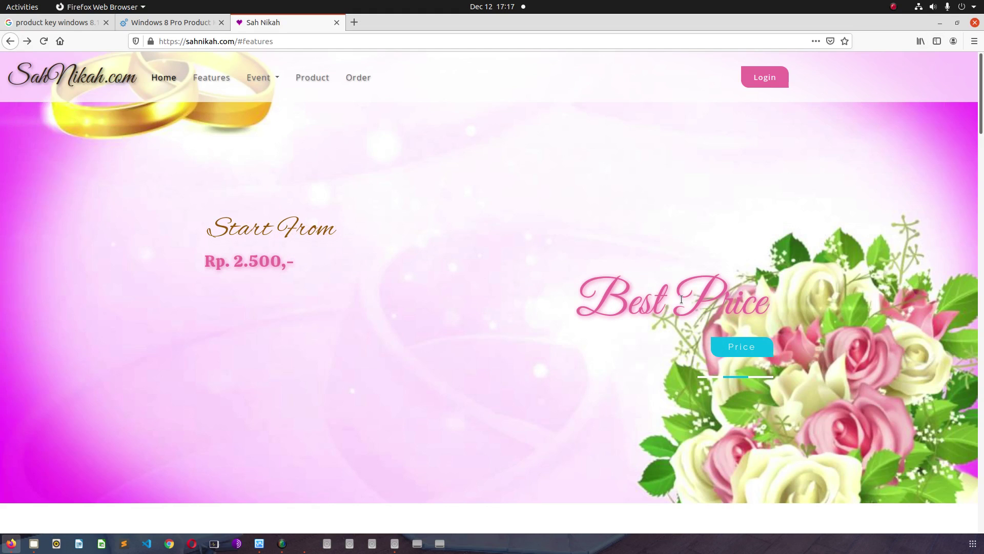
- Browse the home page's Features and Product sections, with invitation cards priced from Rp. 2.500
{"action": "scroll", "coordinate": [429, 292], "scroll_direction": "down", "scroll_amount": 2}
{"action": "scroll", "coordinate": [430, 292], "scroll_direction": "up", "scroll_amount": 2}
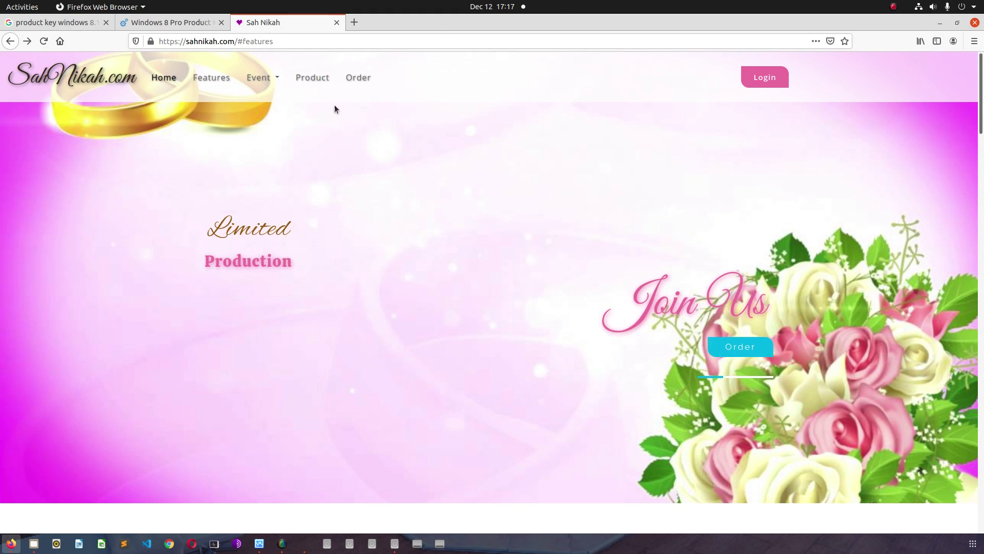
{"action": "scroll", "coordinate": [375, 231], "scroll_direction": "down", "scroll_amount": 10}
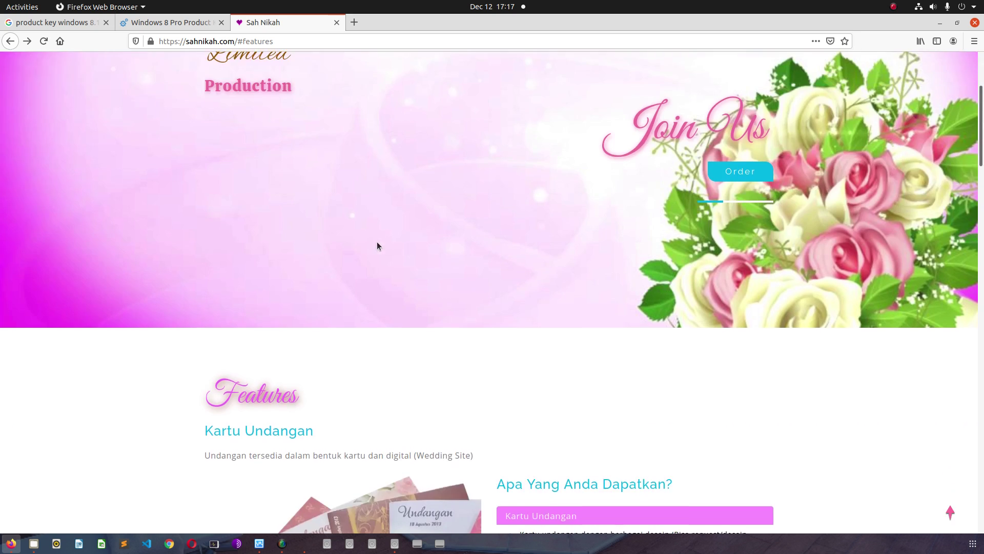
{"action": "scroll", "coordinate": [429, 266], "scroll_direction": "up", "scroll_amount": 3}
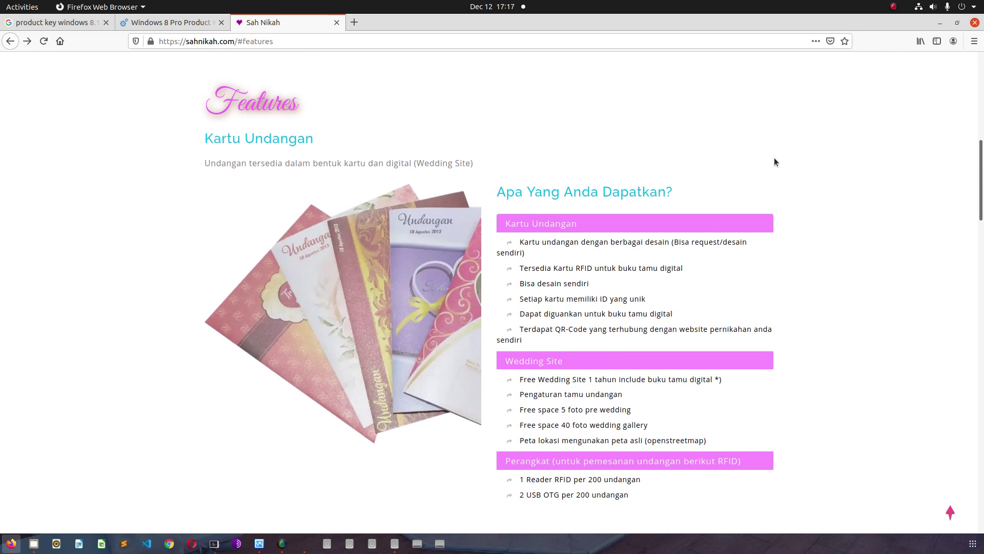
{"action": "scroll", "coordinate": [775, 162], "scroll_direction": "down", "scroll_amount": 3}
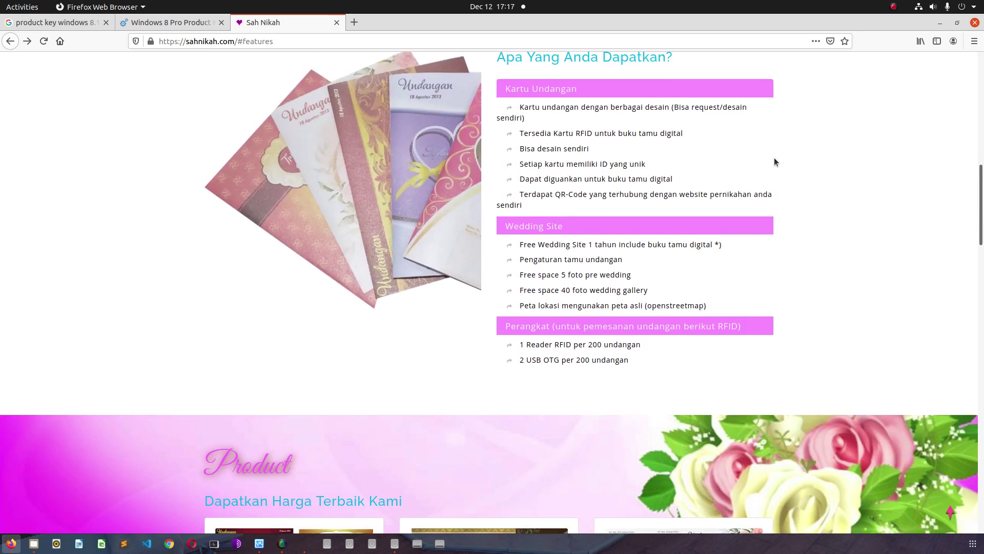
{"action": "scroll", "coordinate": [775, 162], "scroll_direction": "down", "scroll_amount": 1}
{"action": "scroll", "coordinate": [774, 162], "scroll_direction": "down", "scroll_amount": 5}
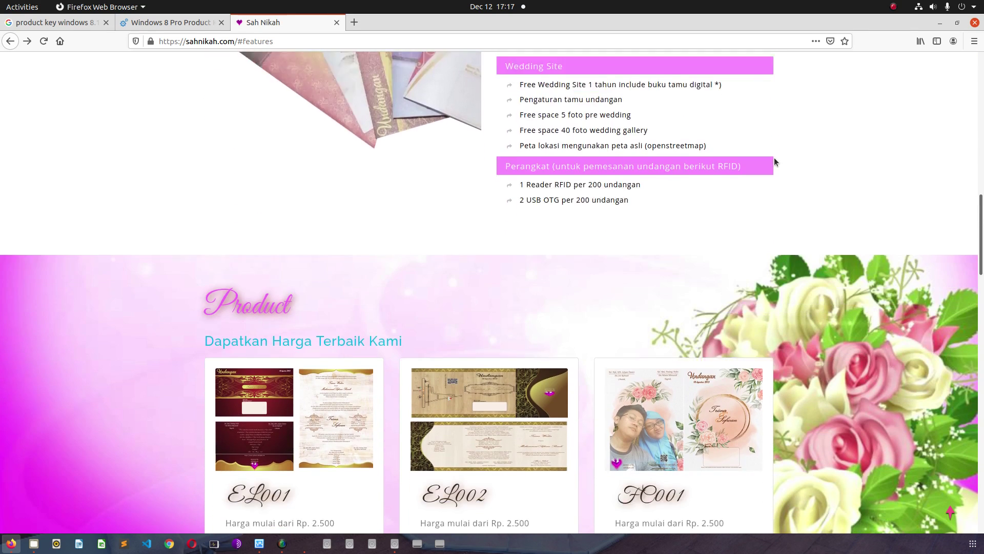
{"action": "scroll", "coordinate": [598, 391], "scroll_direction": "down", "scroll_amount": 4}
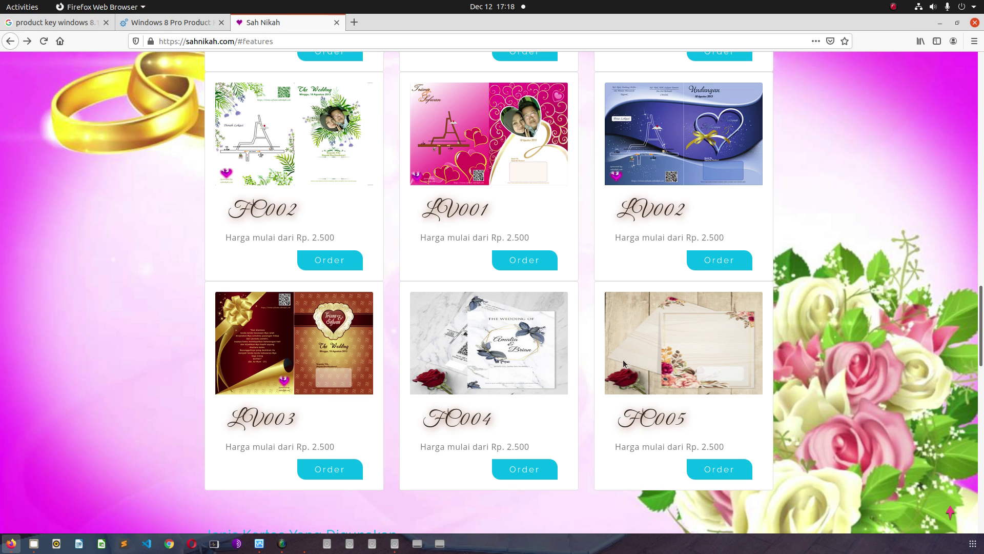
{"action": "scroll", "coordinate": [486, 363], "scroll_direction": "down", "scroll_amount": 5}
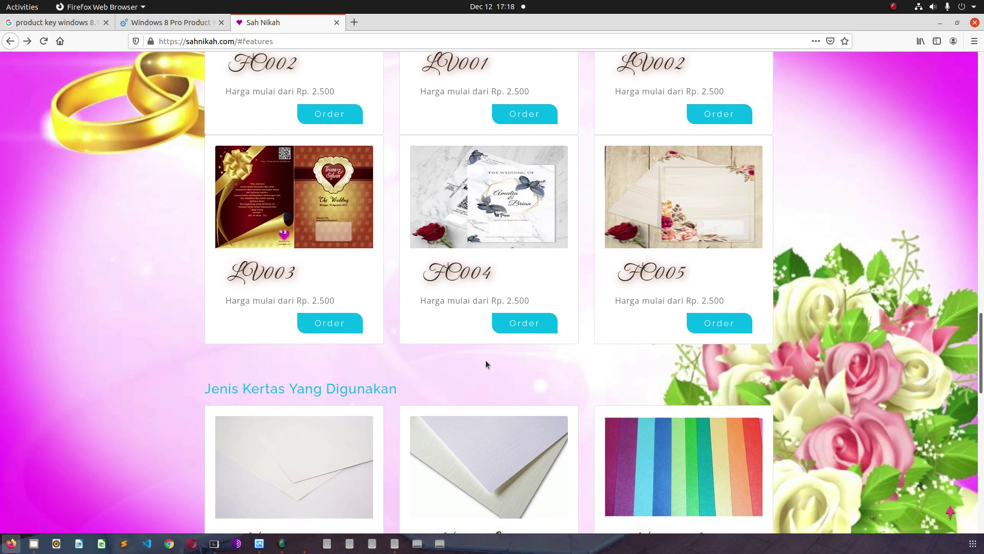
{"action": "scroll", "coordinate": [487, 363], "scroll_direction": "up", "scroll_amount": 3}
{"action": "scroll", "coordinate": [485, 360], "scroll_direction": "down", "scroll_amount": 6}
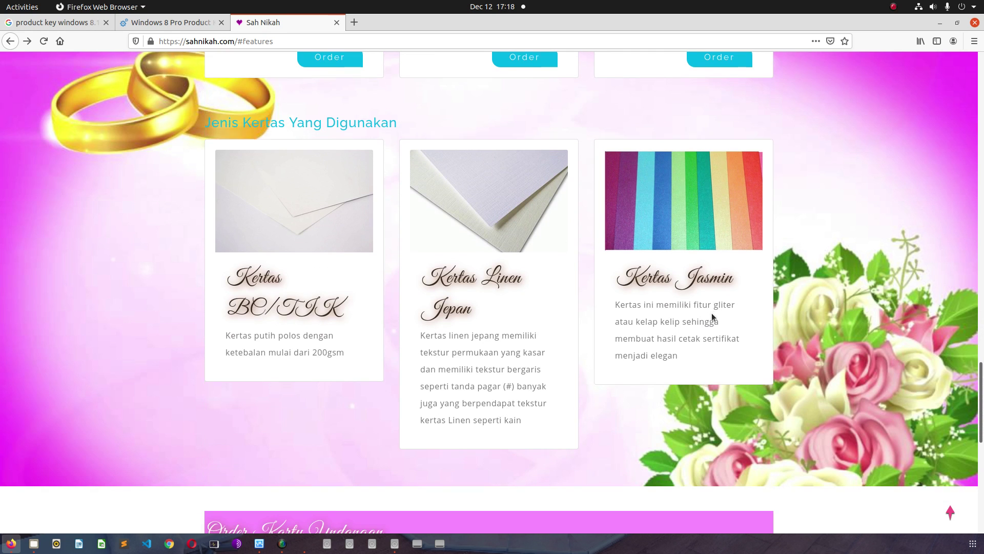
{"action": "scroll", "coordinate": [711, 313], "scroll_direction": "down", "scroll_amount": 2}
{"action": "scroll", "coordinate": [669, 322], "scroll_direction": "up", "scroll_amount": 3}
{"action": "scroll", "coordinate": [669, 319], "scroll_direction": "up", "scroll_amount": 15}
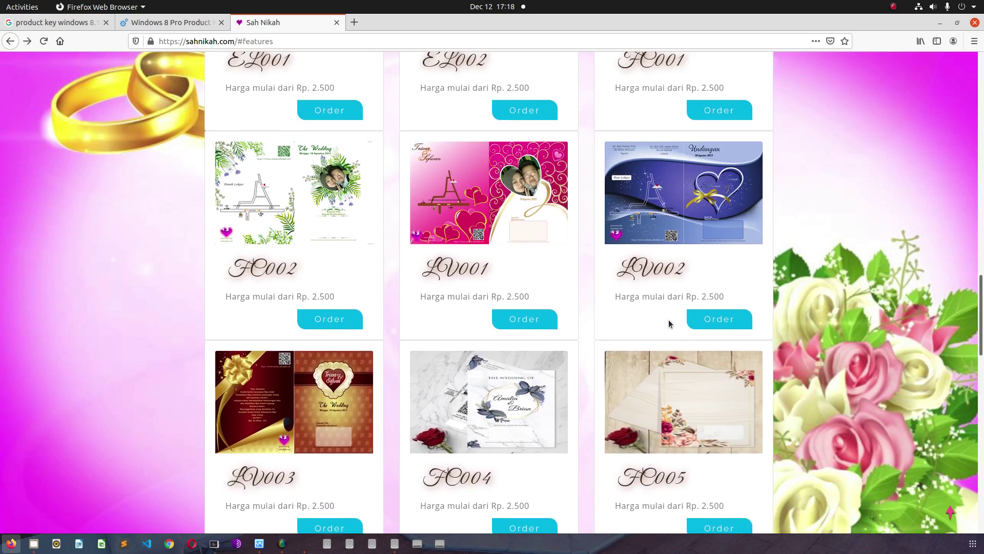
{"action": "scroll", "coordinate": [668, 323], "scroll_direction": "up", "scroll_amount": 3}
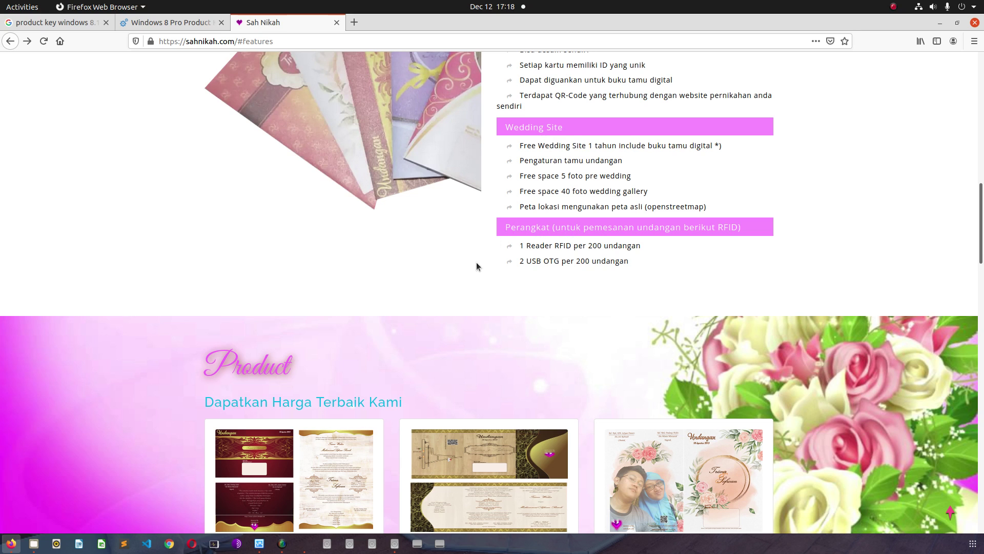
- Scroll sahnikah.com back to the top and switch to the win8 VM showing the desktop
{"action": "scroll", "coordinate": [477, 266], "scroll_direction": "up", "scroll_amount": 1}
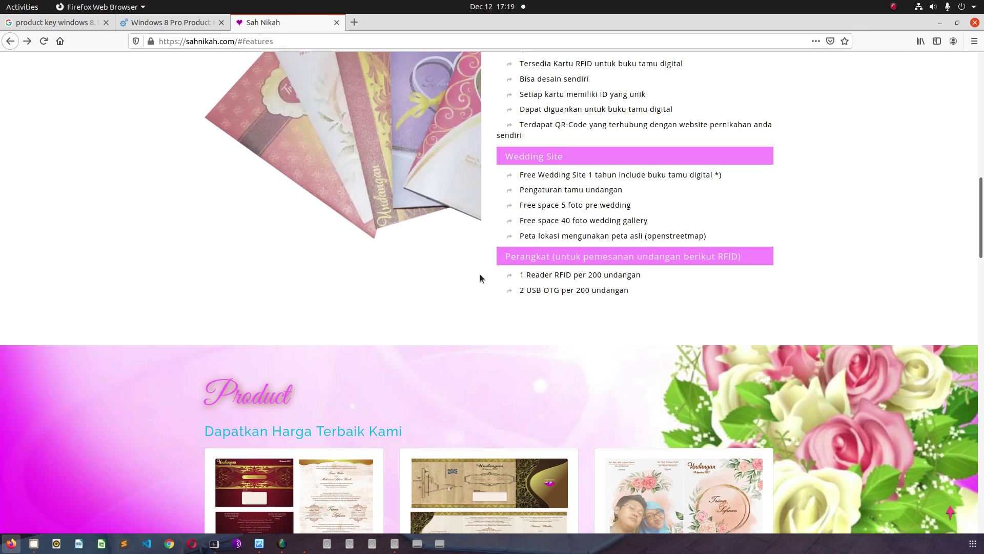
{"action": "scroll", "coordinate": [479, 278], "scroll_direction": "up", "scroll_amount": 7}
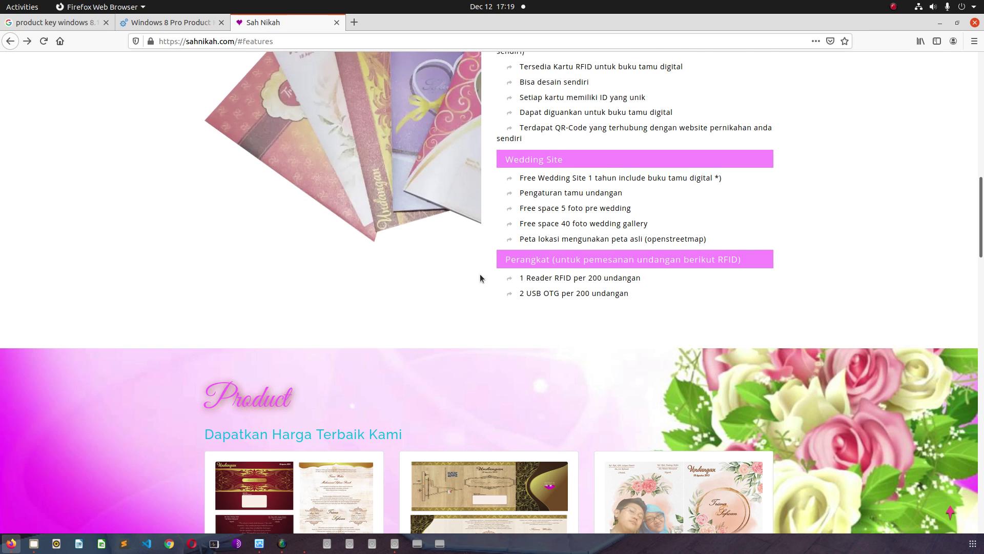
{"action": "scroll", "coordinate": [480, 278], "scroll_direction": "up", "scroll_amount": 6}
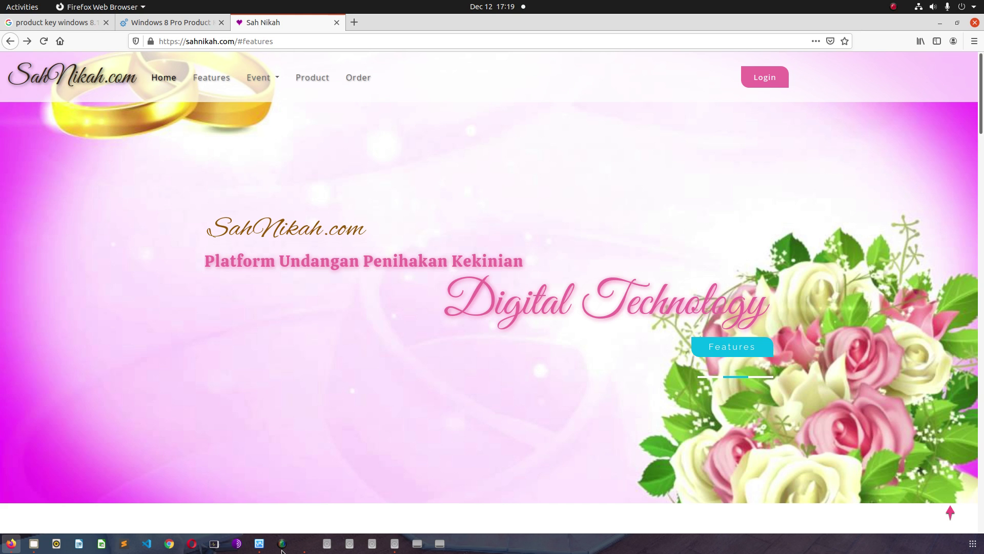
{"action": "scroll", "coordinate": [291, 523], "scroll_direction": "down", "scroll_amount": 5}
{"action": "left_click", "coordinate": [298, 543]}
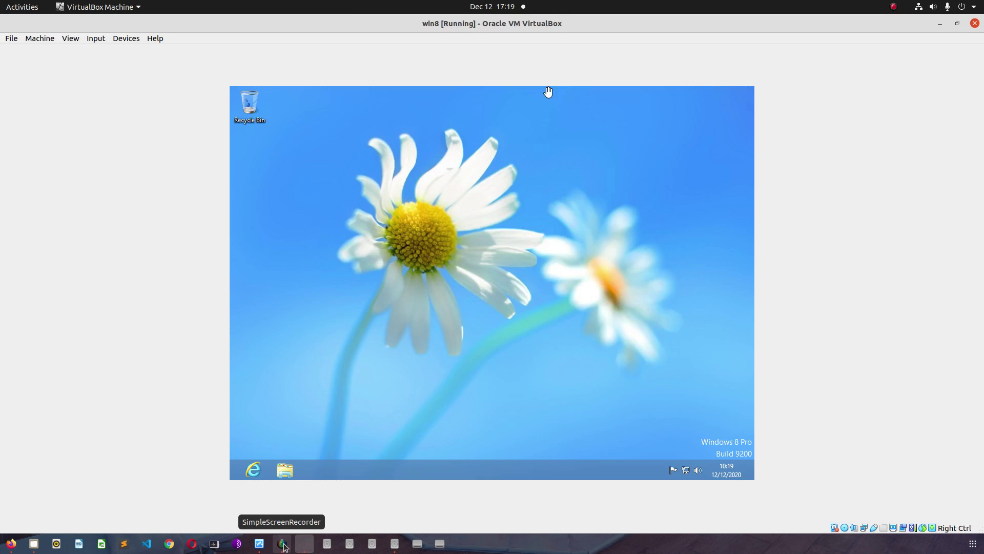